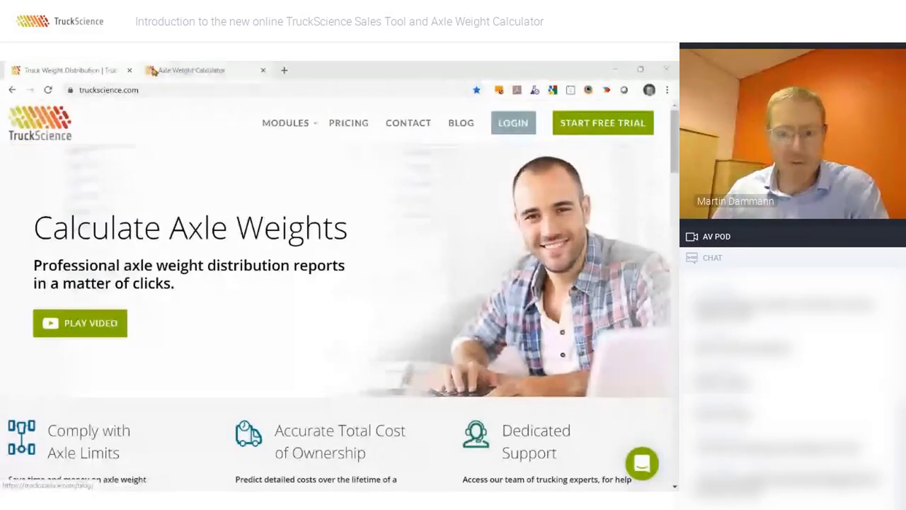
- Switch to the Axle Weight Calculator page and browse the manufacturer vehicles for UD Trucks Croner with the 4X2 axle layout
click(188, 73)
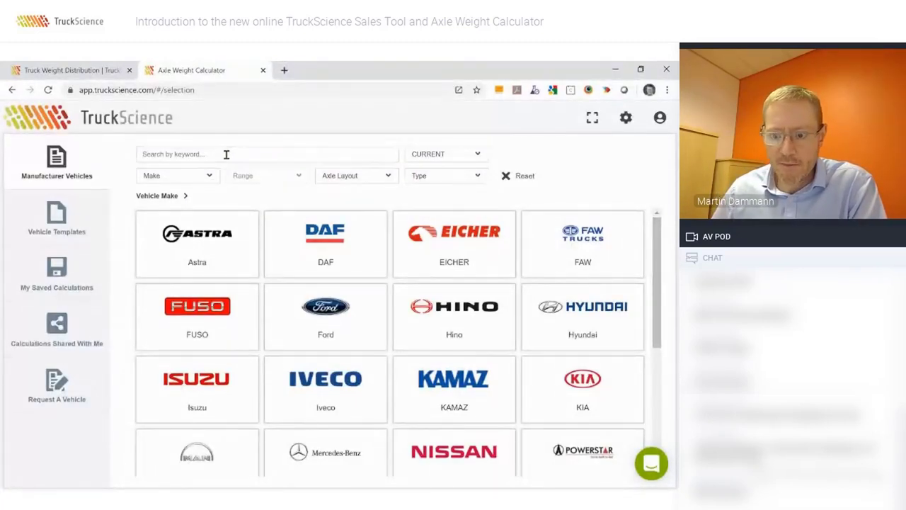
drag(657, 248, 658, 368)
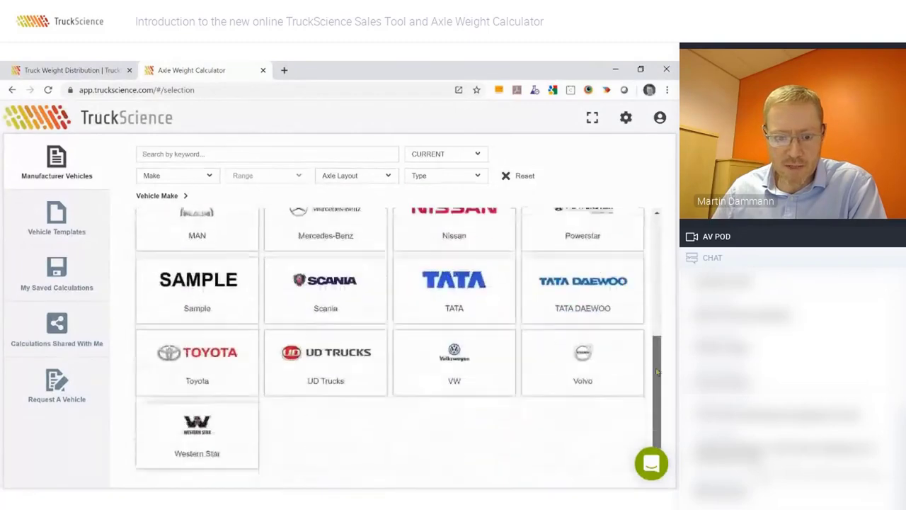
click(327, 354)
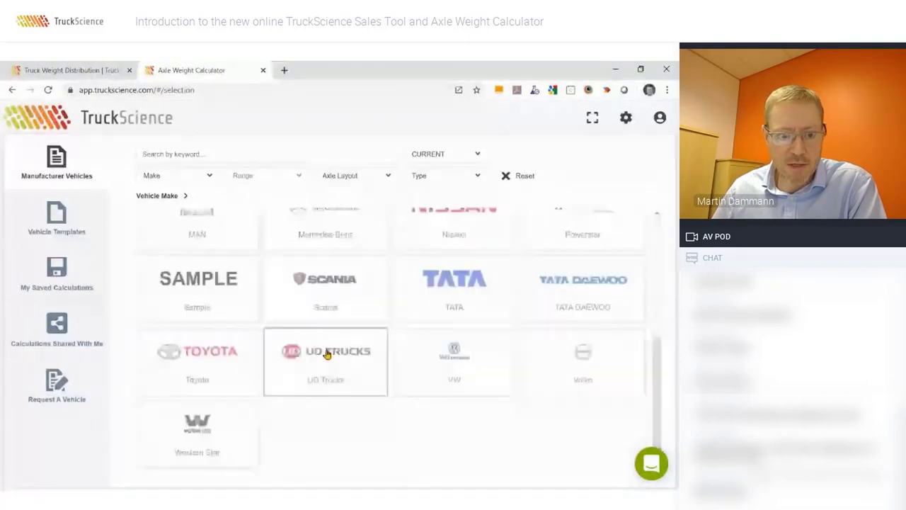
click(204, 247)
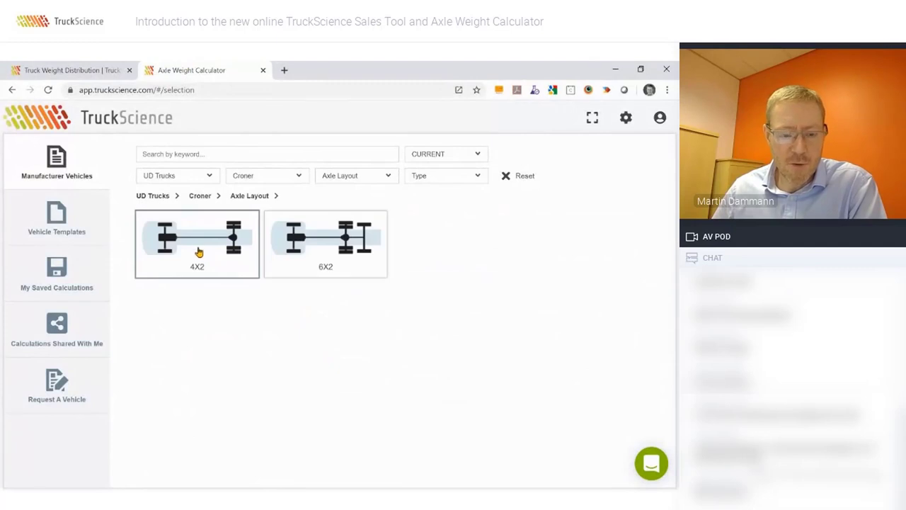
click(199, 242)
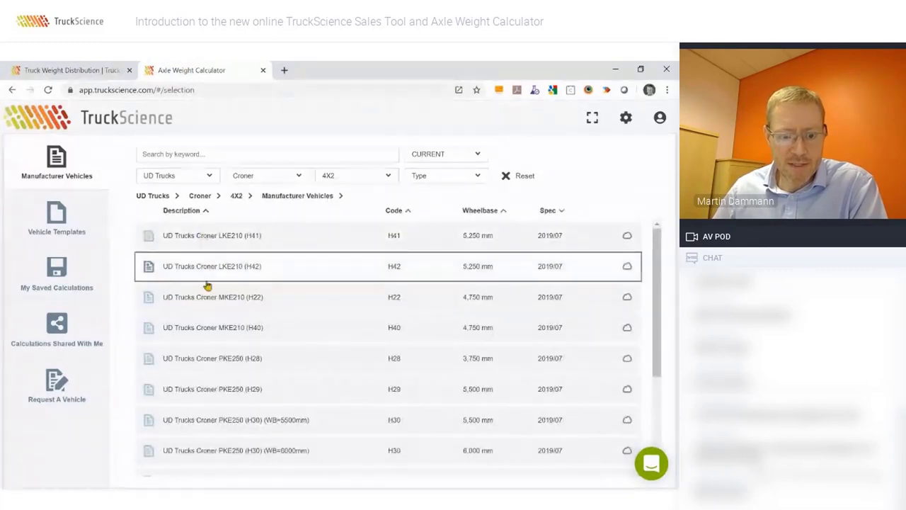
drag(658, 270, 637, 243)
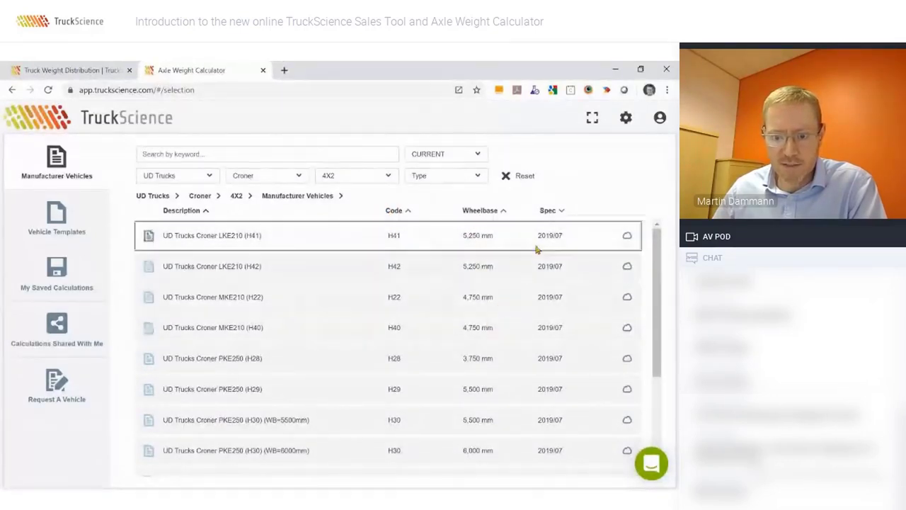
scroll(283, 347, down, 5)
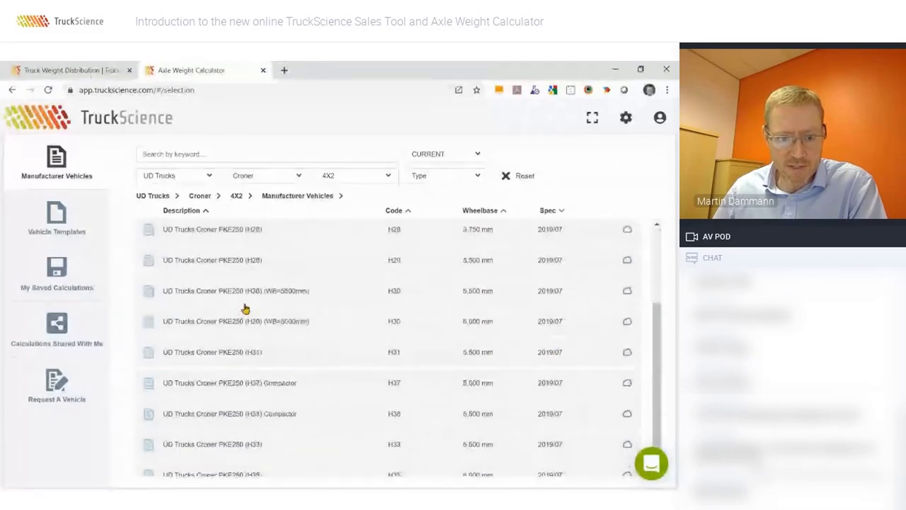
scroll(237, 290, up, 5)
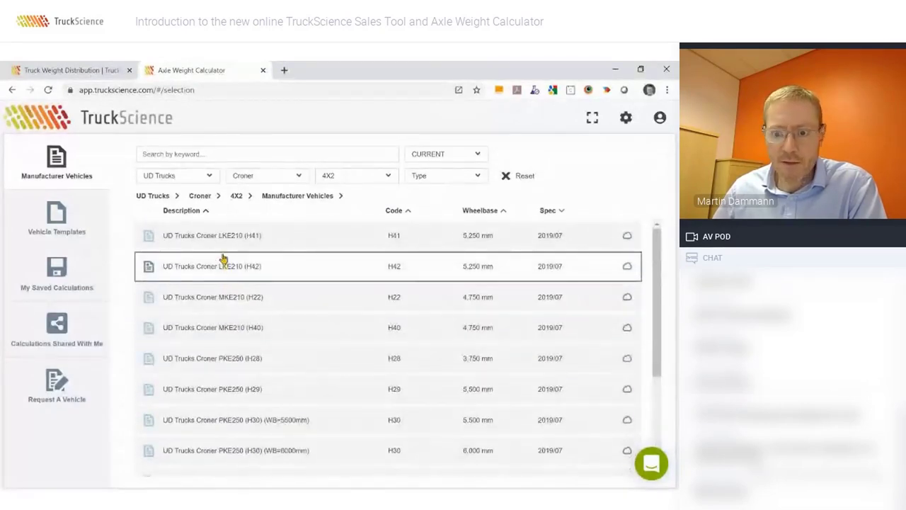
- Reset the vehicle filters, search for "hino 1627 ek5" and open the Hino 500 Series 1627 AT LWB (EK5) in full screen
click(521, 181)
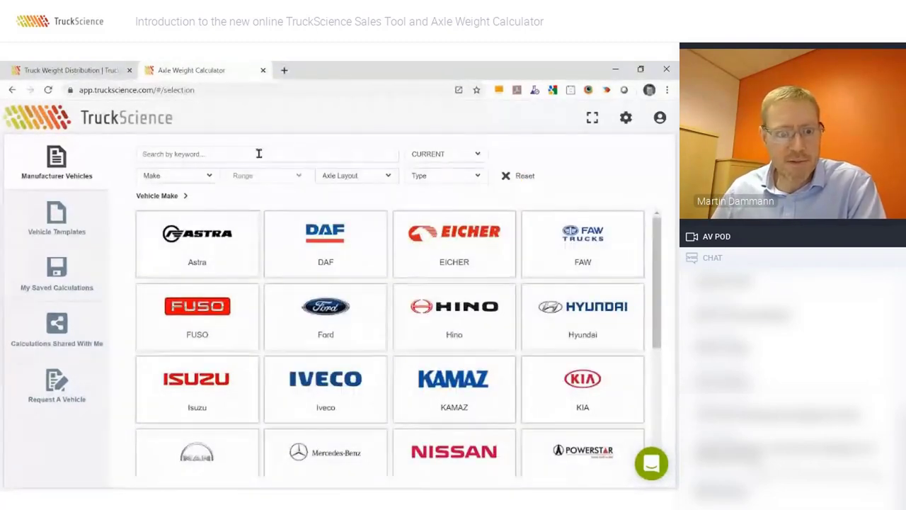
click(174, 153)
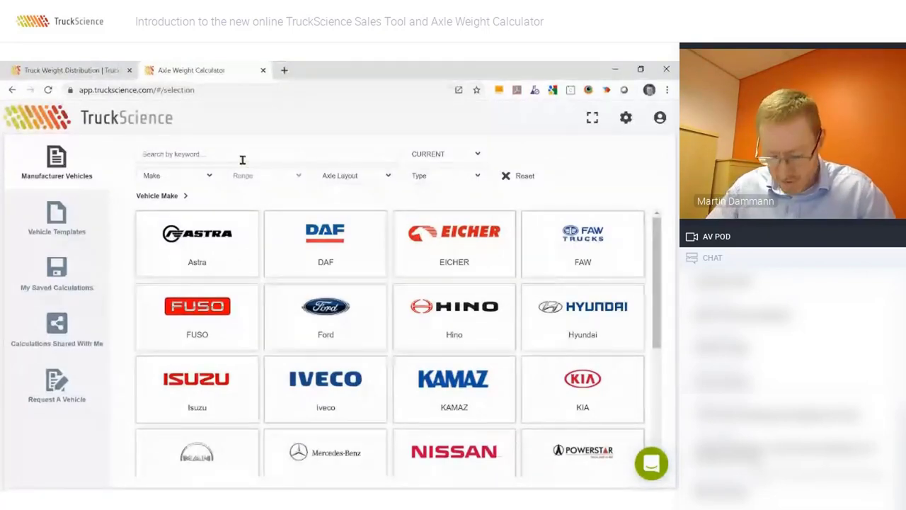
text(hino 18)
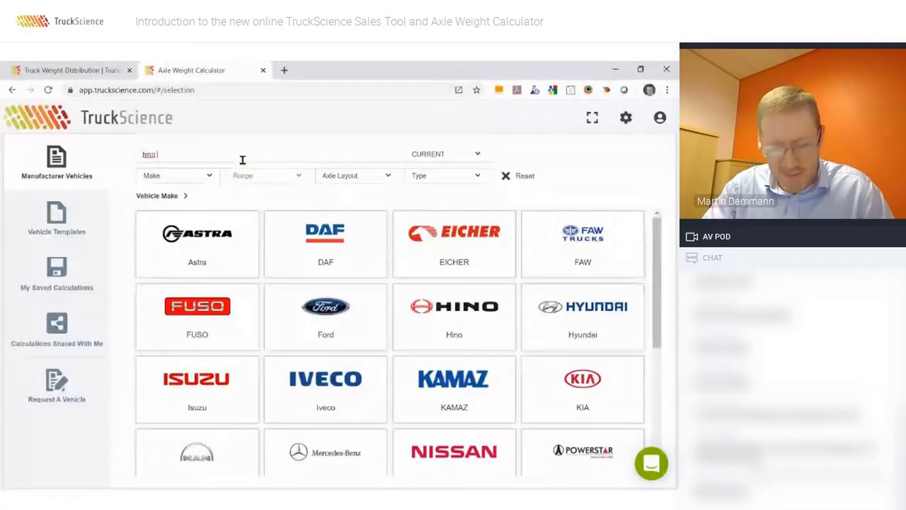
text(27)
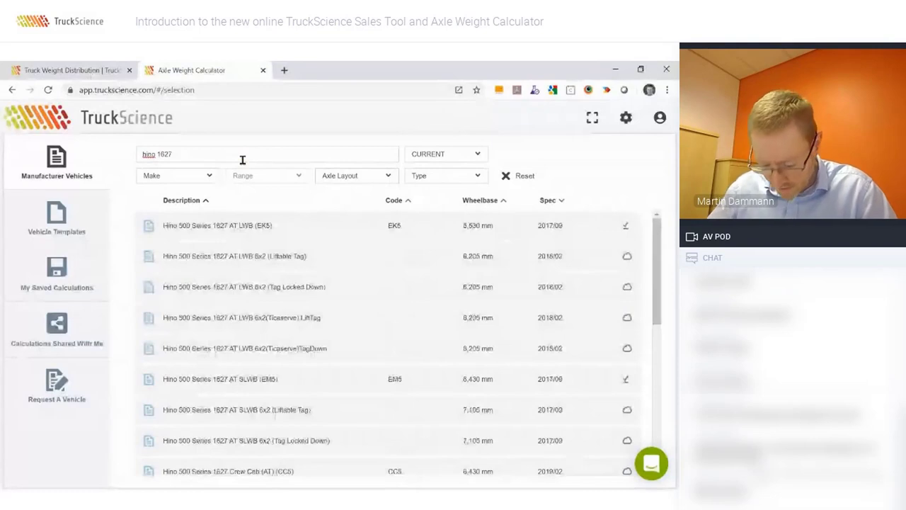
text( ek)
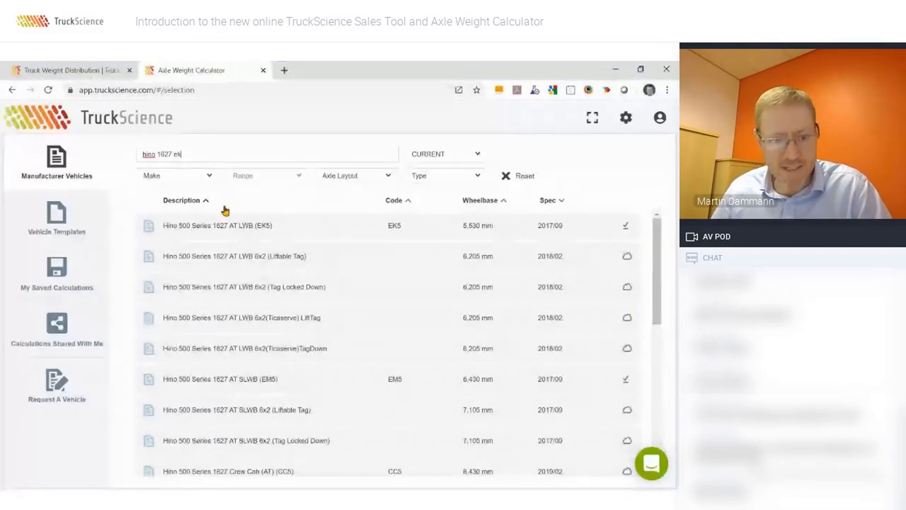
text(5)
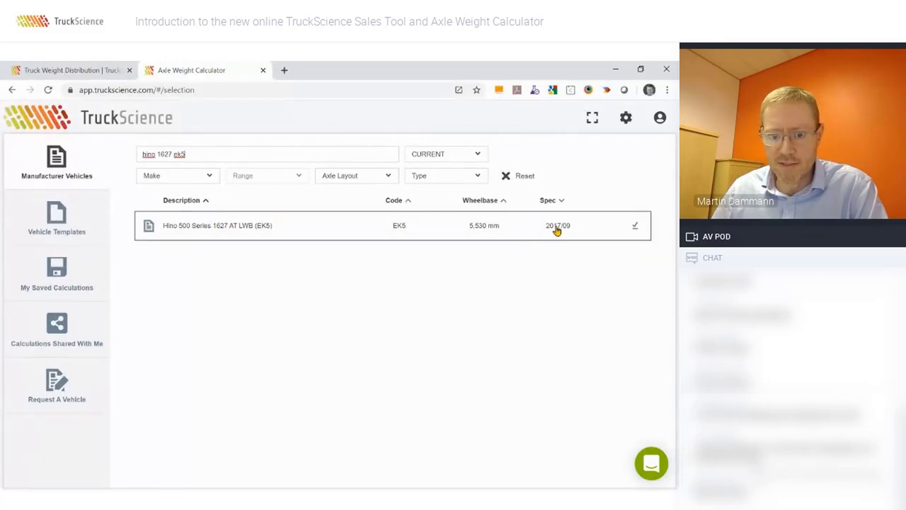
click(186, 226)
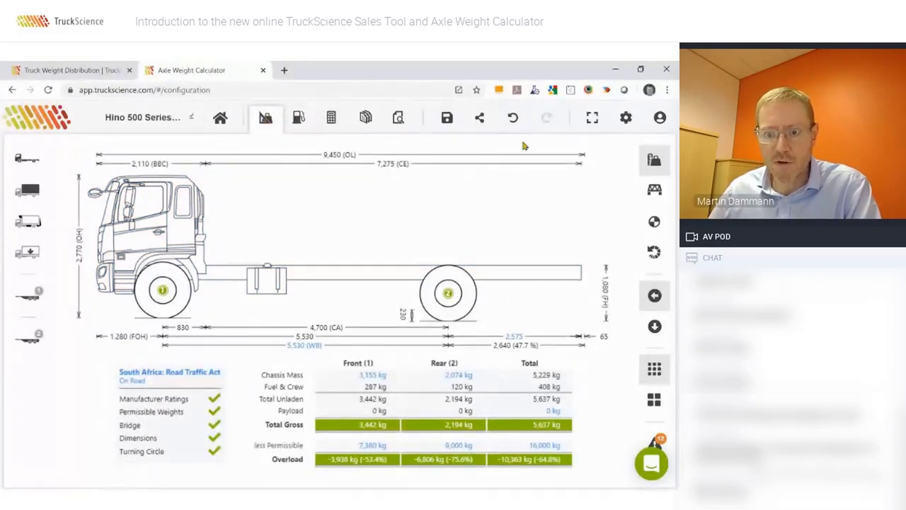
click(591, 119)
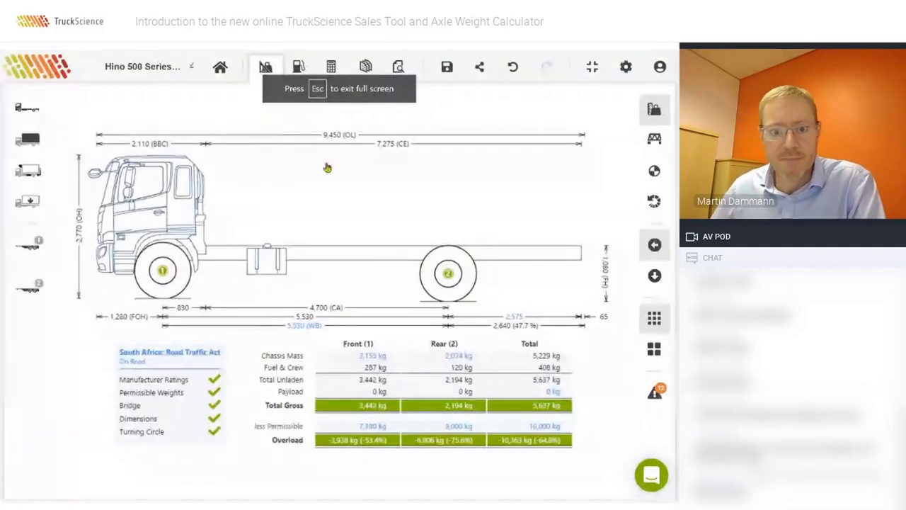
- Look through the truck's route simulation, costing and competitor specification pages, and return to its configuration drawing
click(296, 69)
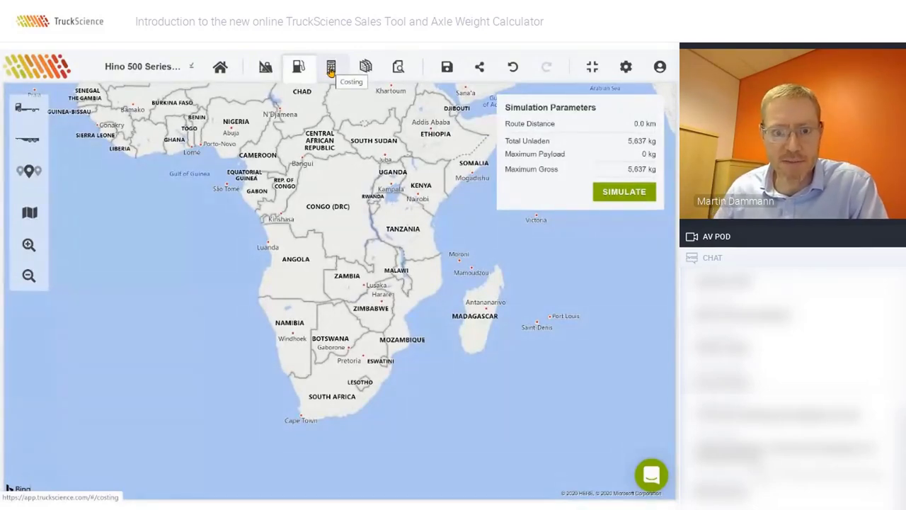
click(330, 70)
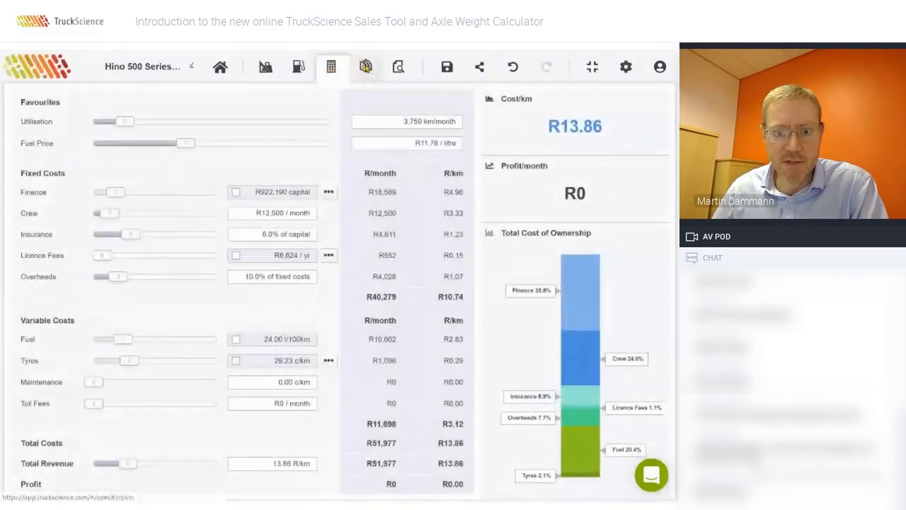
click(366, 67)
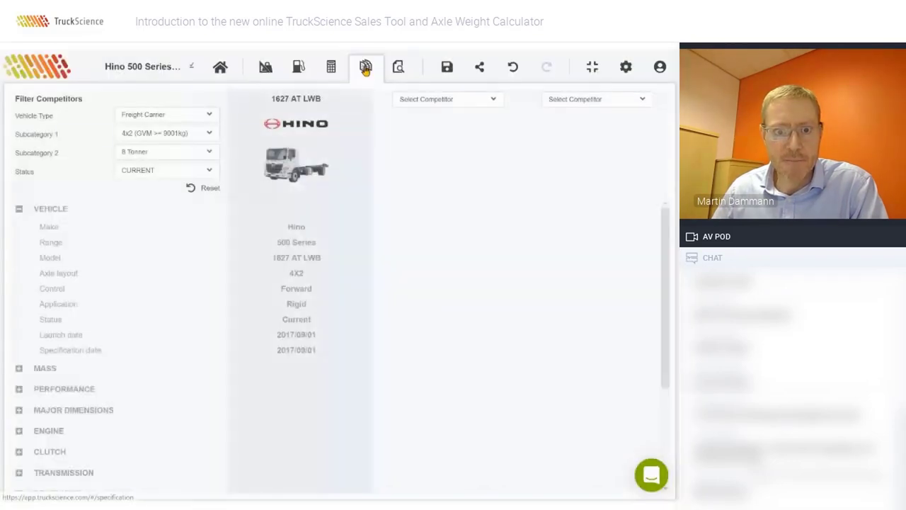
click(267, 67)
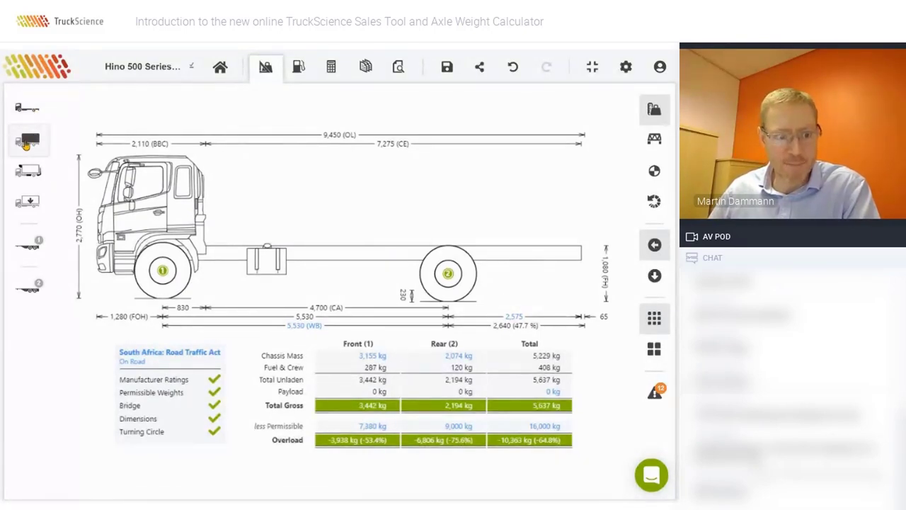
- Open the chassis dimensions from the wheelbase and check the wheelbase's explanation and its allowed minimum and maximum
click(306, 327)
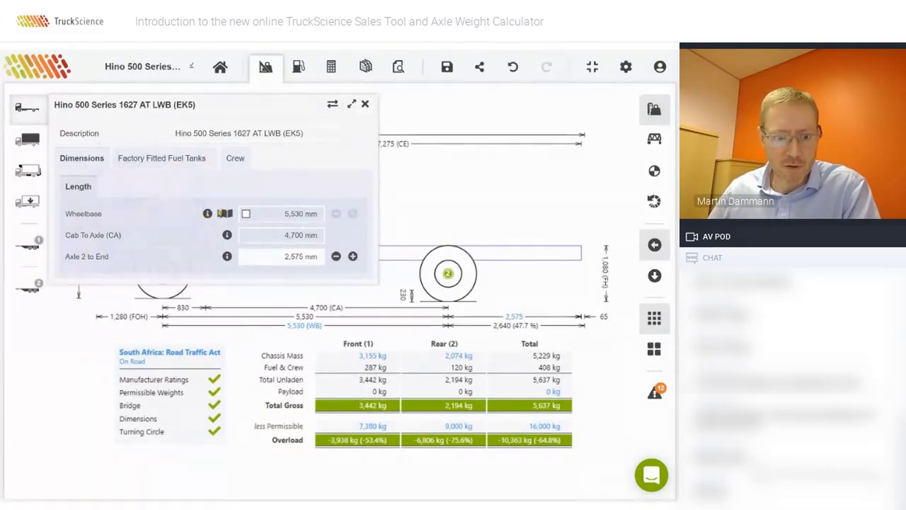
click(207, 214)
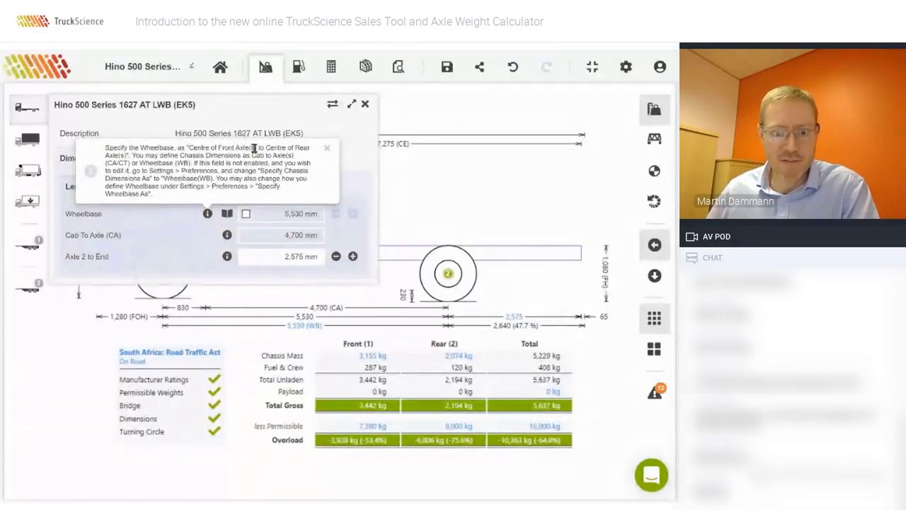
click(328, 151)
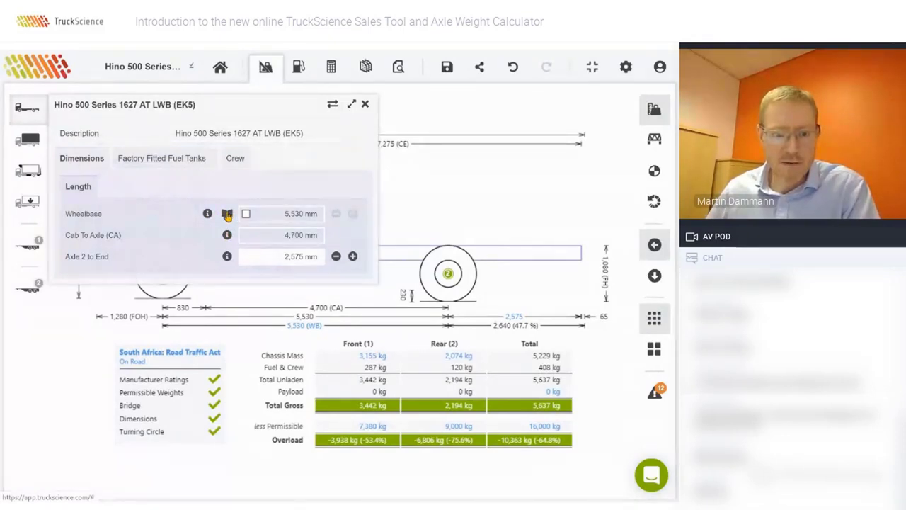
click(227, 214)
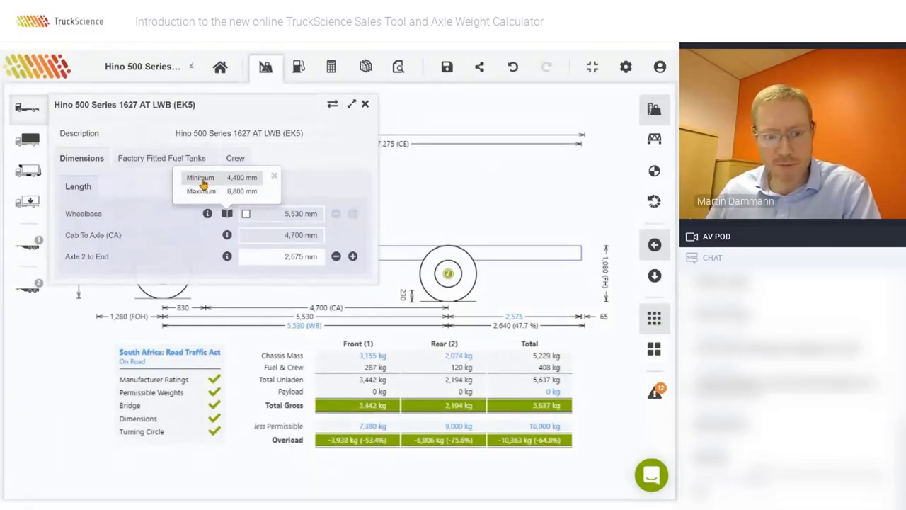
click(274, 176)
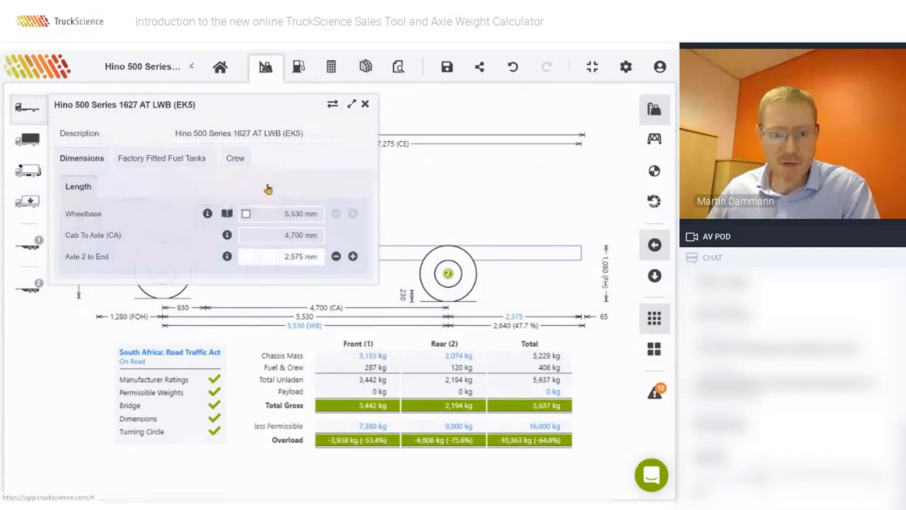
- Override the wheelbase and raise it to 5,930 mm, restore the manufacturer's standard value, and close the chassis dimensions
click(245, 213)
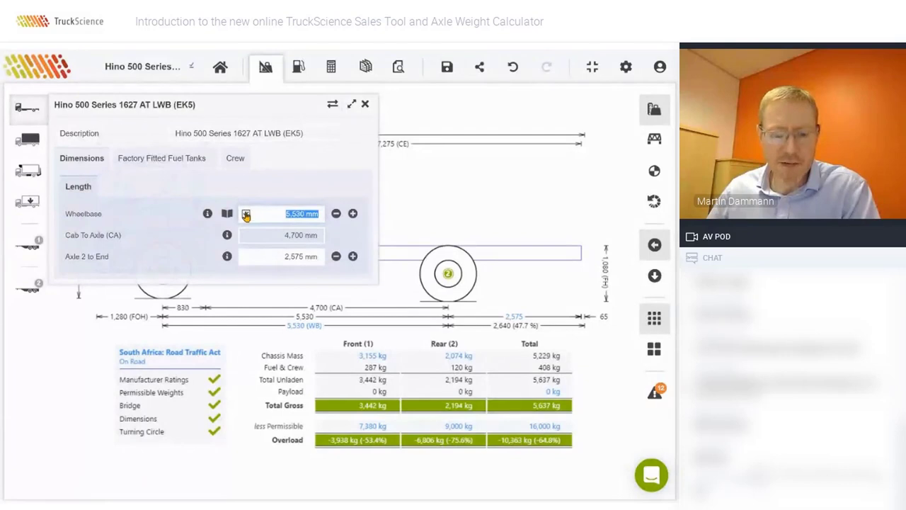
click(345, 216)
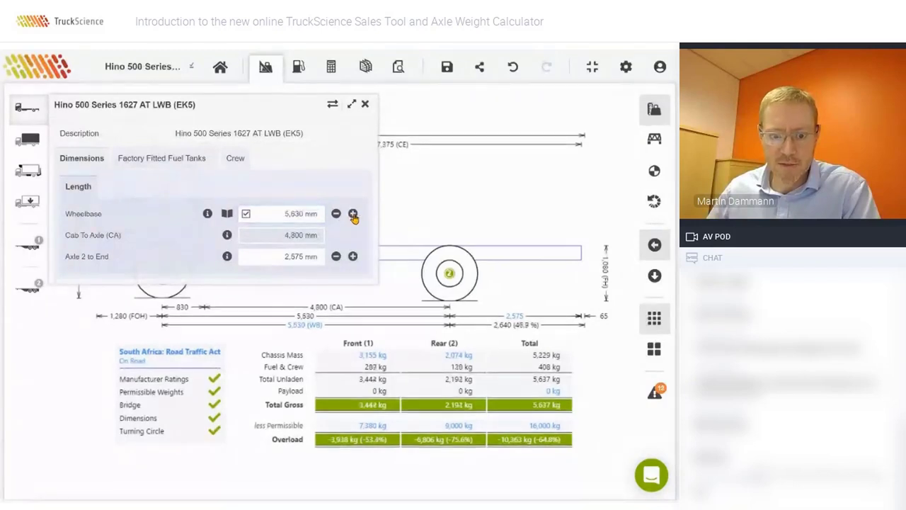
right_click(357, 305)
click(354, 215)
click(353, 215)
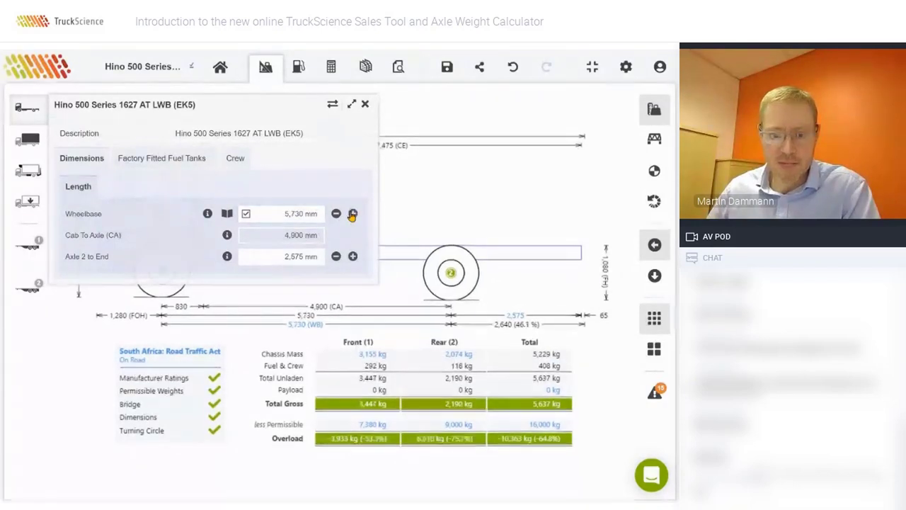
click(353, 215)
click(352, 215)
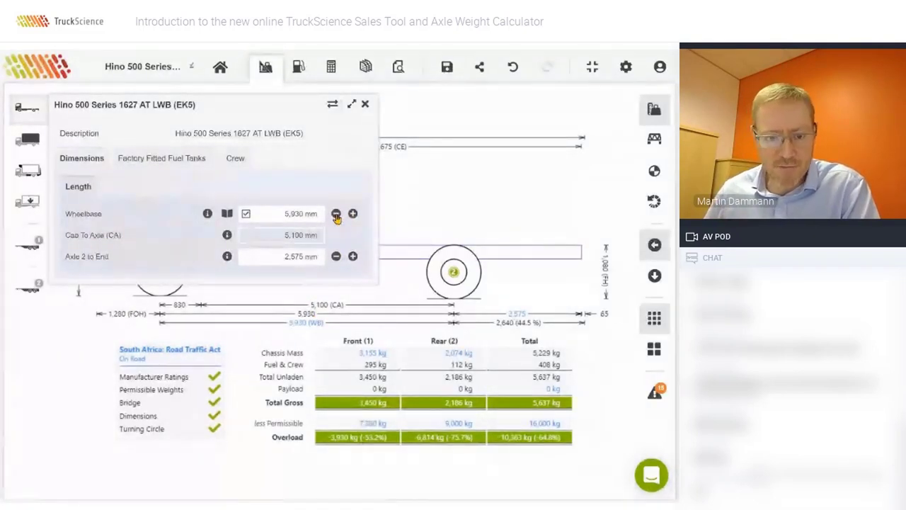
click(245, 215)
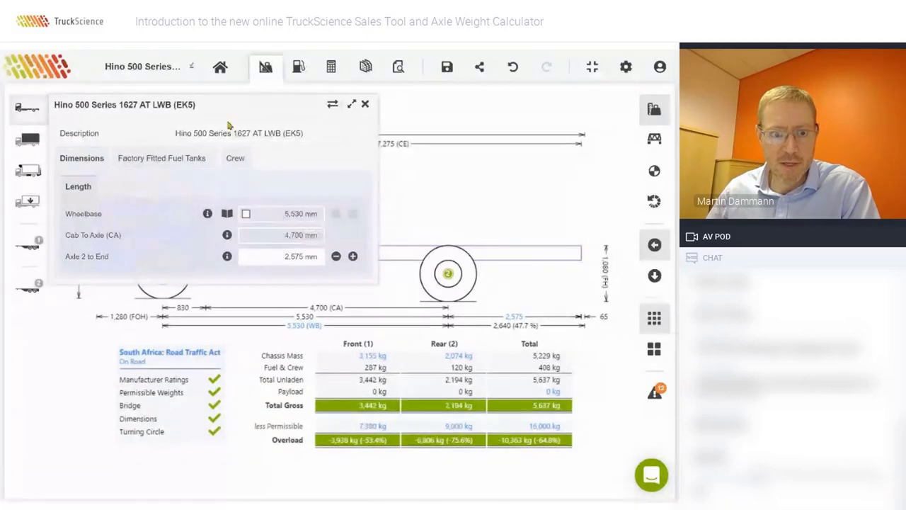
mouse_move(232, 107)
mouse_down()
mouse_move(288, 117)
mouse_move(307, 210)
mouse_move(182, 232)
mouse_move(196, 288)
mouse_move(310, 301)
mouse_move(447, 297)
mouse_move(530, 250)
mouse_move(518, 117)
mouse_move(491, 95)
mouse_move(293, 115)
mouse_move(197, 99)
mouse_move(236, 110)
mouse_up()
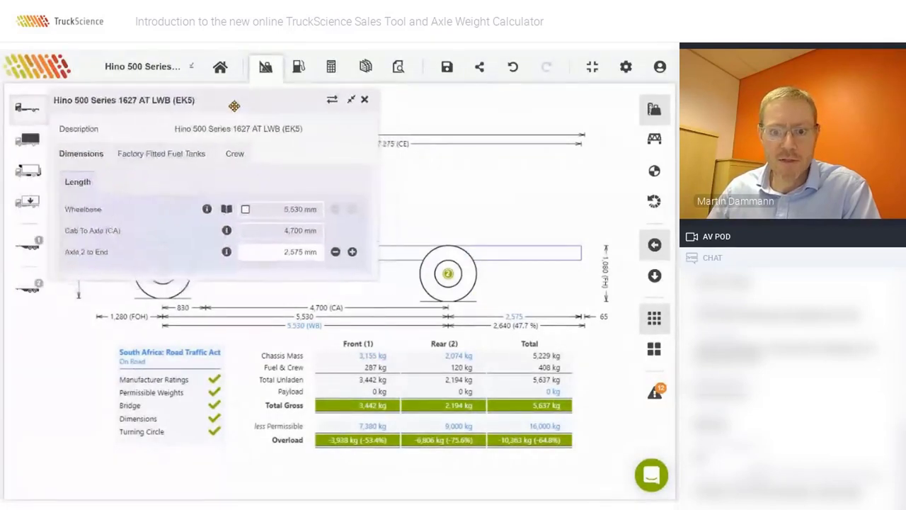
click(367, 104)
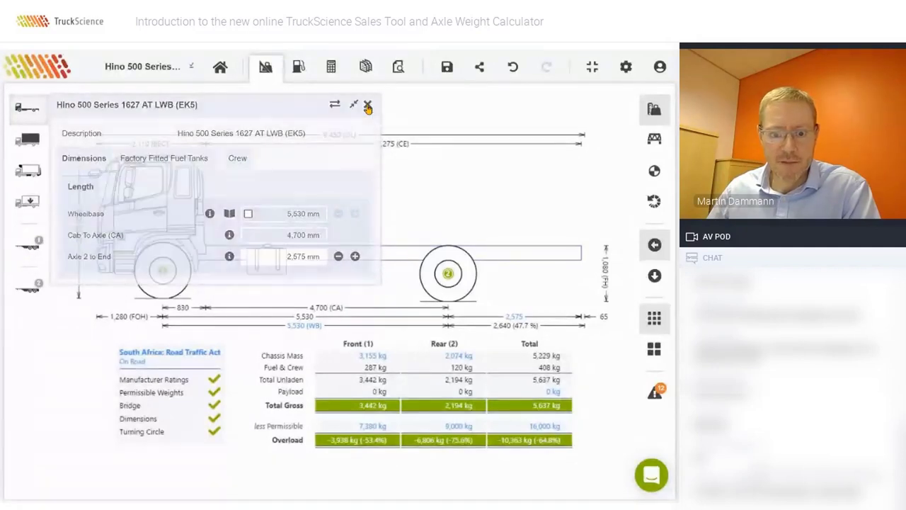
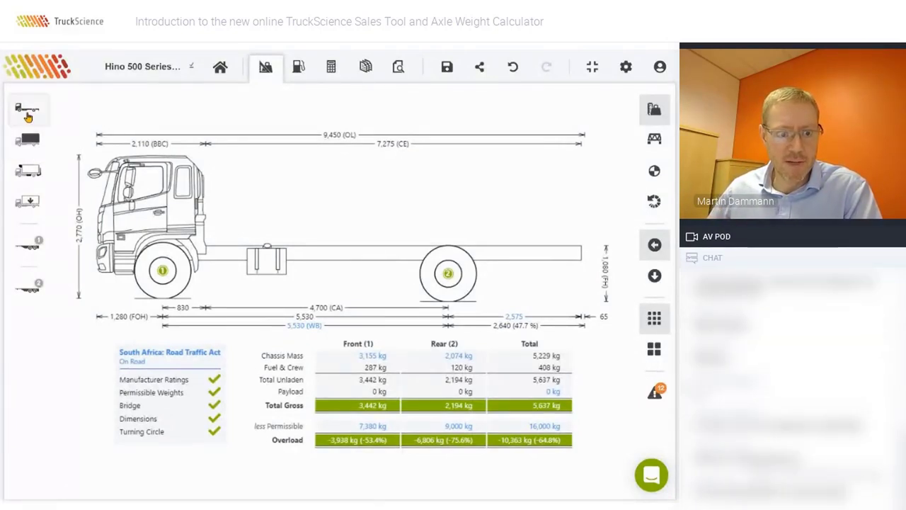
- Browse the Tautliner body libraries and add the public Sample 7.5m Tautliner body to the truck
click(28, 140)
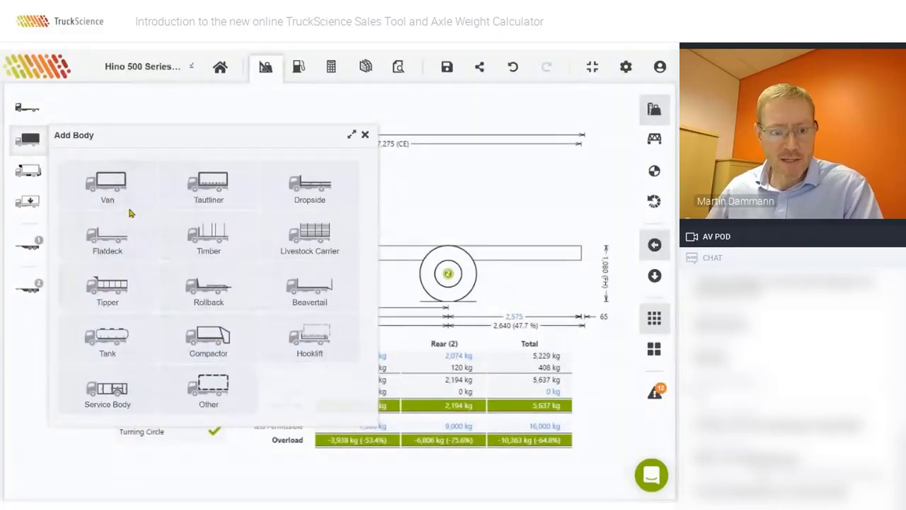
click(212, 190)
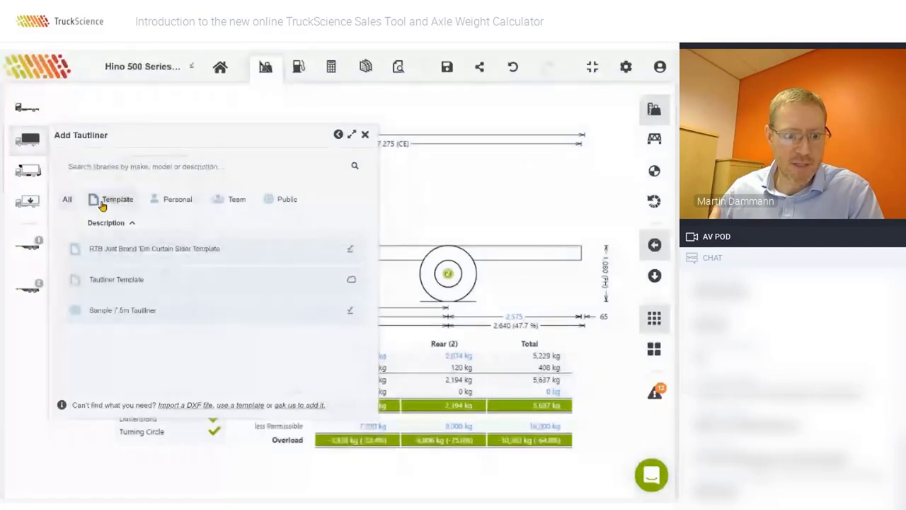
click(109, 201)
click(68, 199)
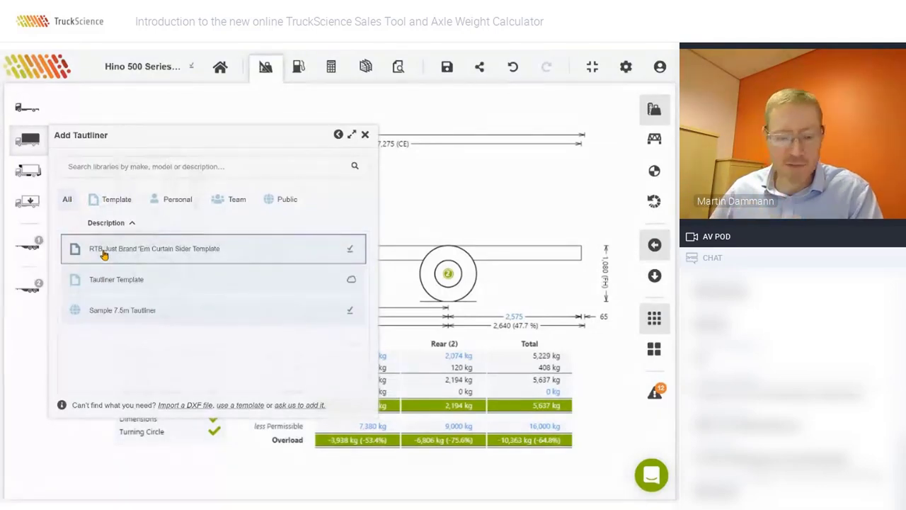
click(104, 255)
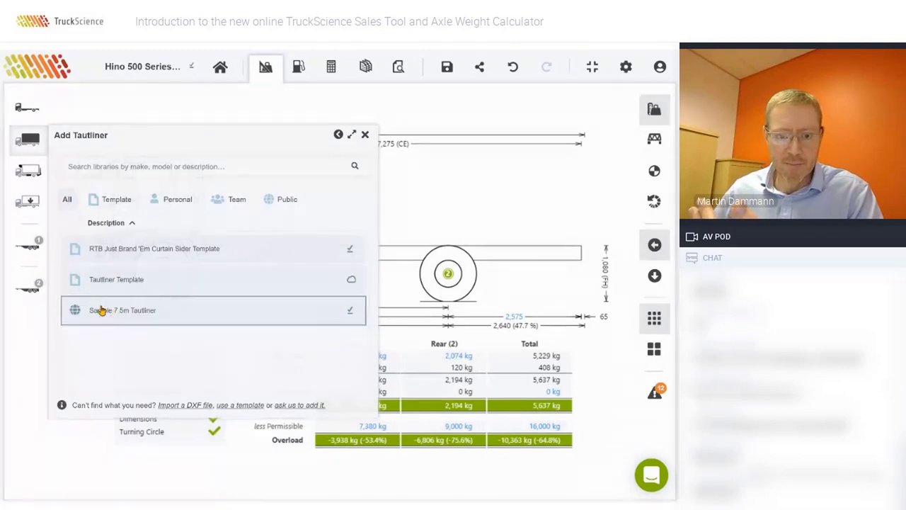
click(282, 201)
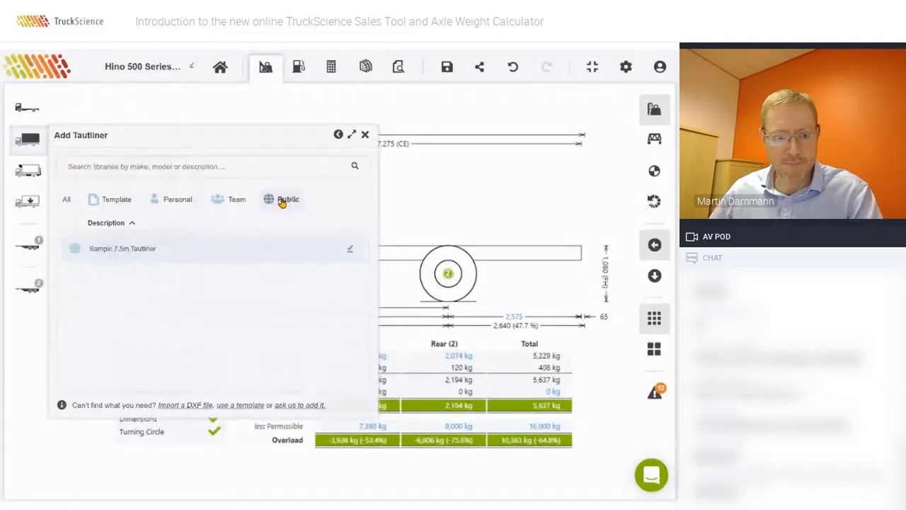
click(138, 258)
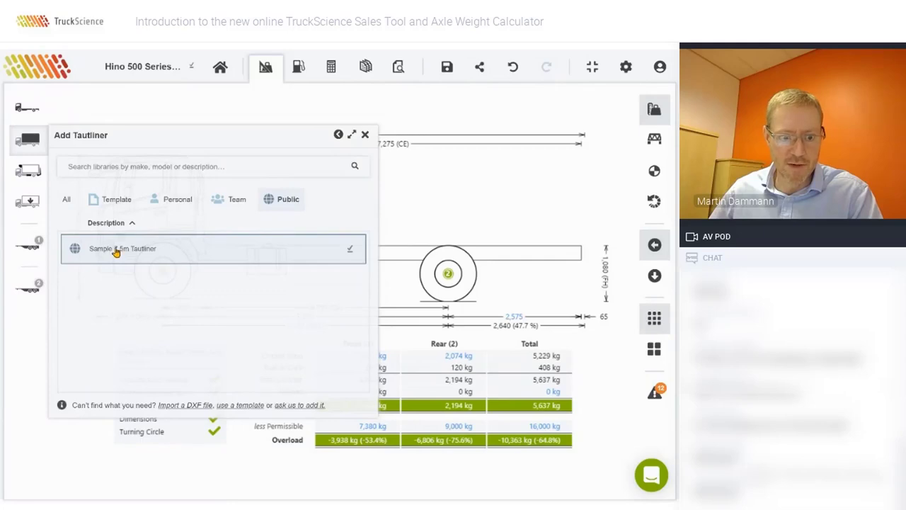
click(117, 252)
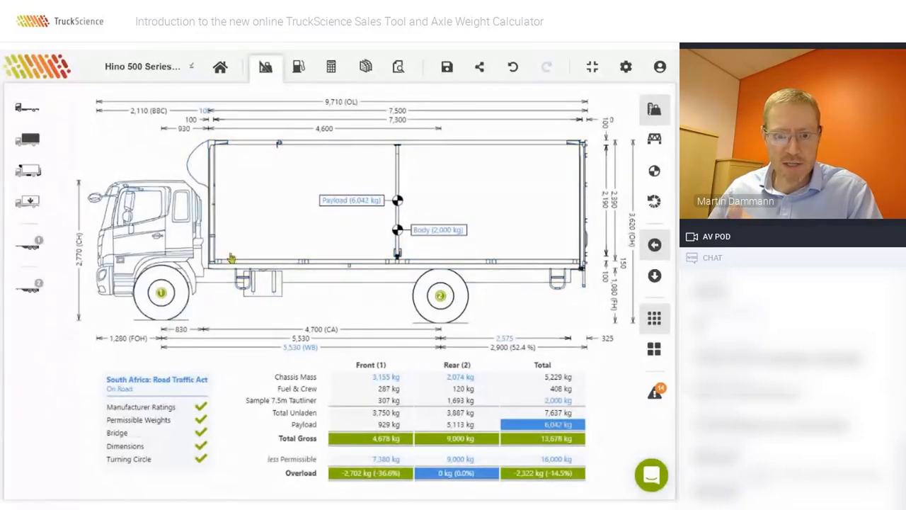
- Open the Tautliner body's properties and look through its specification and position settings
click(311, 167)
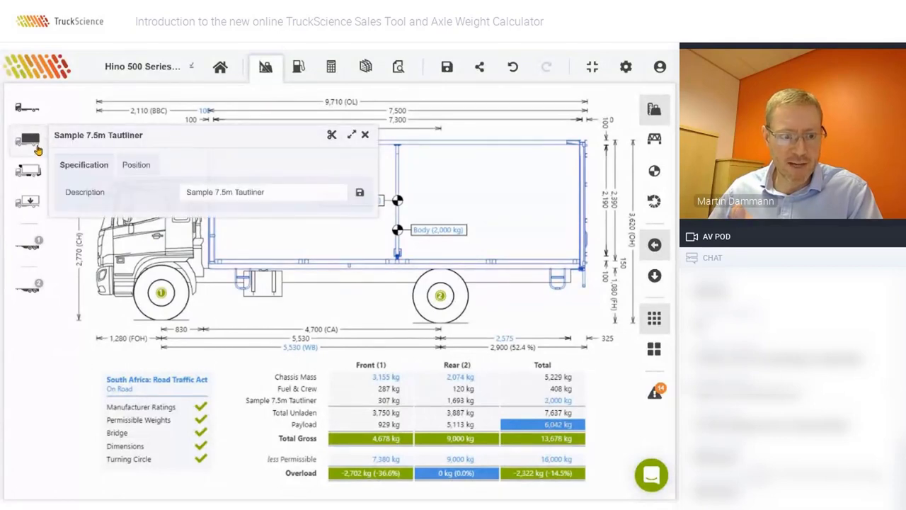
click(138, 167)
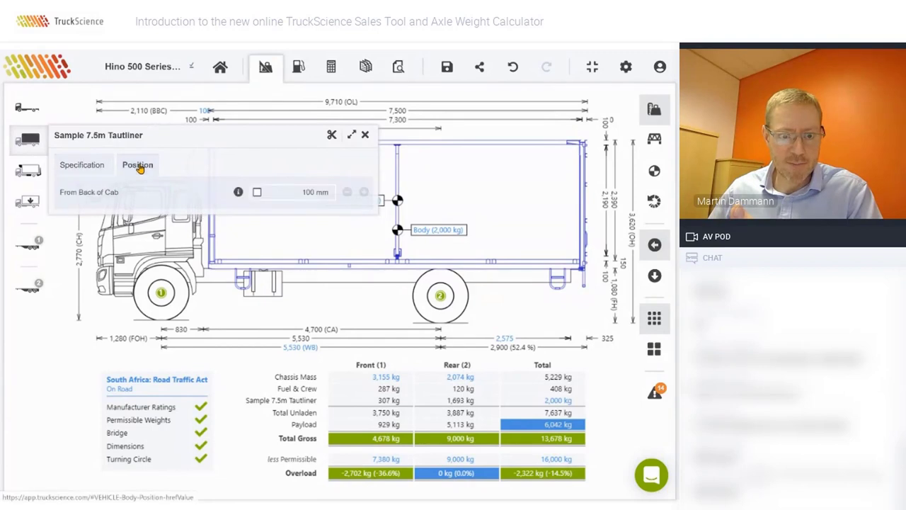
click(82, 165)
click(134, 167)
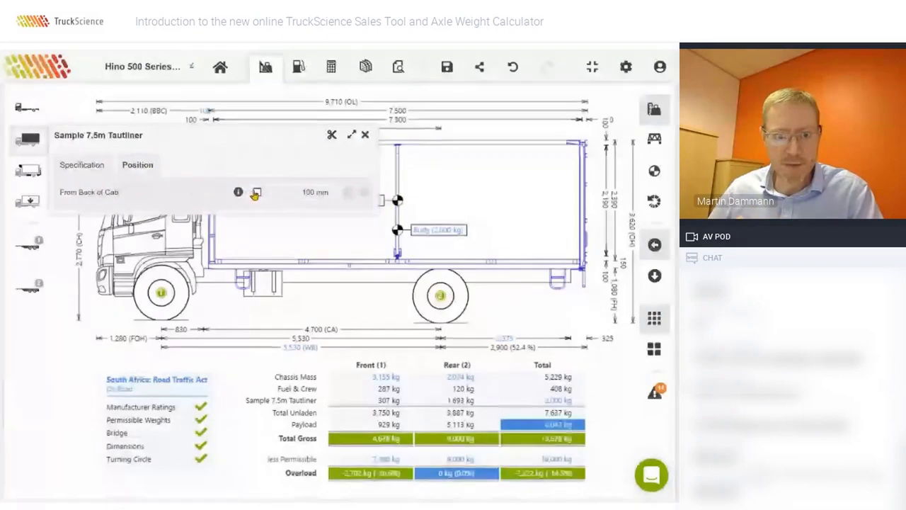
- Override the Tautliner's distance from the back of cab, raise it to 300 mm, restore the default value, and close the body's properties
drag(234, 135, 203, 311)
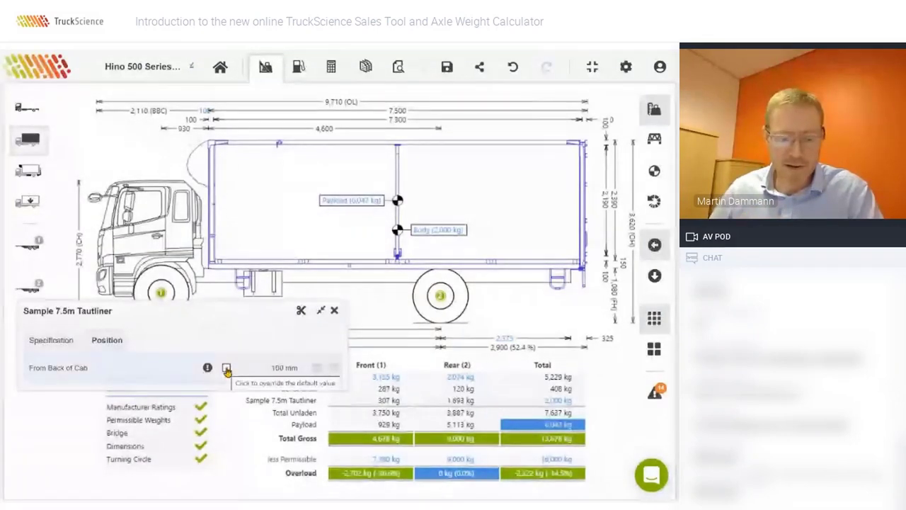
click(227, 369)
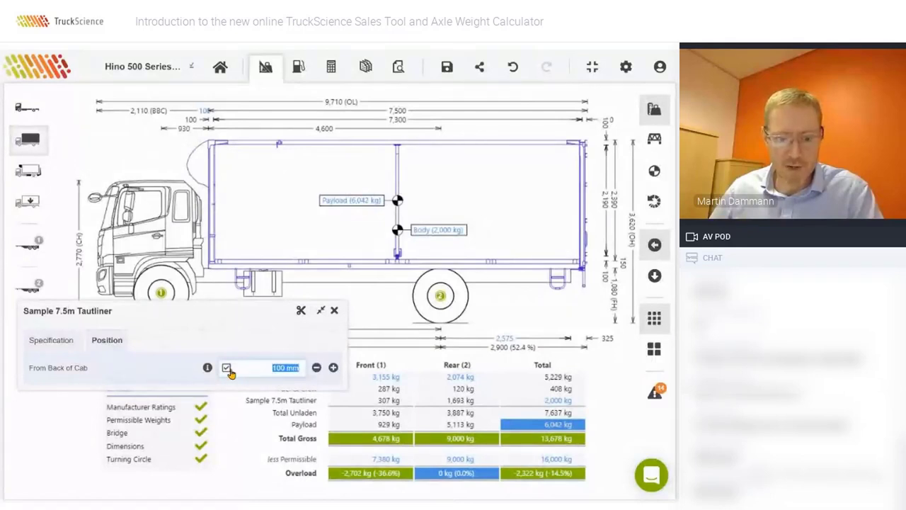
click(333, 368)
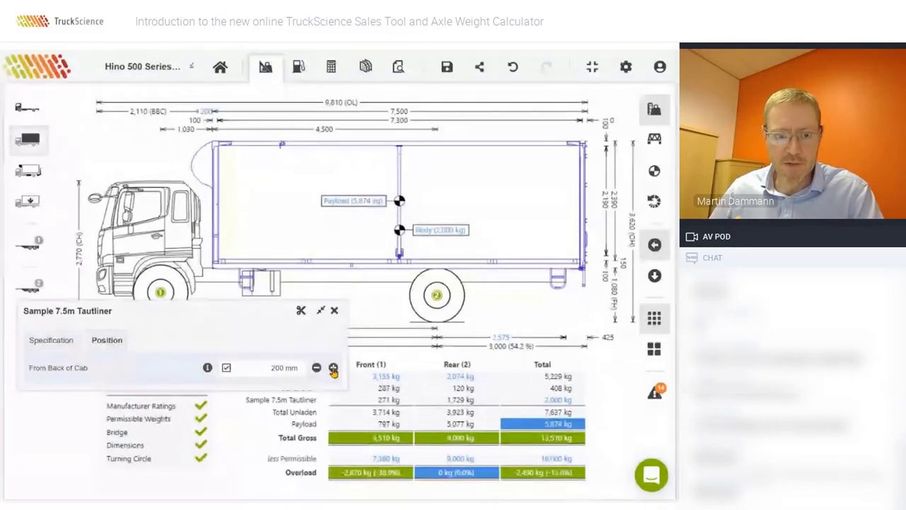
click(333, 368)
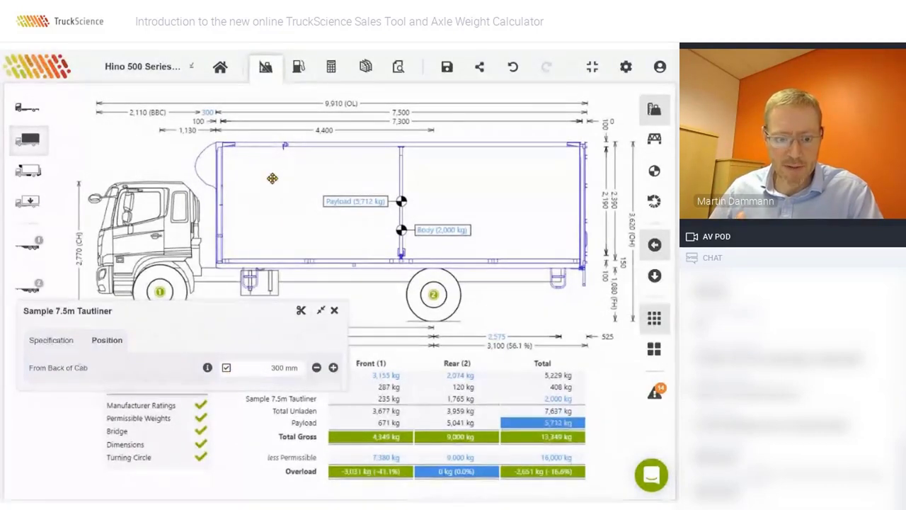
click(226, 369)
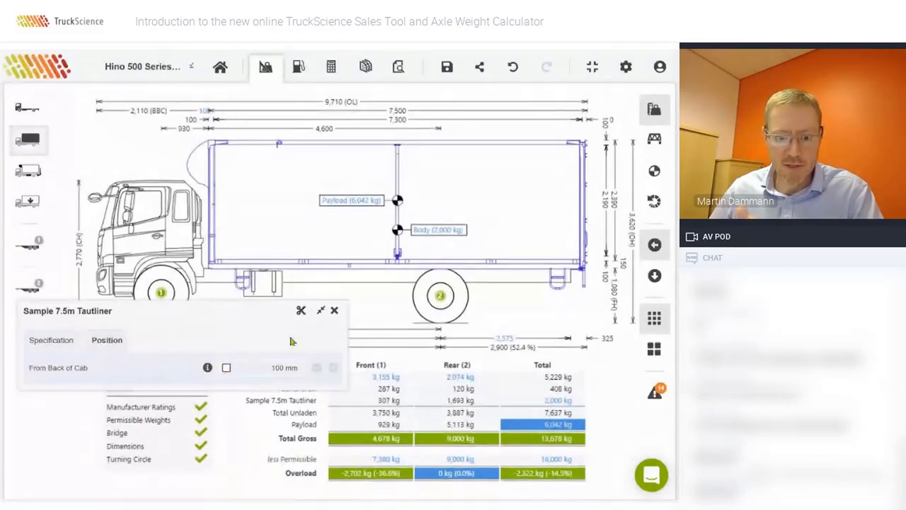
click(335, 312)
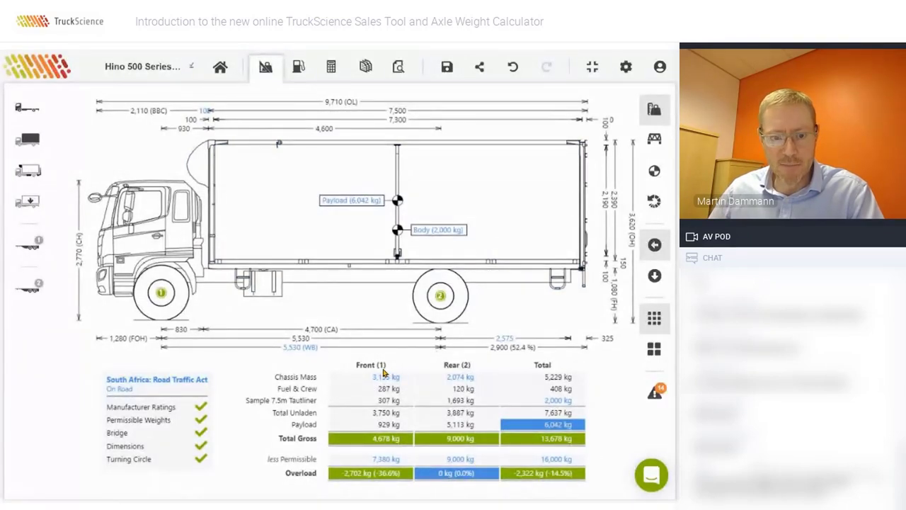
- Move the Tautliner body rearward in the drawing to about 518 mm behind the cab, and undo the move
drag(282, 177, 288, 178)
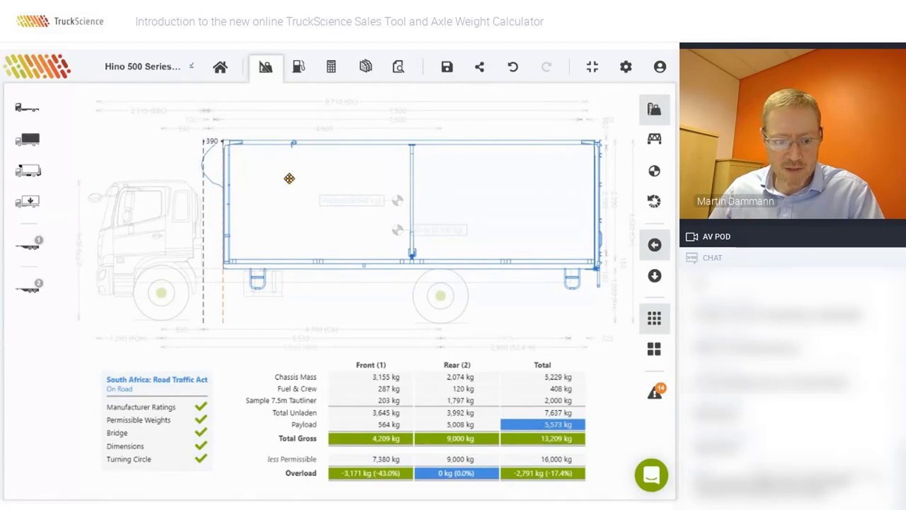
drag(289, 178, 307, 178)
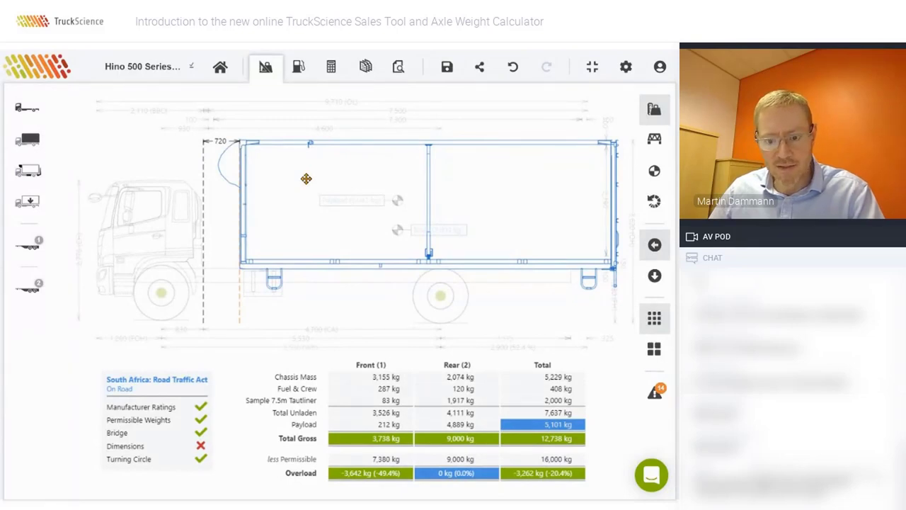
drag(305, 178, 306, 179)
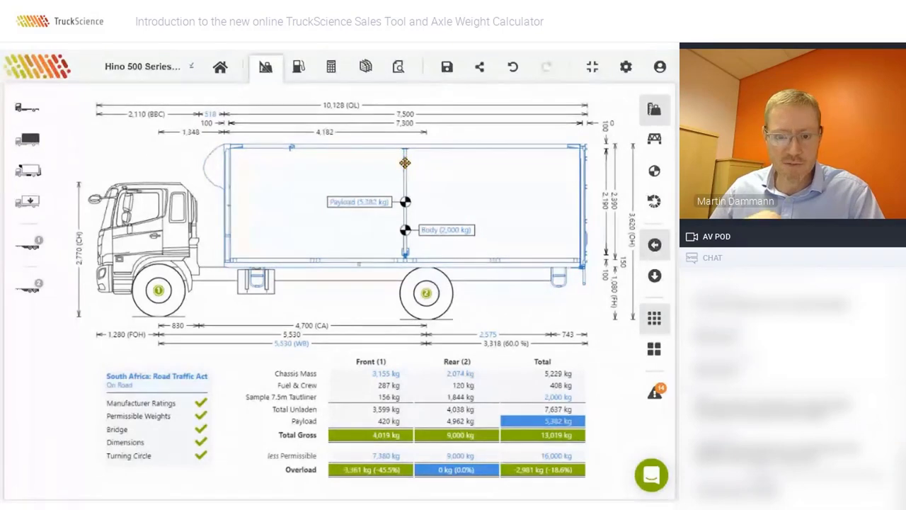
click(512, 68)
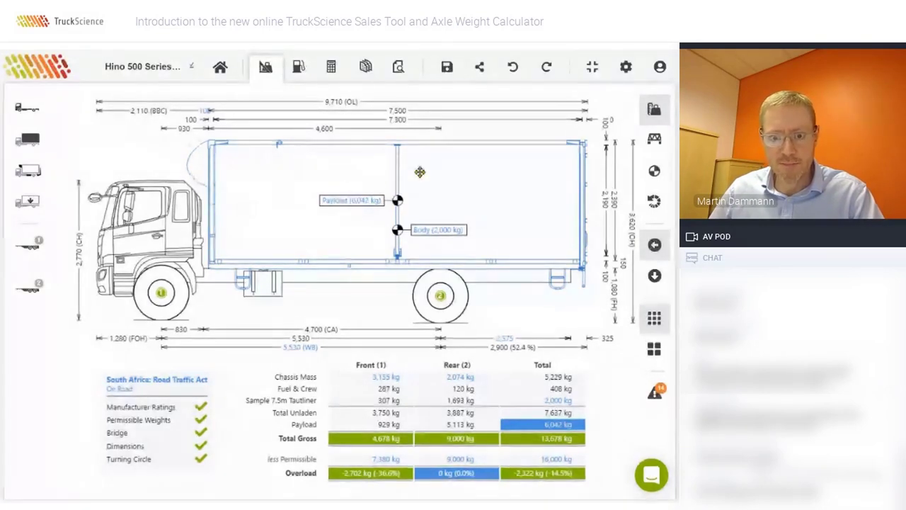
- Remove the Sample 7.5m Tautliner body from the truck
double_click(458, 175)
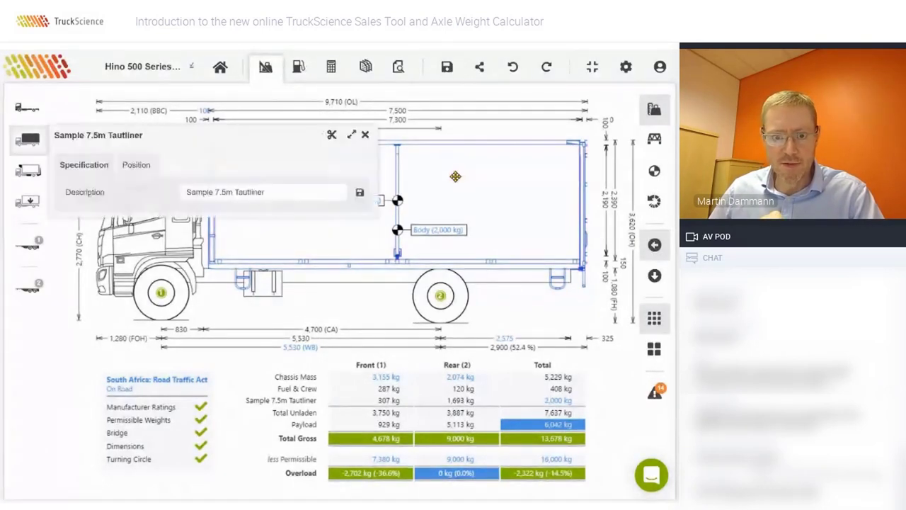
click(331, 137)
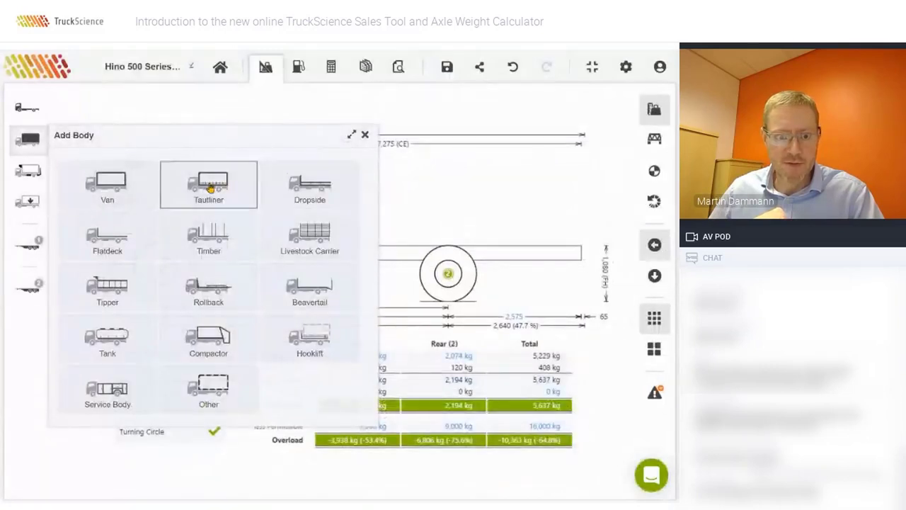
- Import Tautliner Body.dxf from the Documents folder as the side view of a new Tautliner body, and dismiss the unsupported-objects notice
click(210, 188)
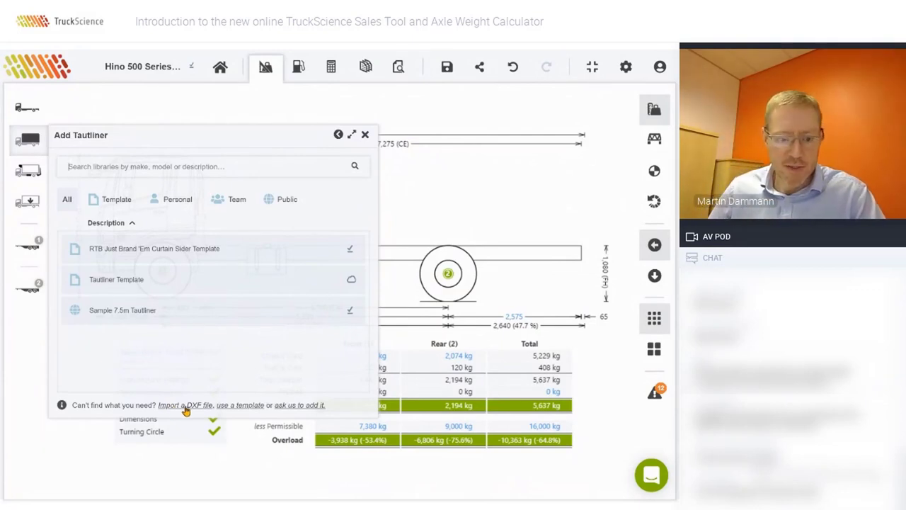
click(170, 405)
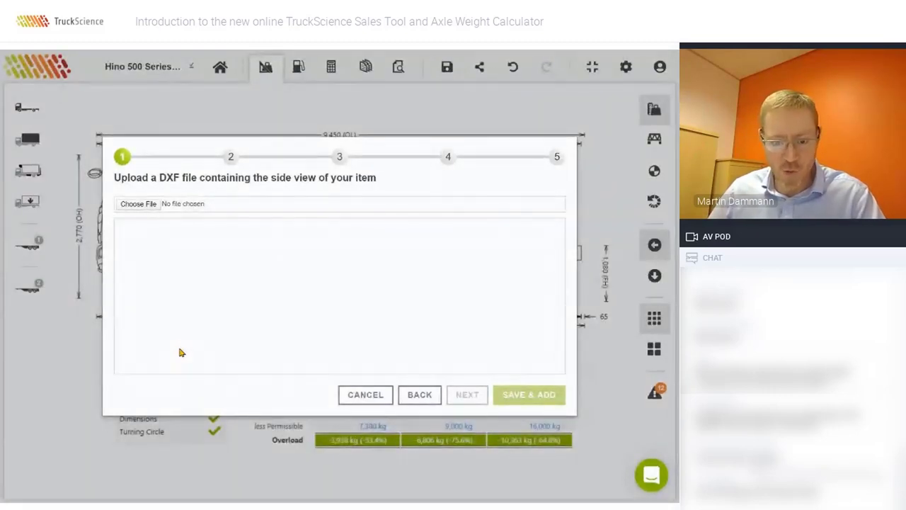
click(144, 205)
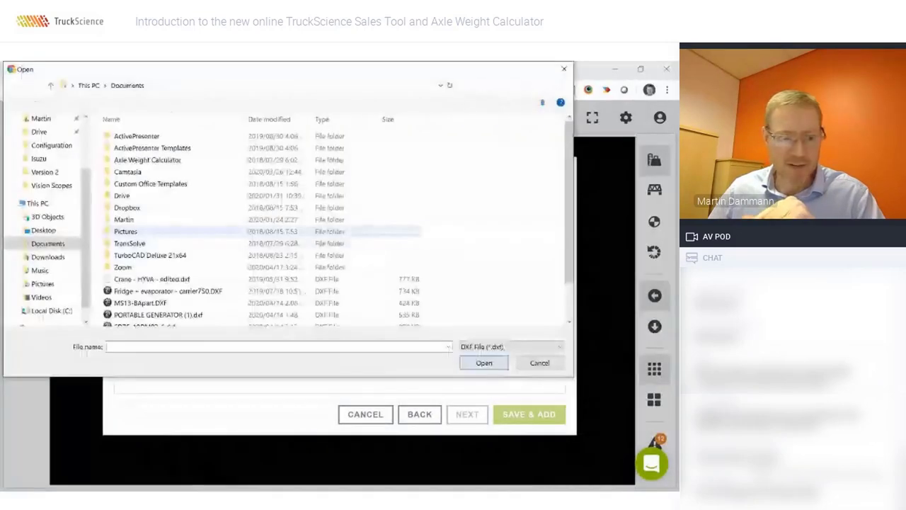
scroll(135, 294, down, 1)
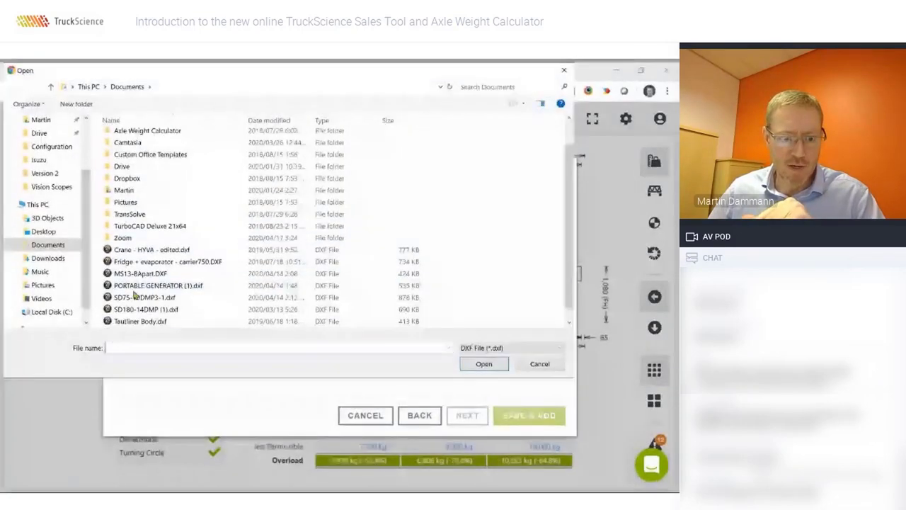
scroll(136, 301, down, 1)
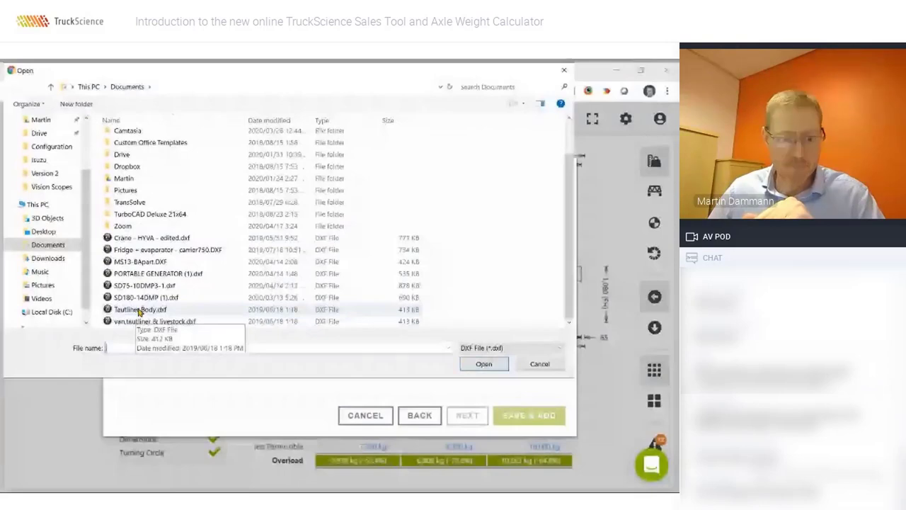
double_click(140, 311)
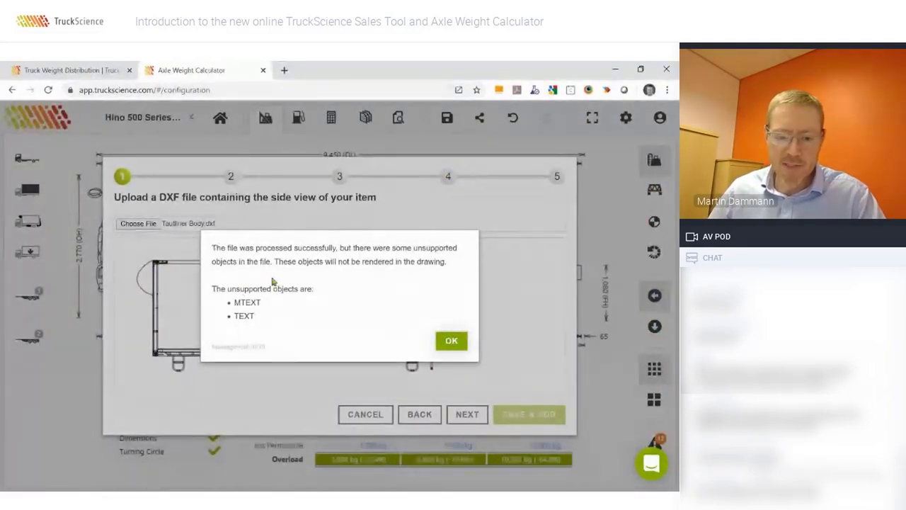
drag(259, 318, 212, 247)
click(268, 252)
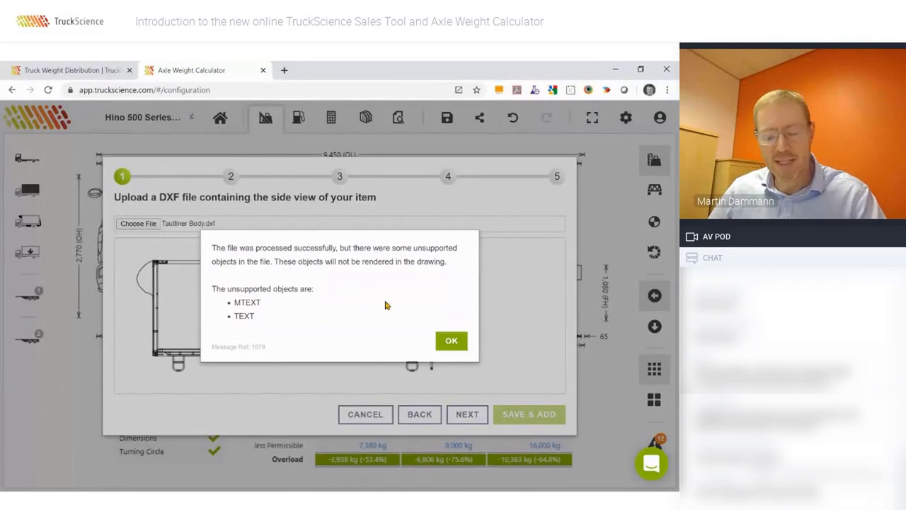
key(Return)
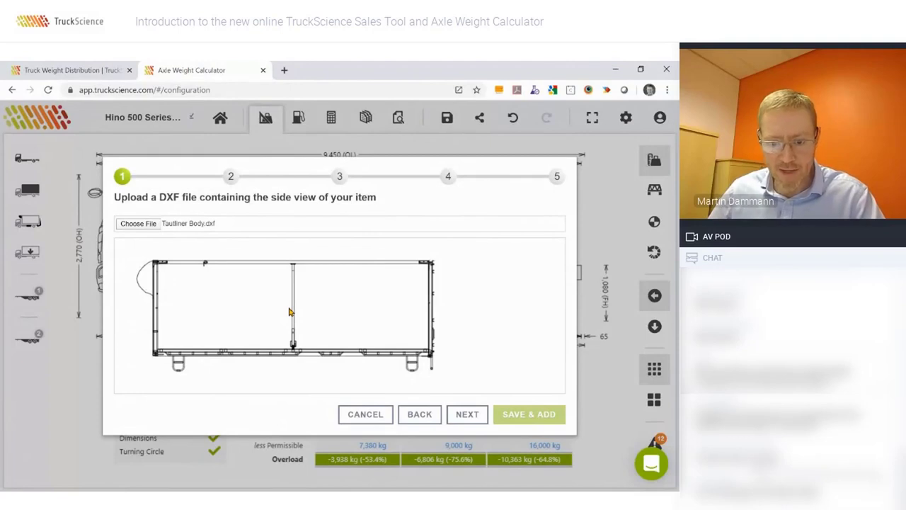
- Position the imported Tautliner drawing with the body's front lower corner at the (0,0) origin, and continue to its dimensions
click(468, 416)
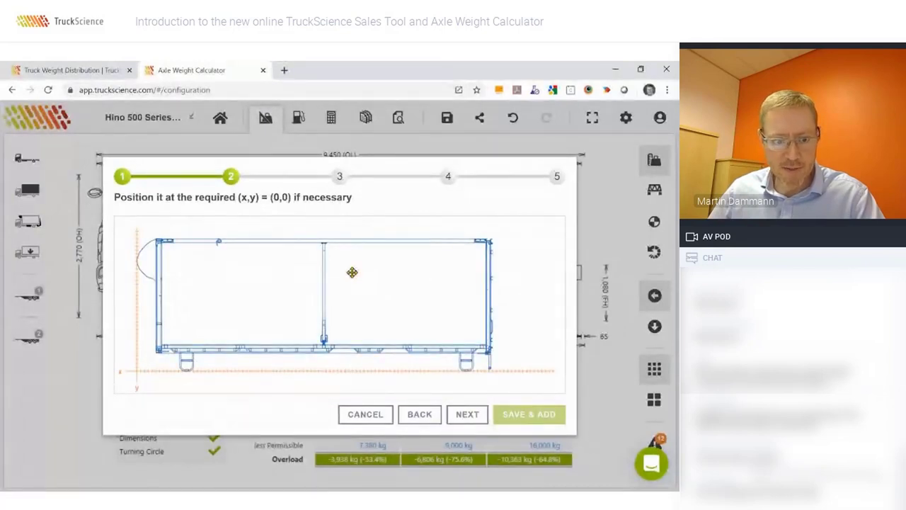
drag(352, 272, 334, 289)
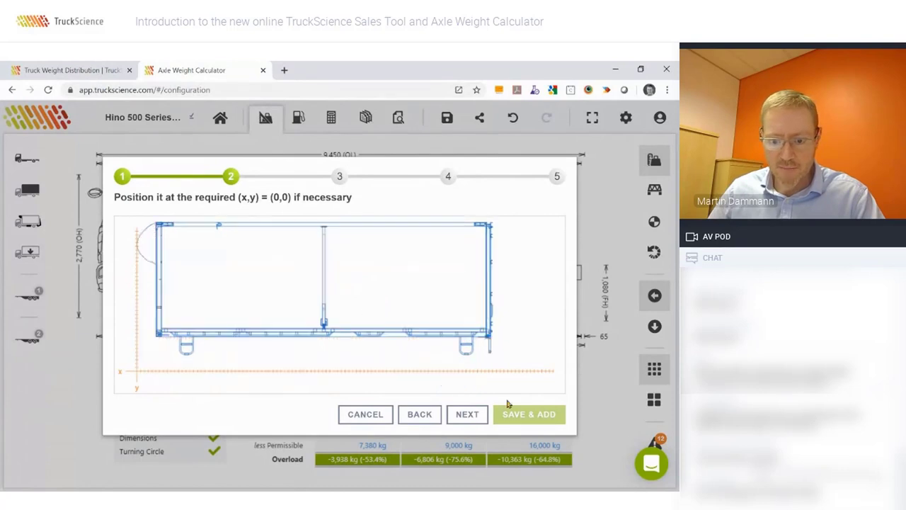
click(468, 416)
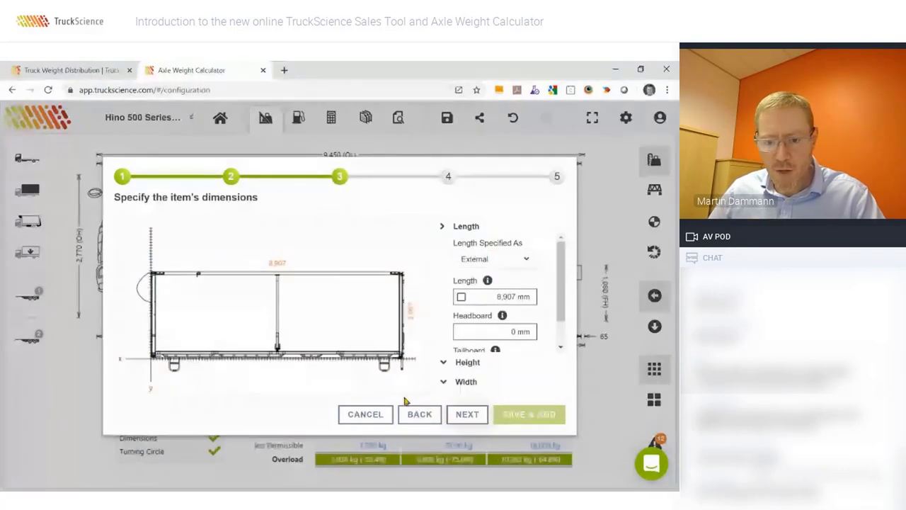
- Set the imported Tautliner body's external length to 7,200 mm and its external width to 2,600 mm
click(460, 297)
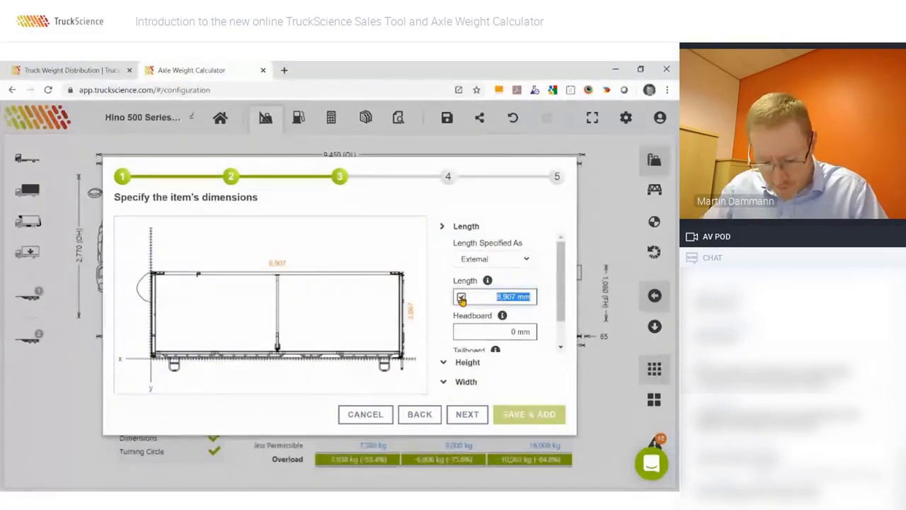
text(7200)
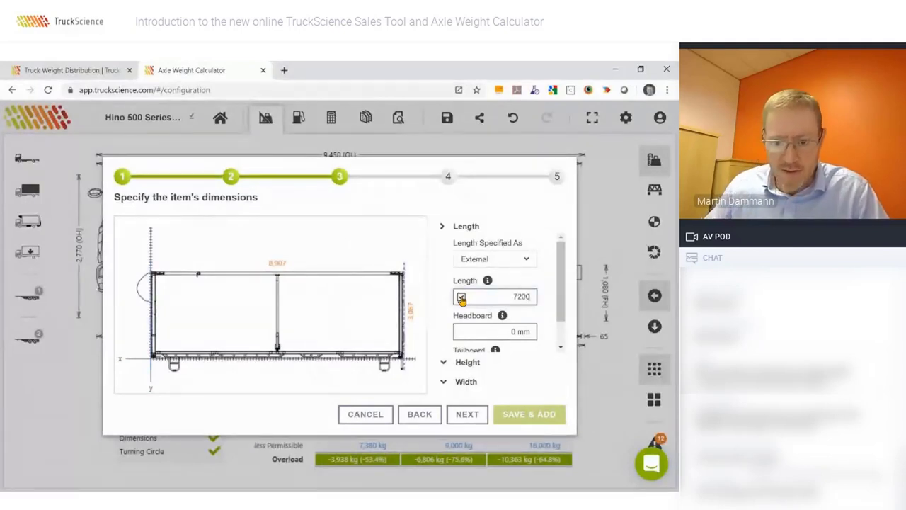
key(Tab)
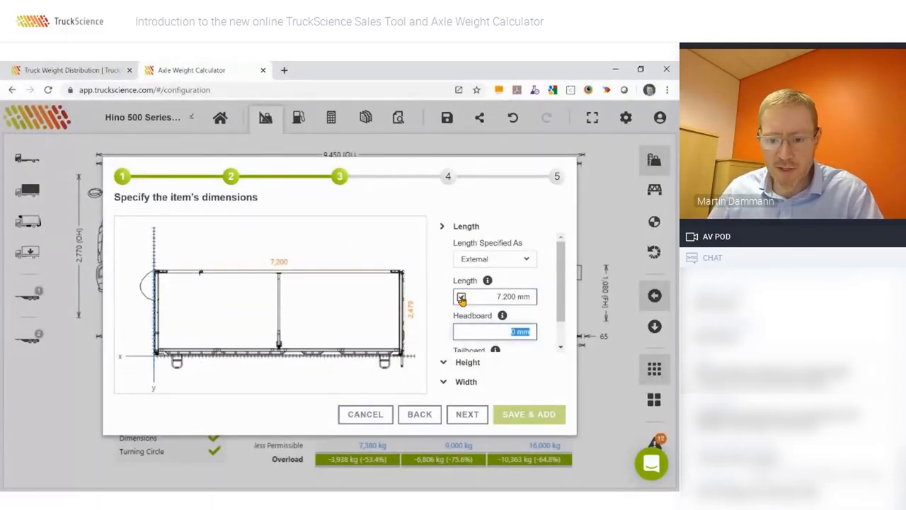
click(466, 382)
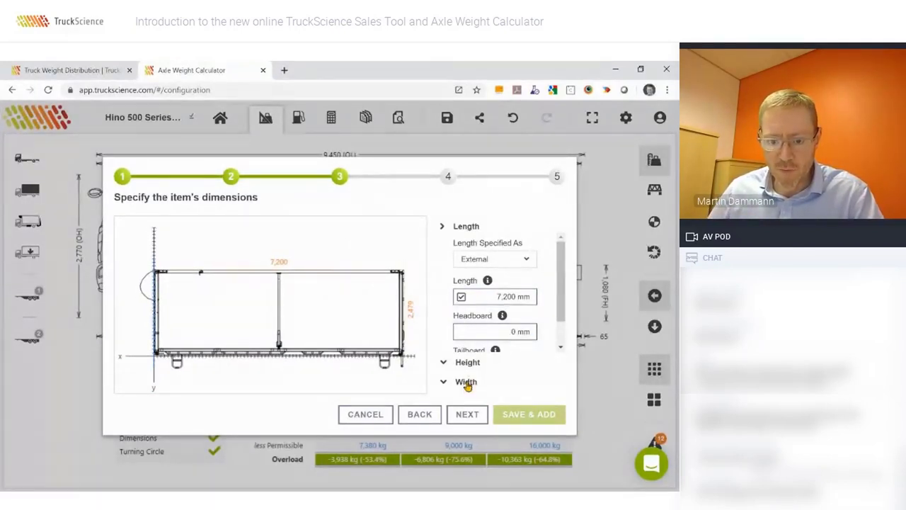
click(462, 336)
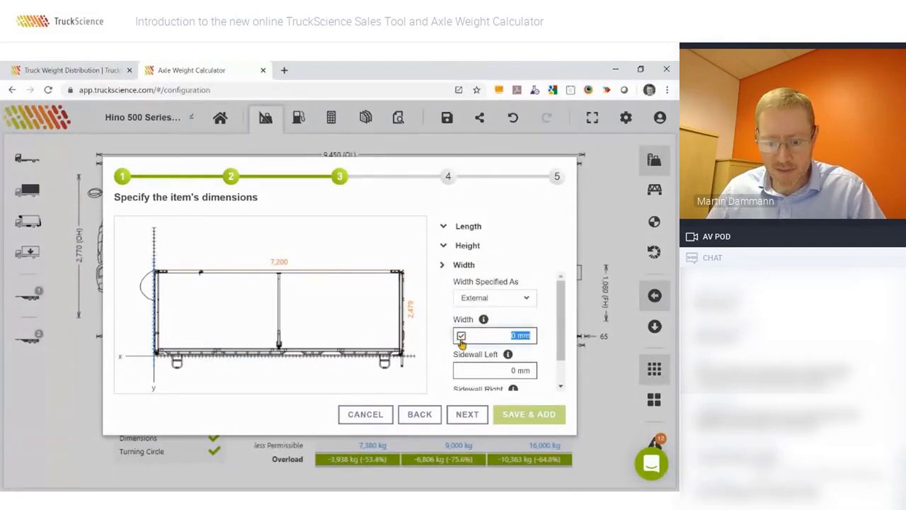
text(2,600)
key(Tab)
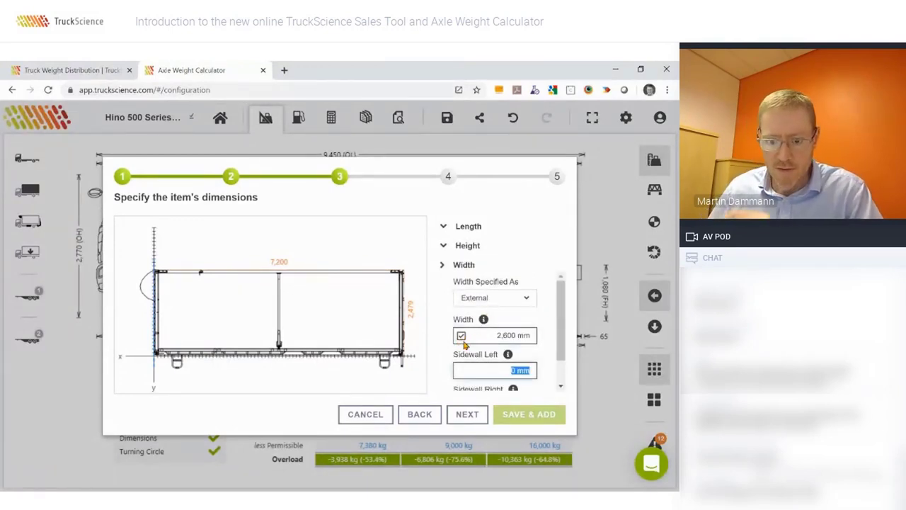
- Set the imported body's mass to 2,000 kg, and save and add it to the truck with the description T1
click(475, 416)
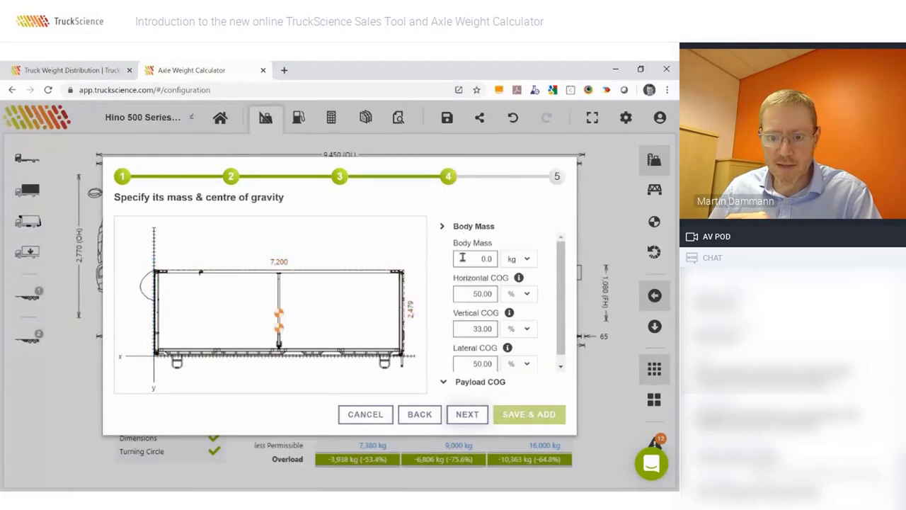
click(468, 260)
text(200)
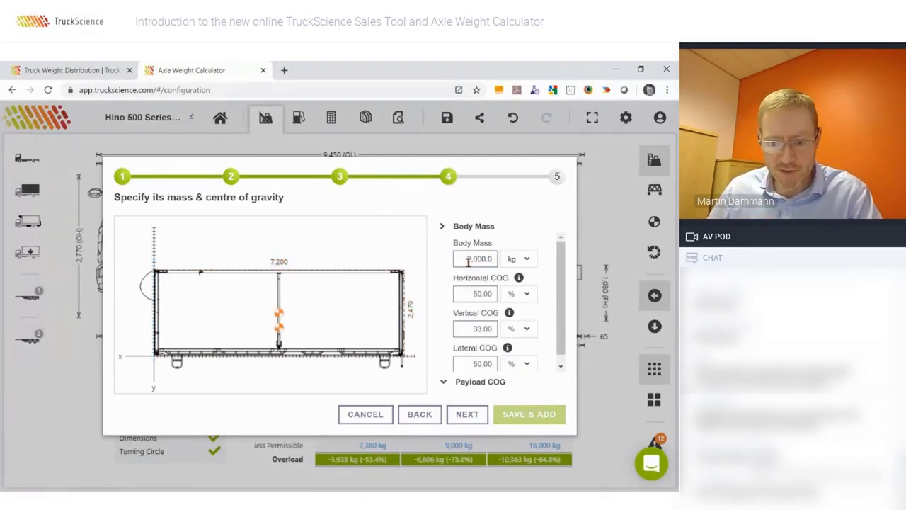
click(468, 414)
click(203, 222)
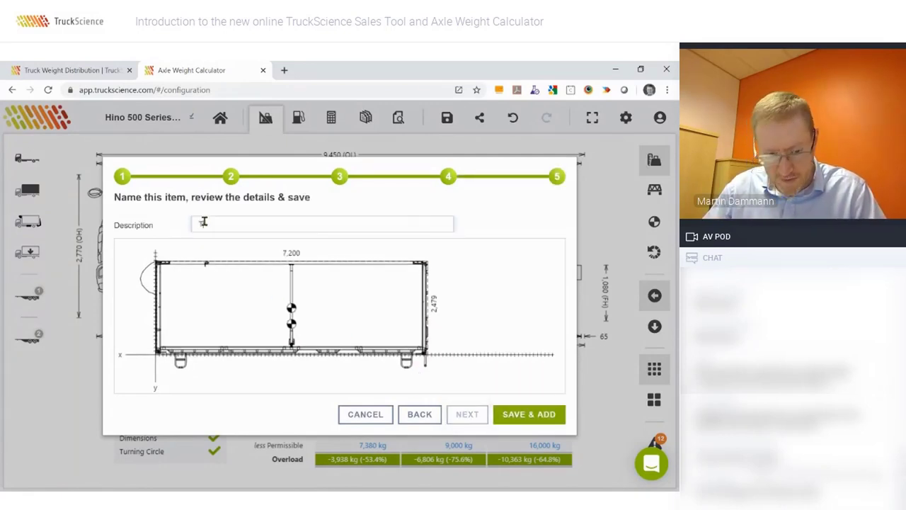
click(516, 418)
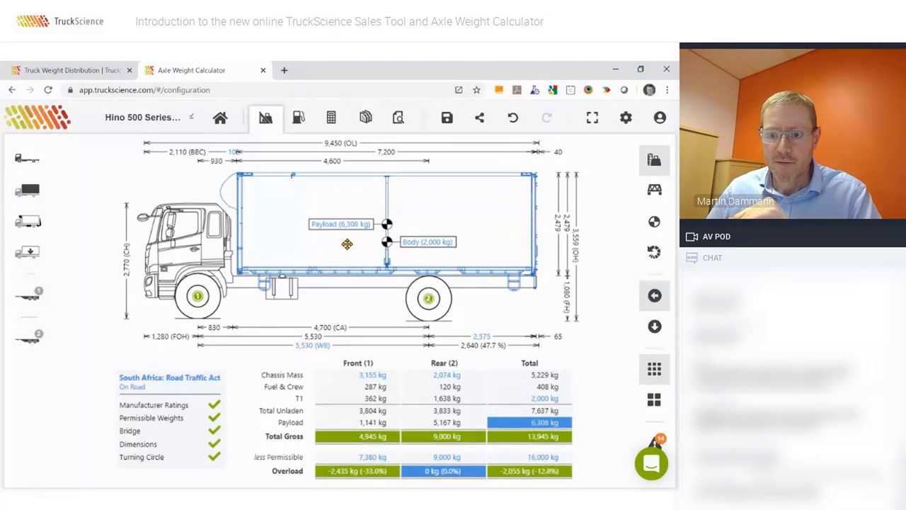
- Switch to full screen and save the T1 body to the Team library, allowing the wider TruckScience community to re-use it
click(591, 117)
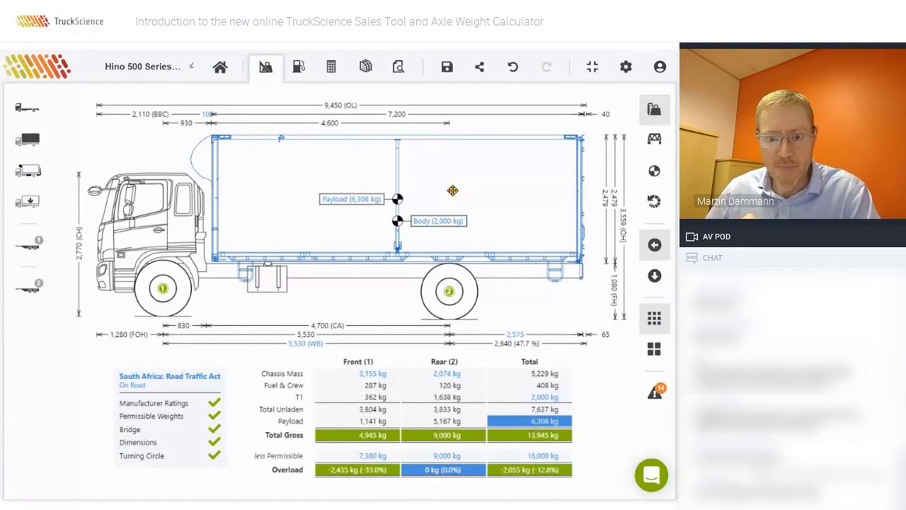
double_click(448, 183)
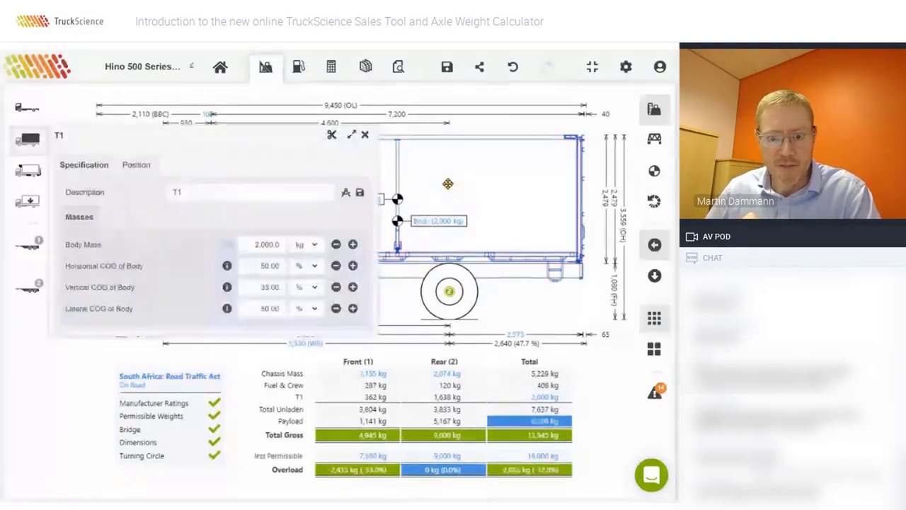
click(360, 194)
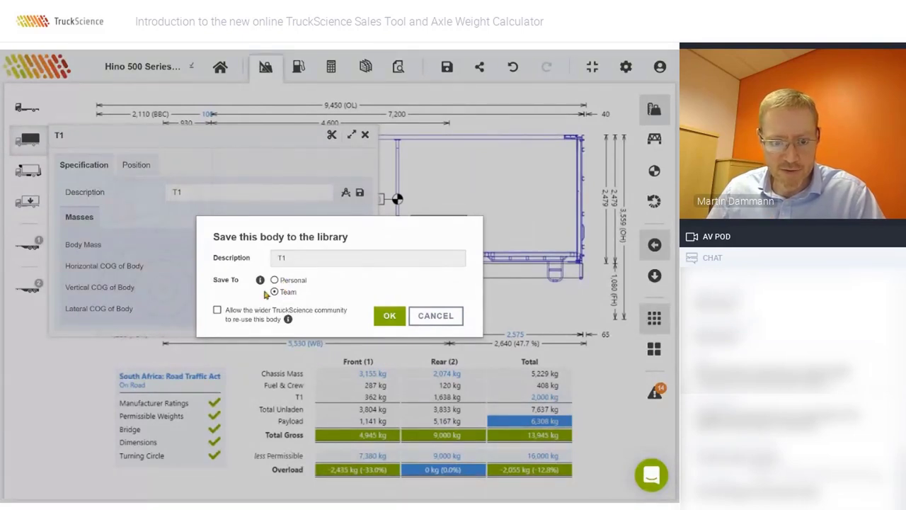
click(217, 311)
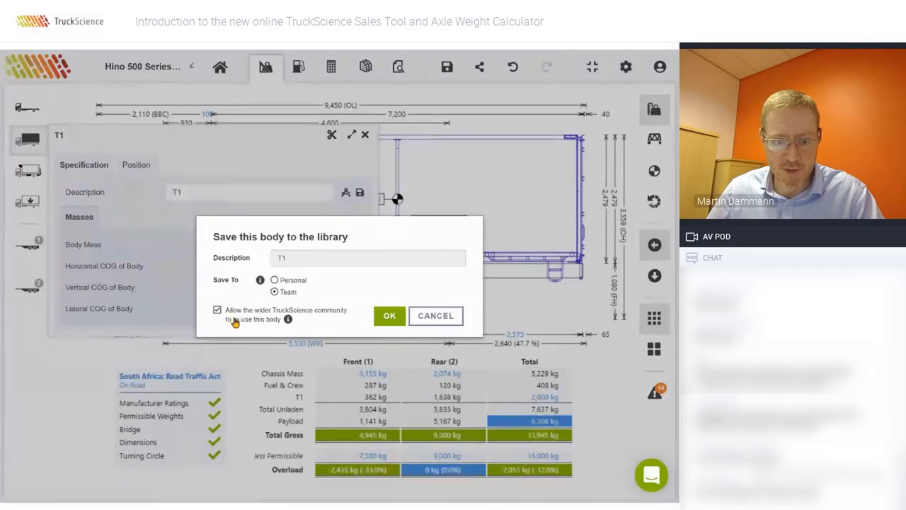
click(388, 316)
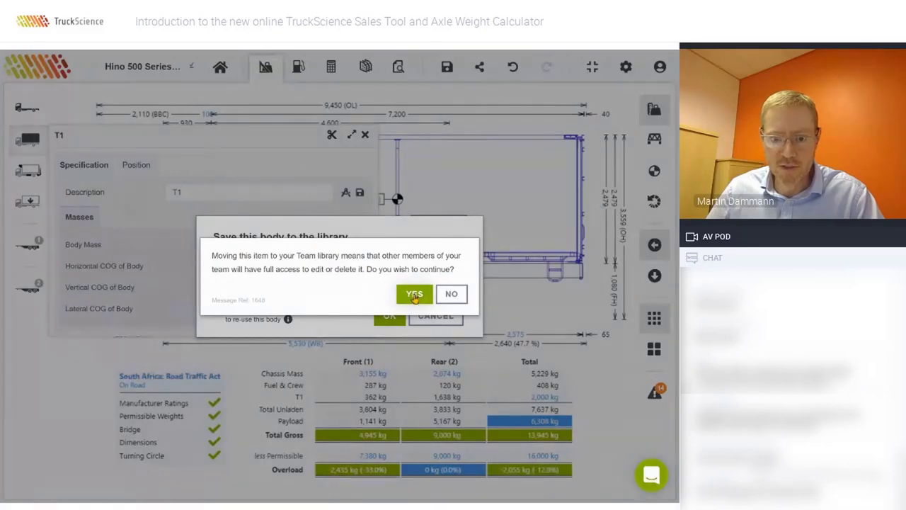
click(415, 294)
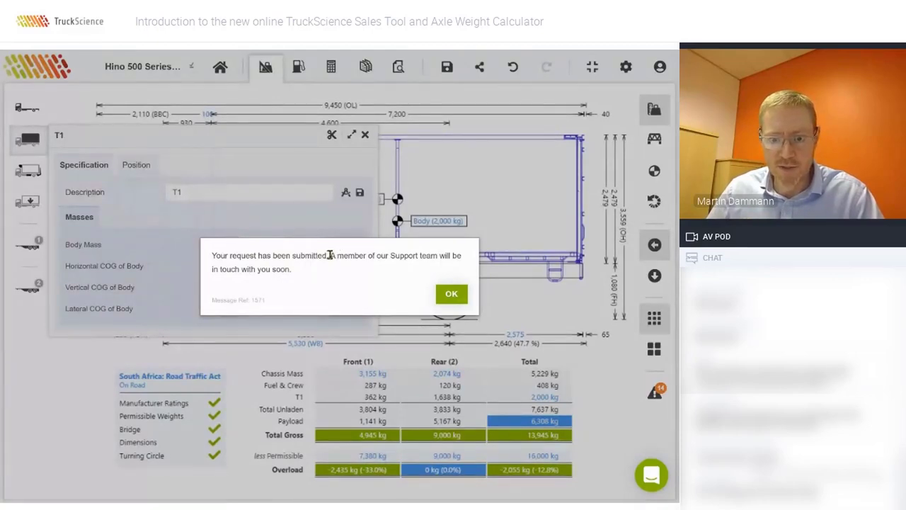
click(452, 295)
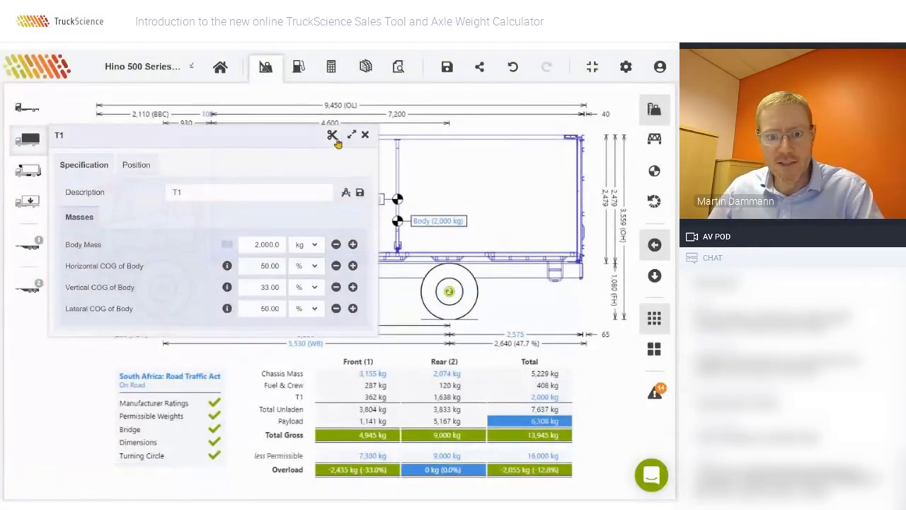
- Remove the T1 body from the truck and add the Tautliner Template body from the template library instead
mouse_move(301, 135)
mouse_down()
mouse_move(297, 211)
mouse_move(261, 266)
mouse_move(307, 233)
mouse_move(288, 148)
mouse_move(301, 135)
mouse_up()
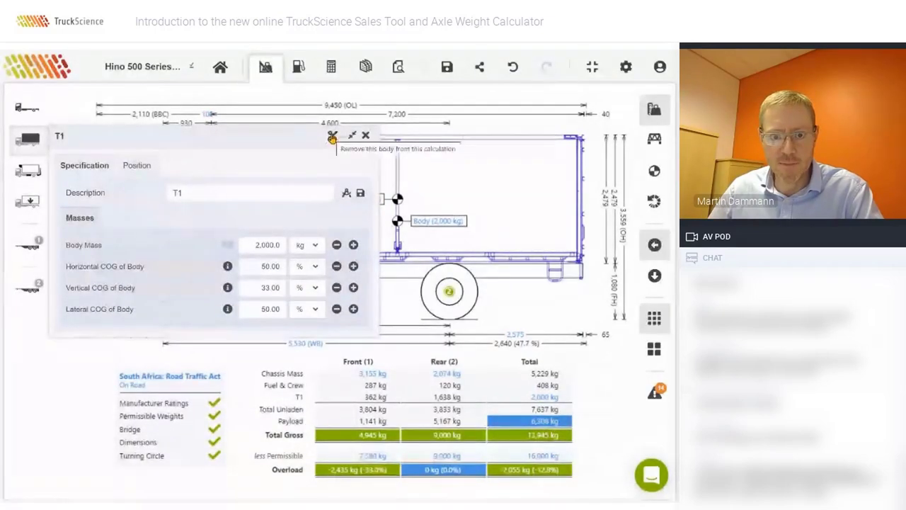
click(332, 137)
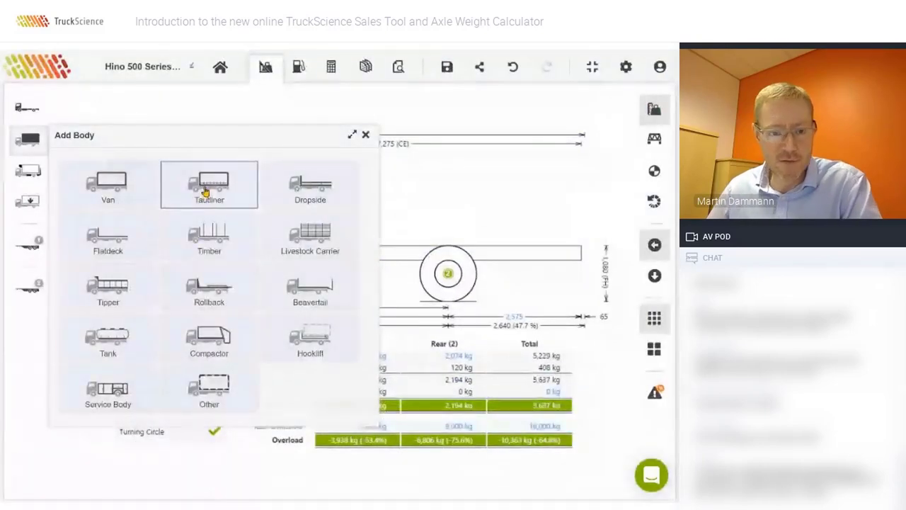
click(205, 193)
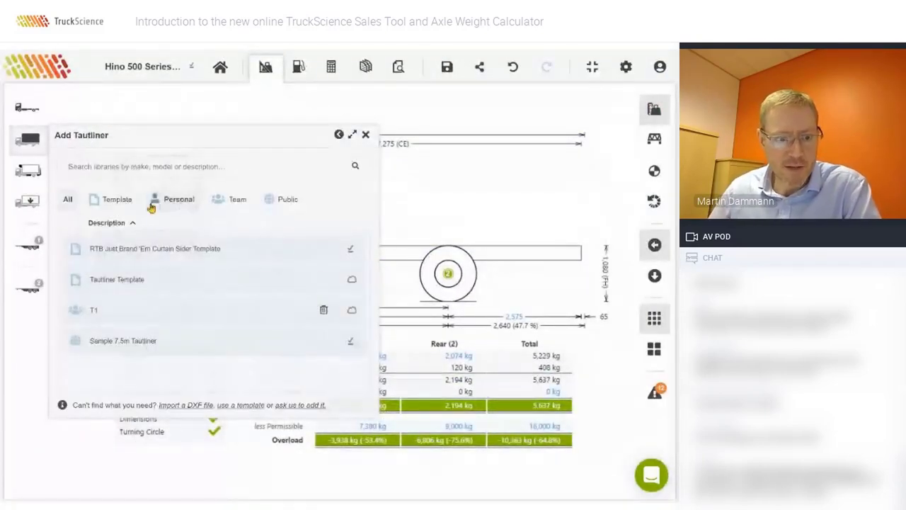
click(114, 202)
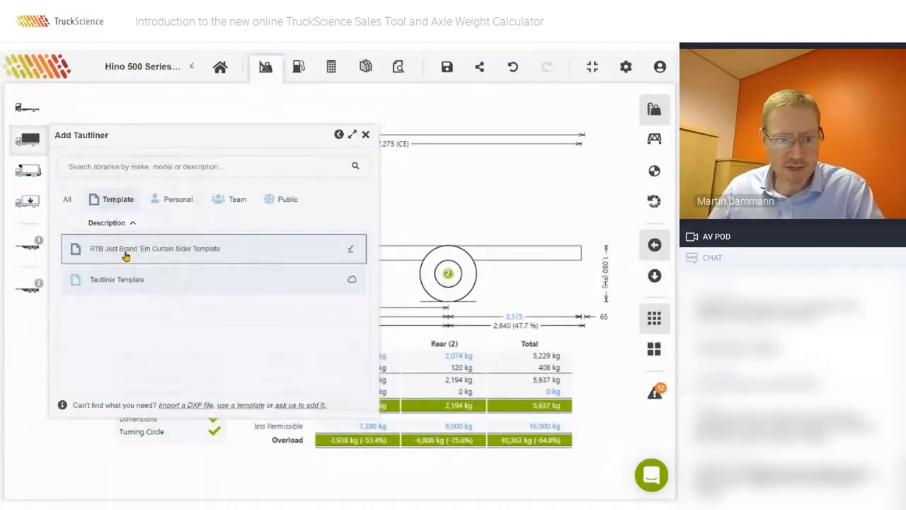
click(128, 249)
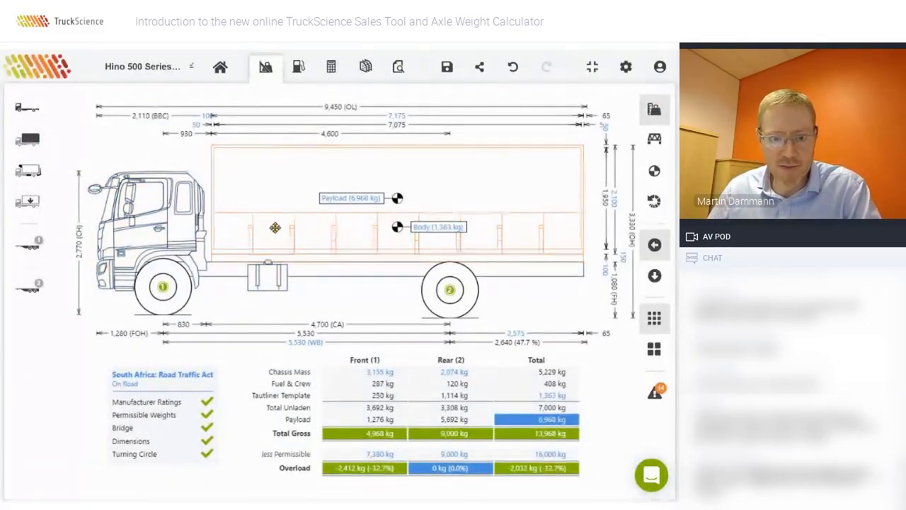
- Open the Tautliner Template's mass settings and review the reference body masses per metre by material and floor type
click(478, 180)
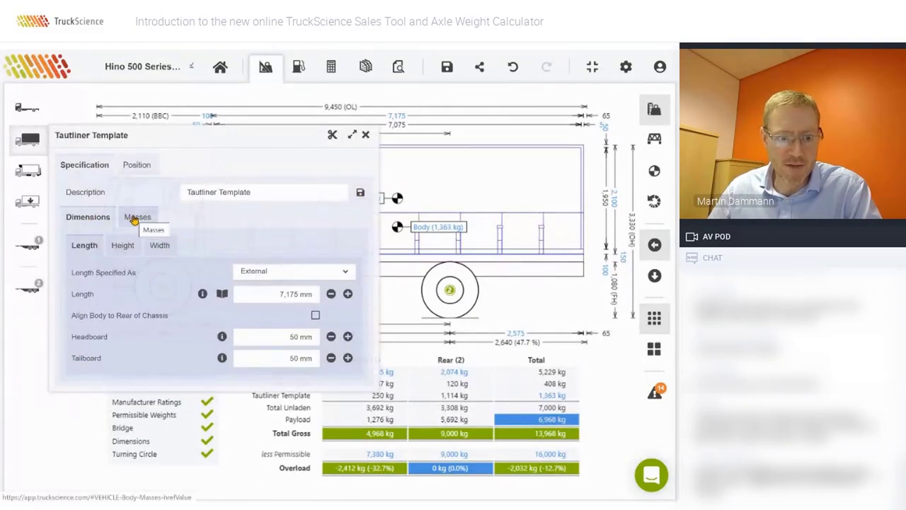
click(131, 219)
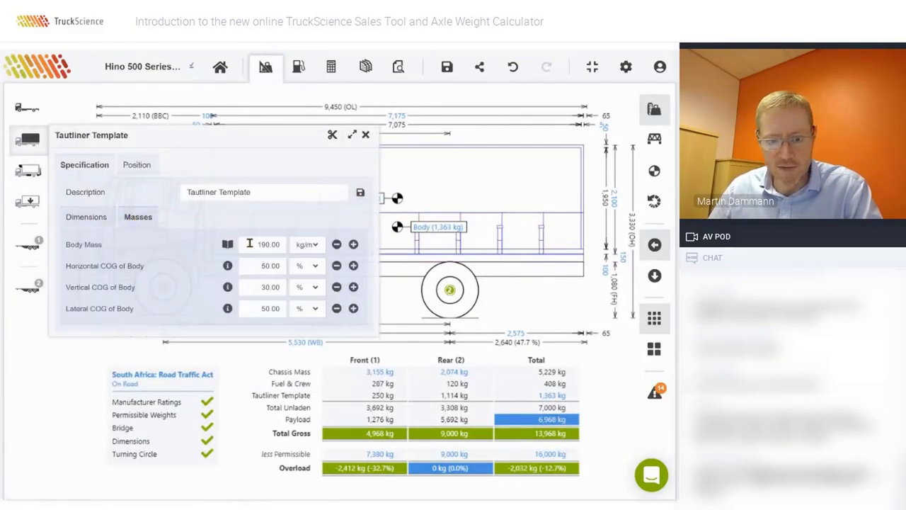
drag(250, 137, 215, 168)
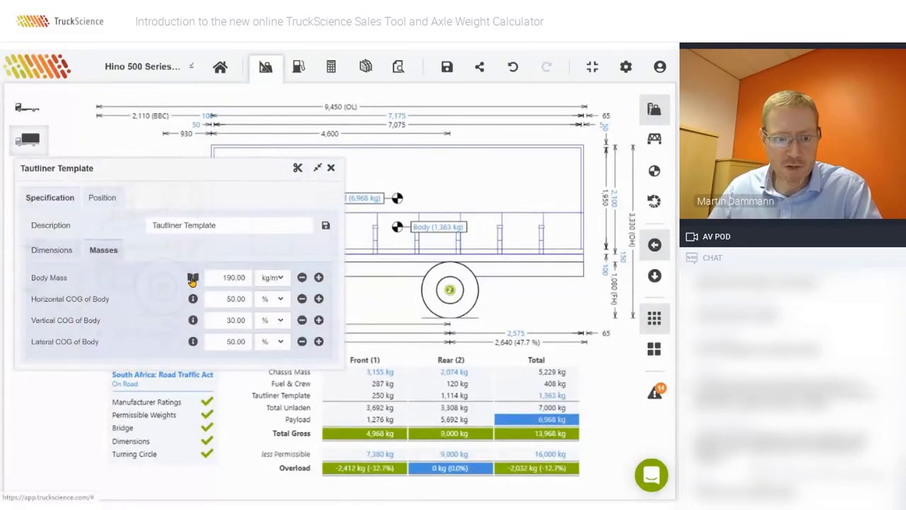
click(192, 279)
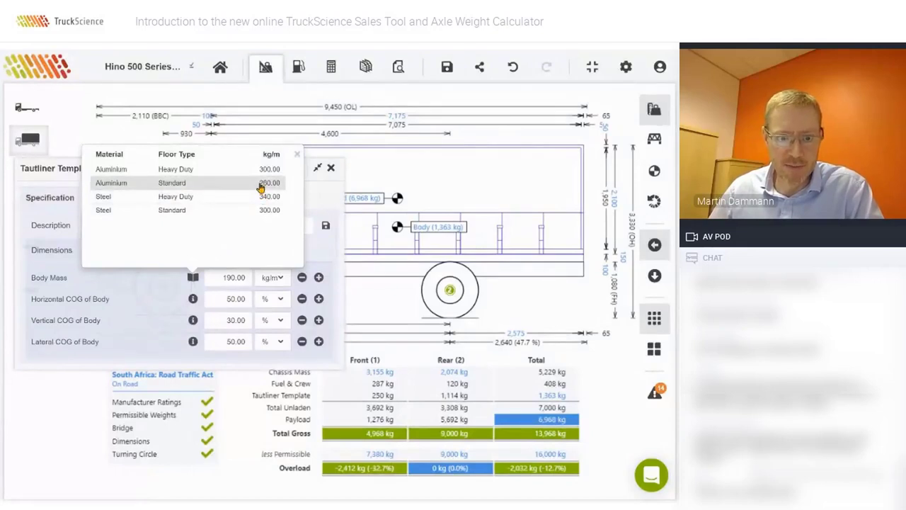
click(296, 155)
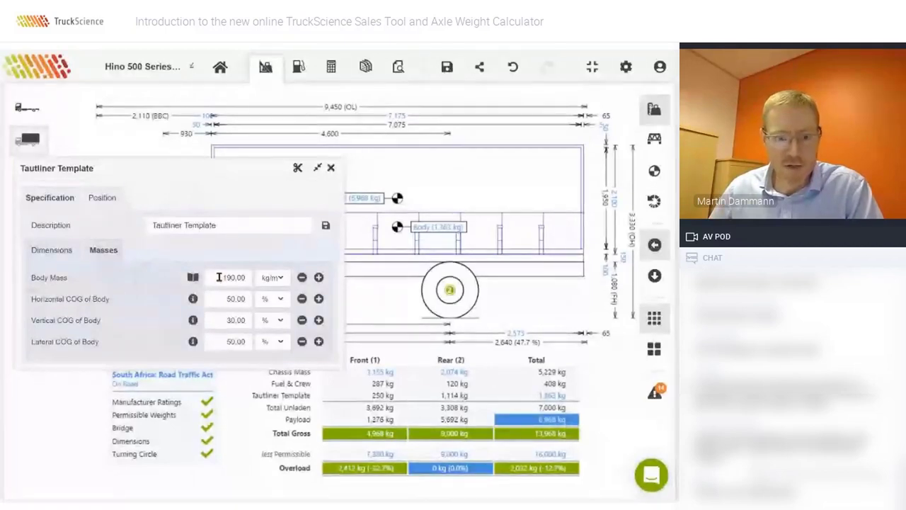
drag(163, 179, 198, 146)
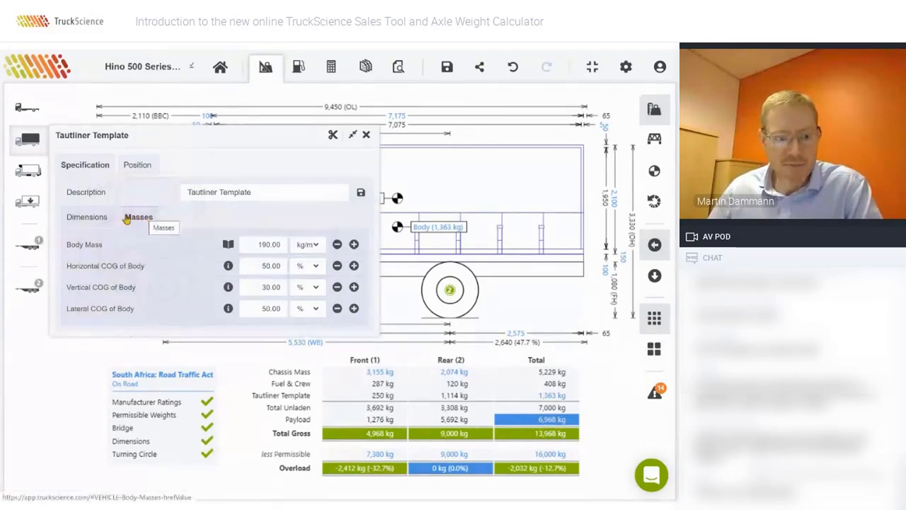
- Set the Tautliner Template body's external length to 7,200 mm
click(85, 220)
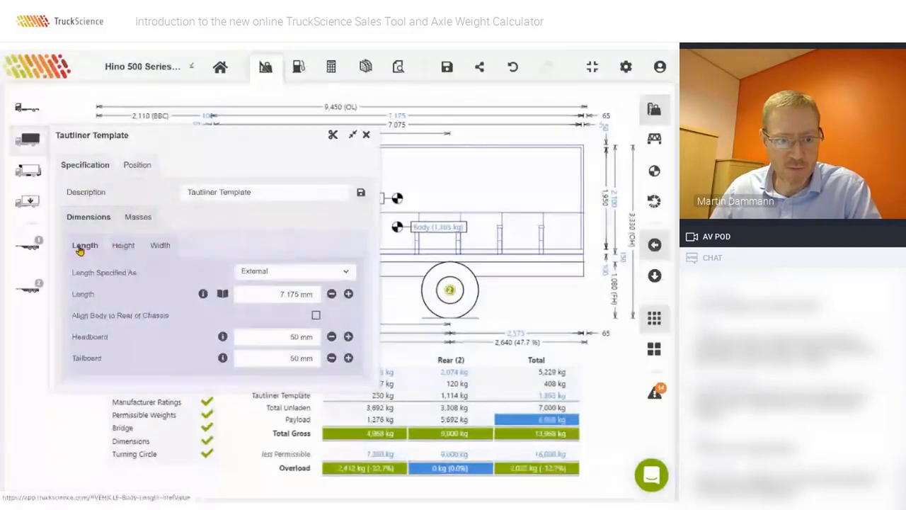
click(262, 292)
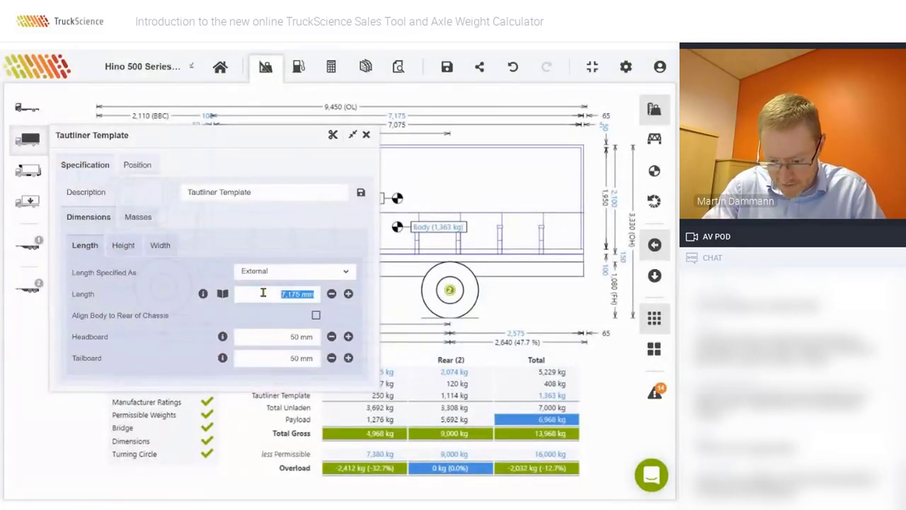
text(7200)
key(Tab)
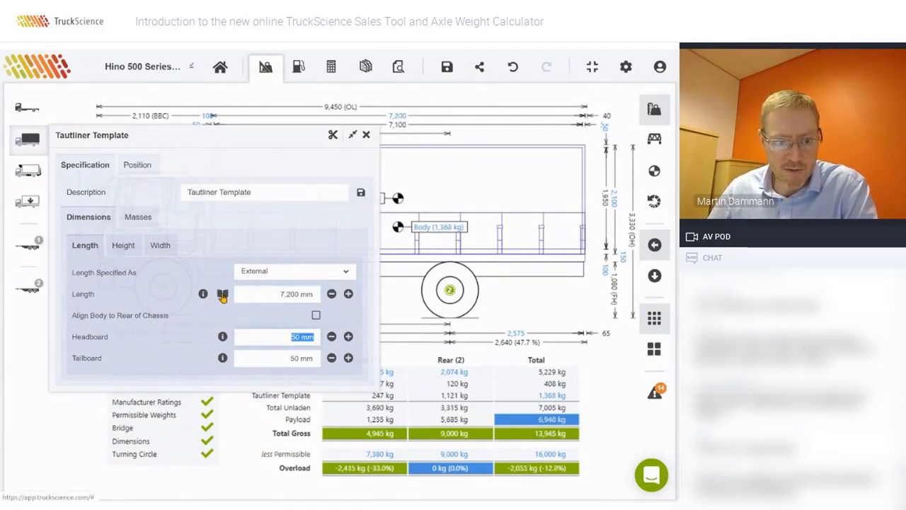
- Review the available chassis, maximum and optimum lengths for the body, and open its height dimensions
click(222, 295)
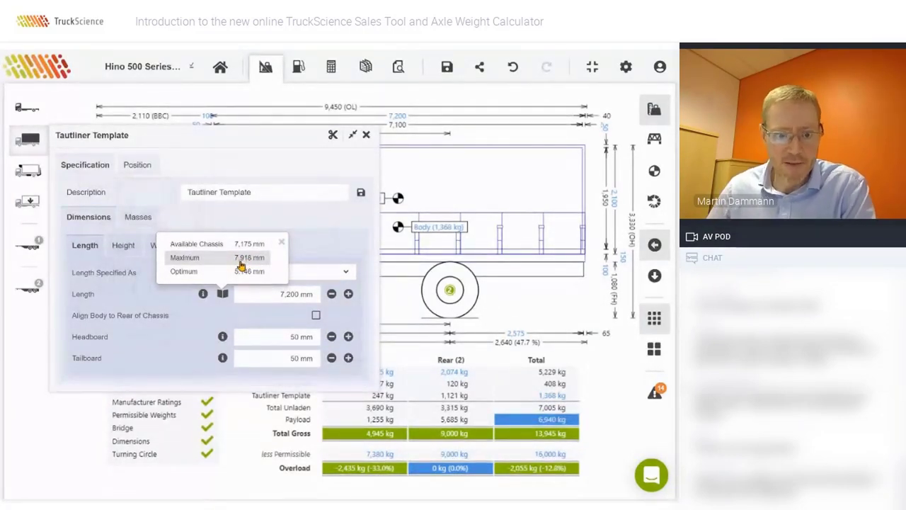
click(268, 295)
click(285, 297)
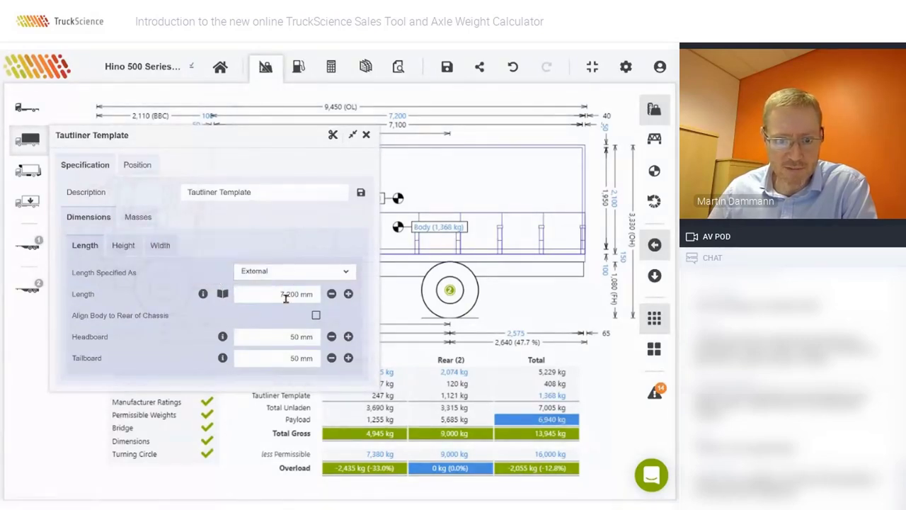
double_click(274, 295)
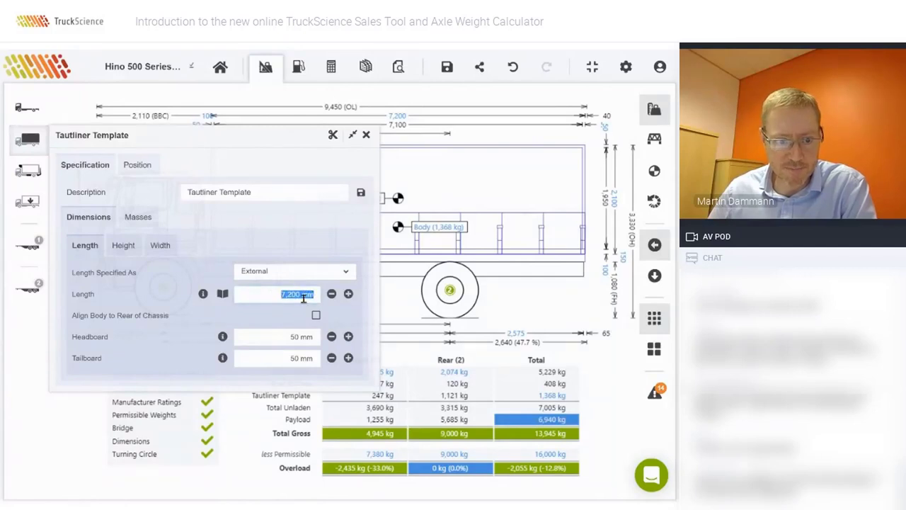
click(123, 248)
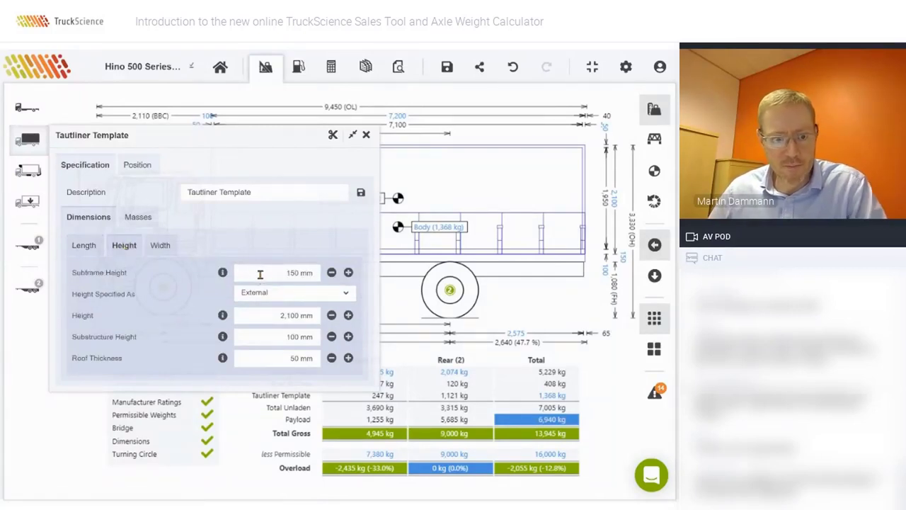
- Set the Tautliner Template's external height to 2,600 mm and switch its height specification to Internal
click(260, 315)
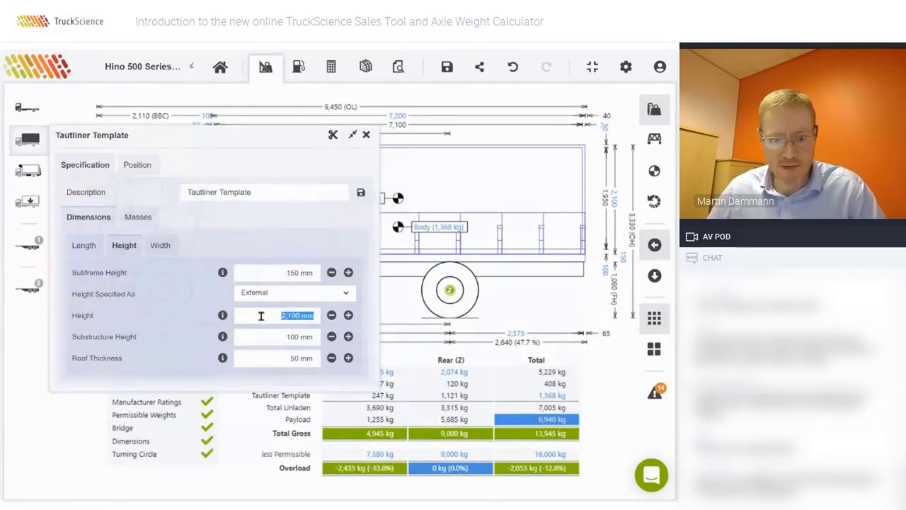
text(2600)
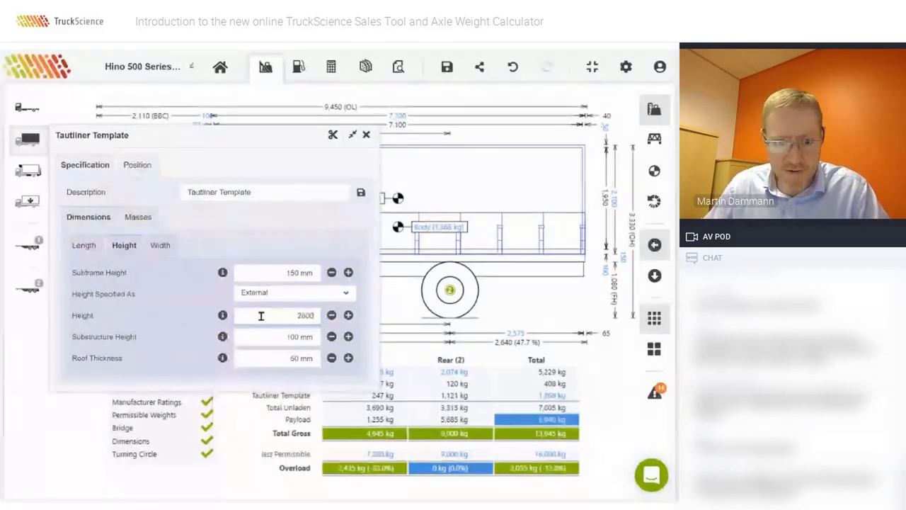
key(Tab)
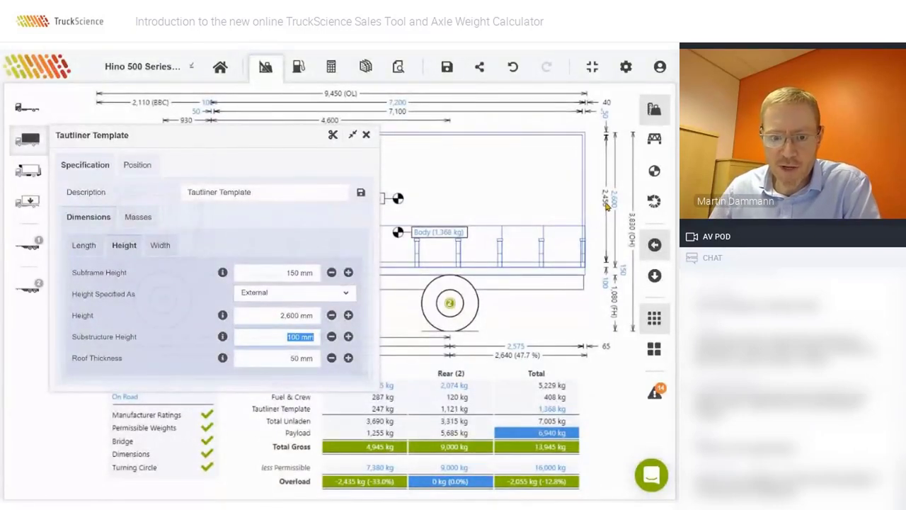
drag(237, 135, 203, 147)
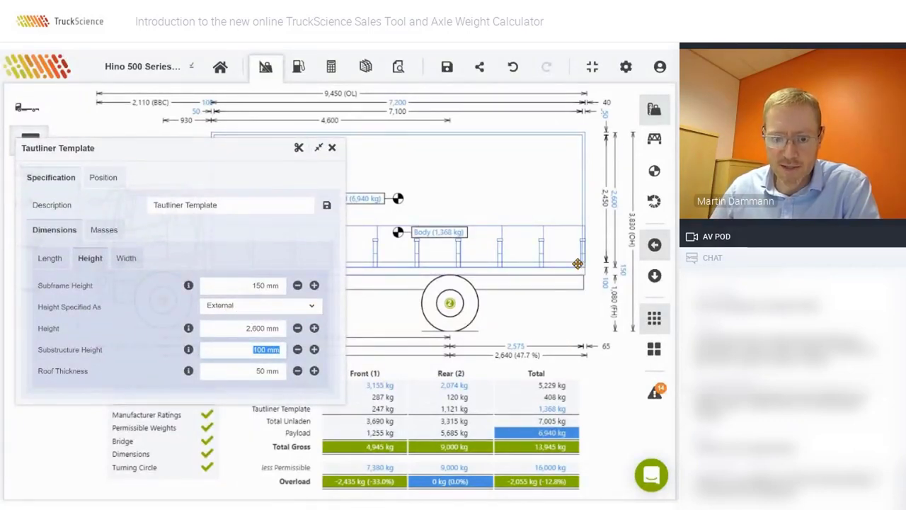
click(266, 308)
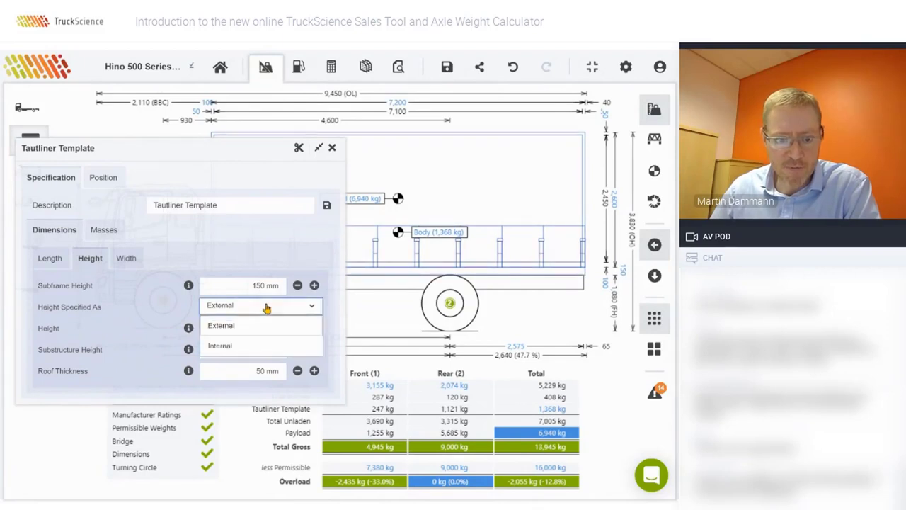
click(229, 347)
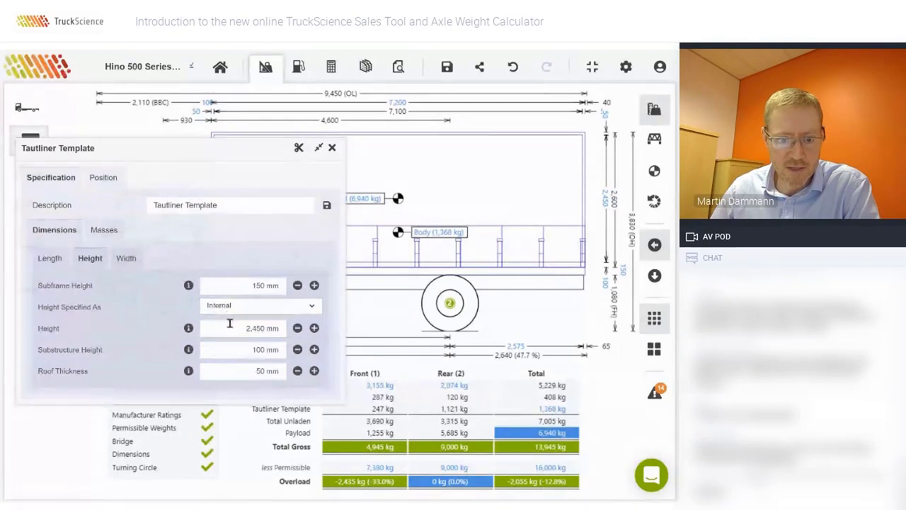
click(242, 330)
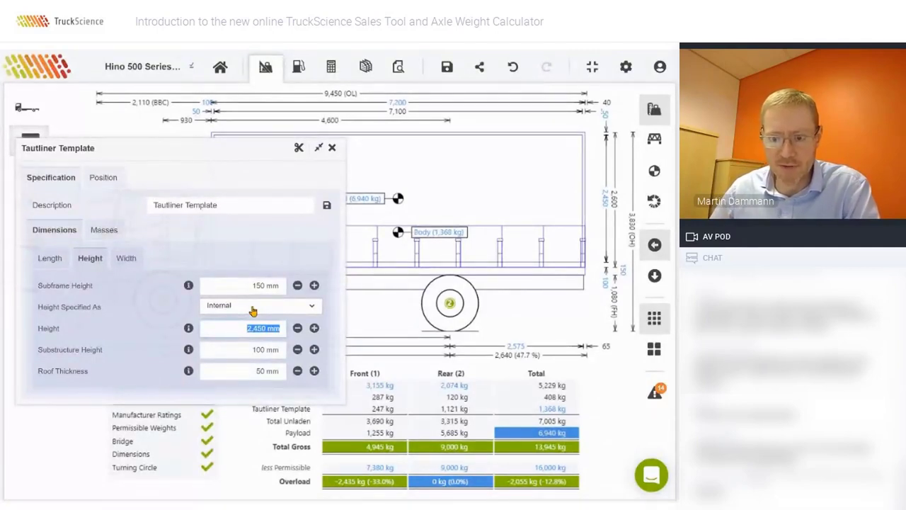
- Set the Tautliner Template body's external width to 2,600 mm
click(126, 257)
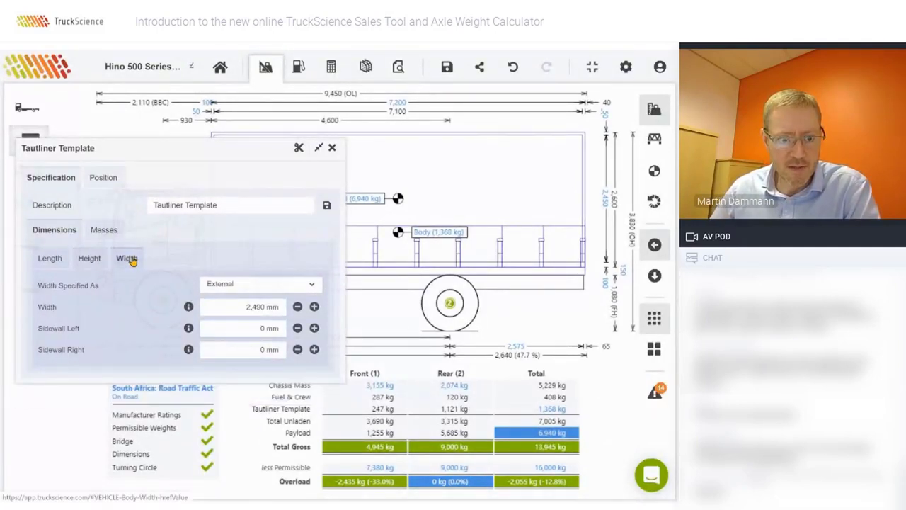
click(235, 306)
text(2,60)
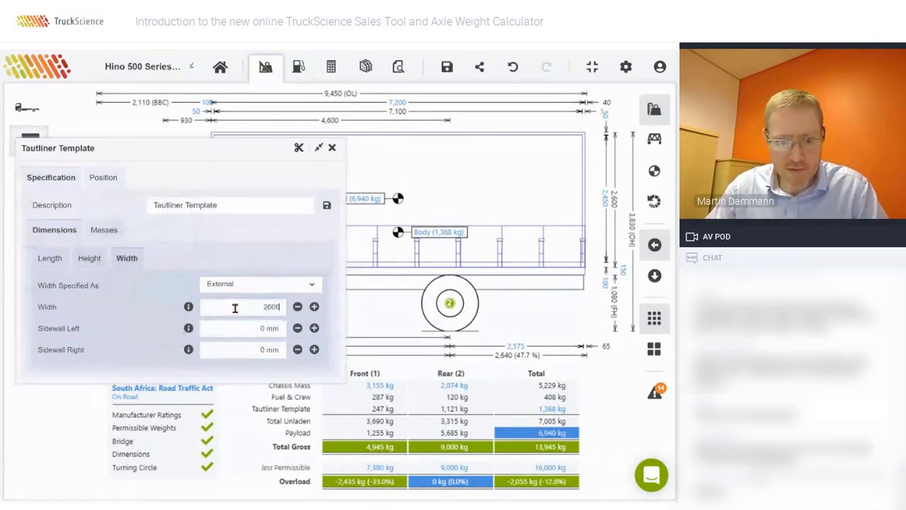
text(0)
key(Tab)
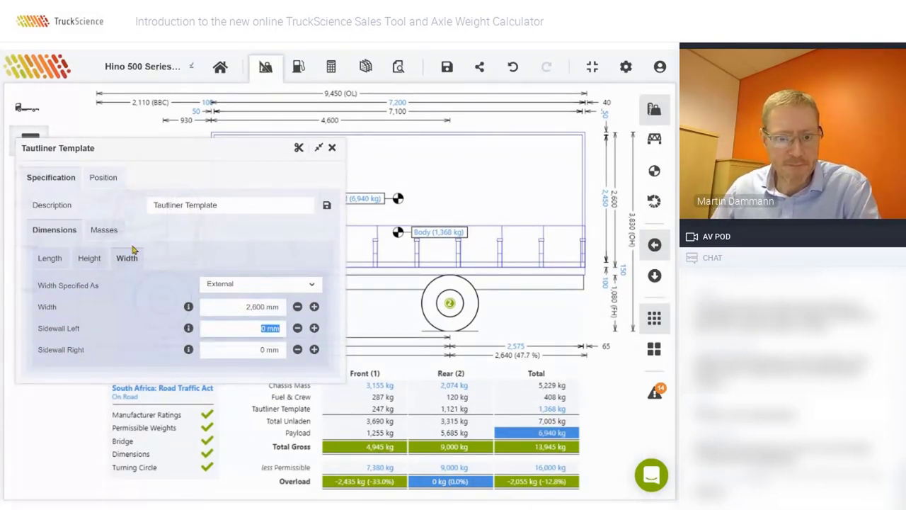
- Check the body's position from the back of the cab and close the body settings
click(102, 178)
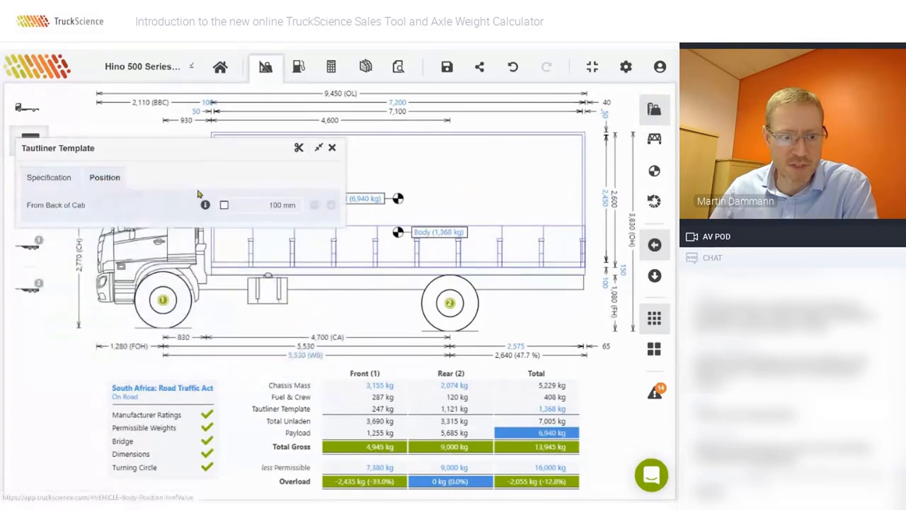
click(61, 179)
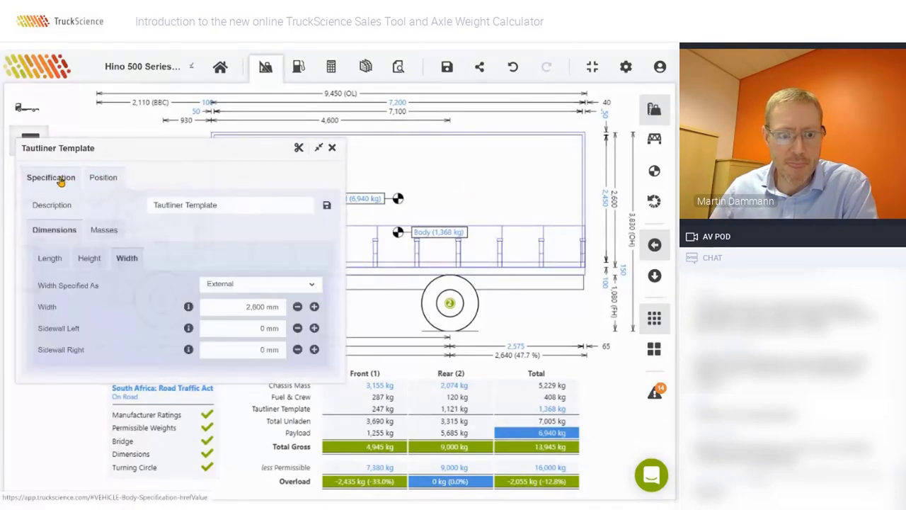
click(332, 149)
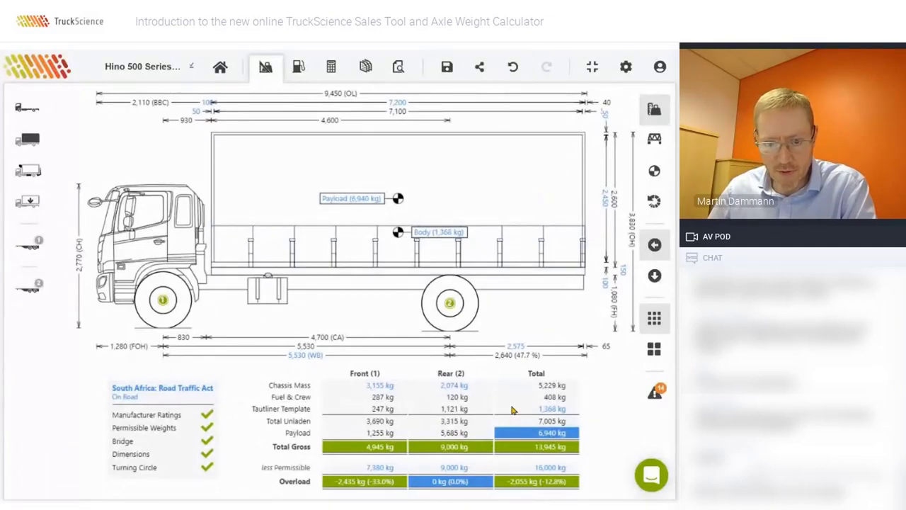
- Add the Sample Fairing/Nosecone (Medium) from the fairing equipment library to the truck
click(25, 175)
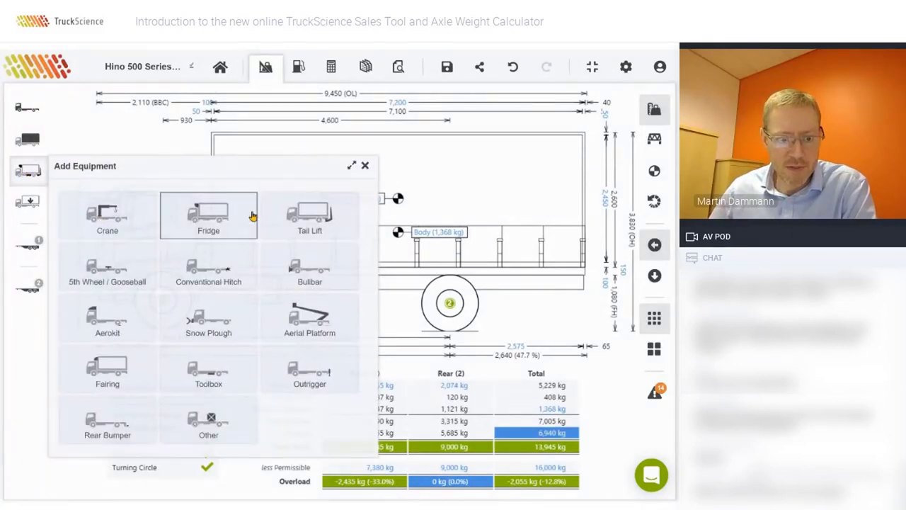
click(110, 373)
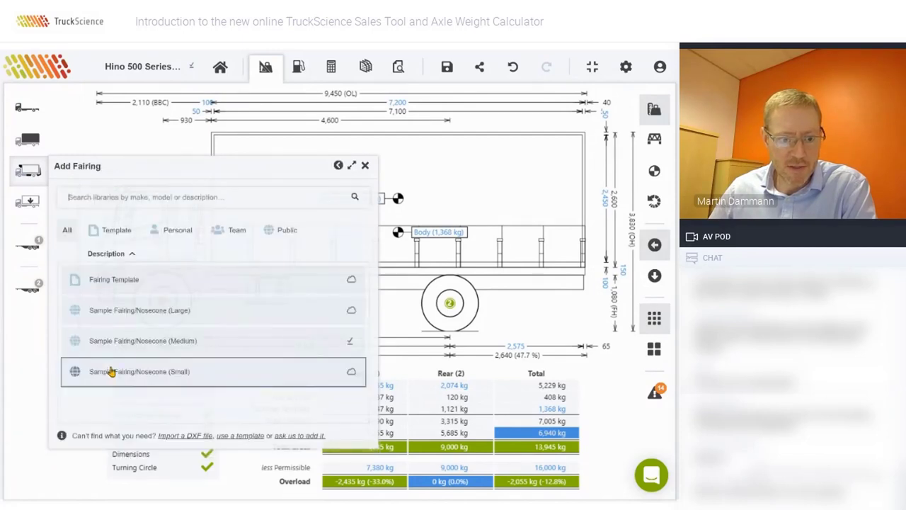
click(154, 345)
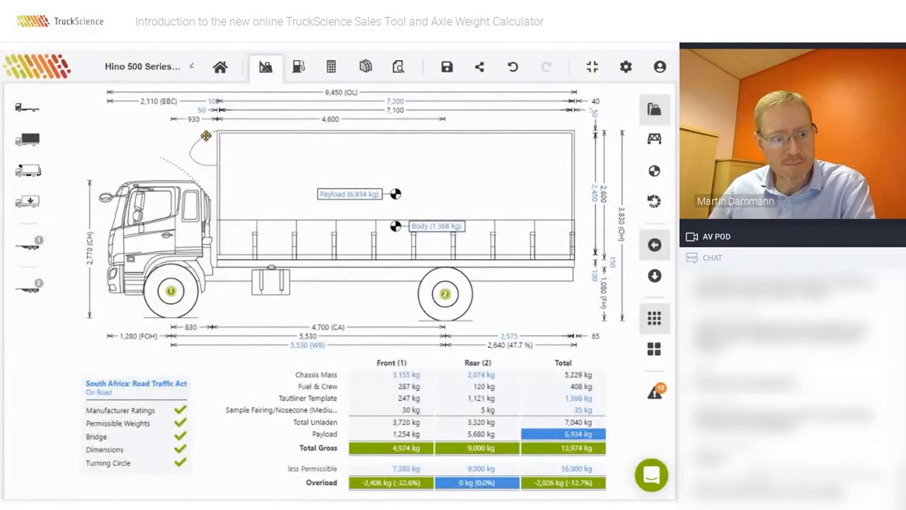
- Open the tail lift equipment library, look through its template, personal and team sources, and browse the public models
click(30, 175)
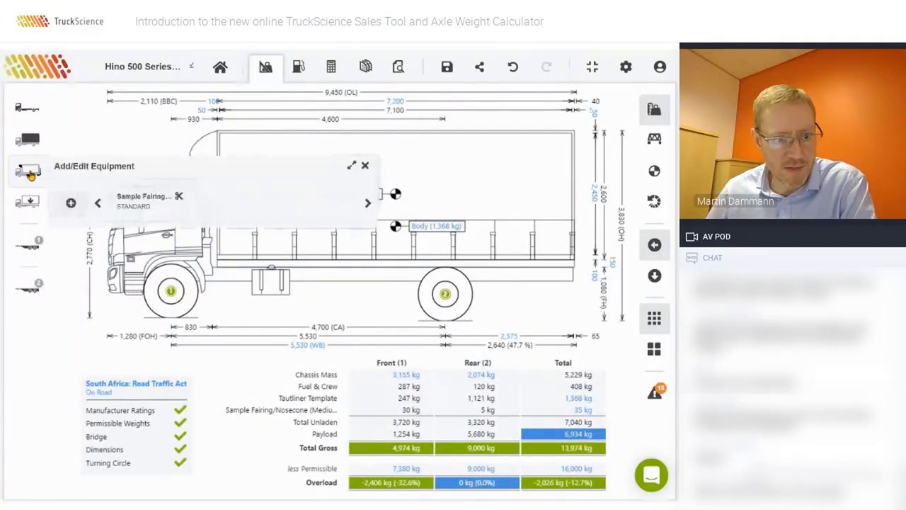
click(70, 203)
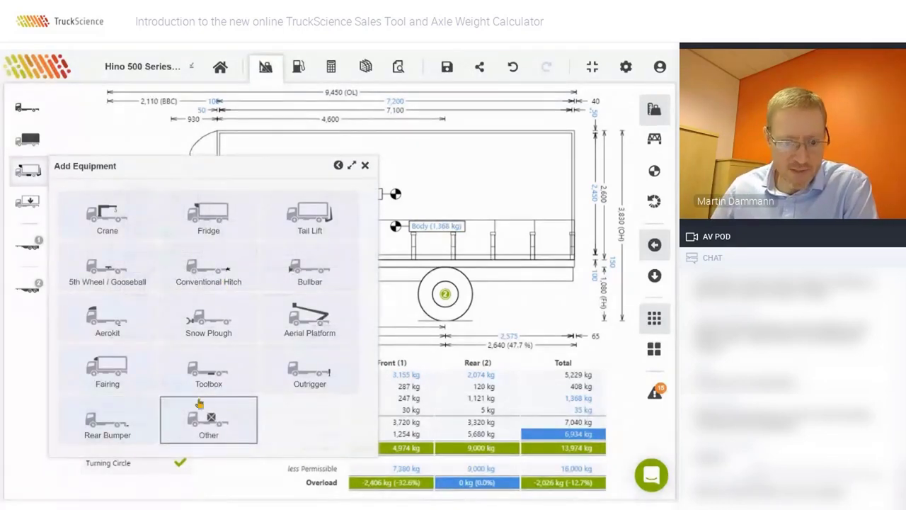
click(305, 227)
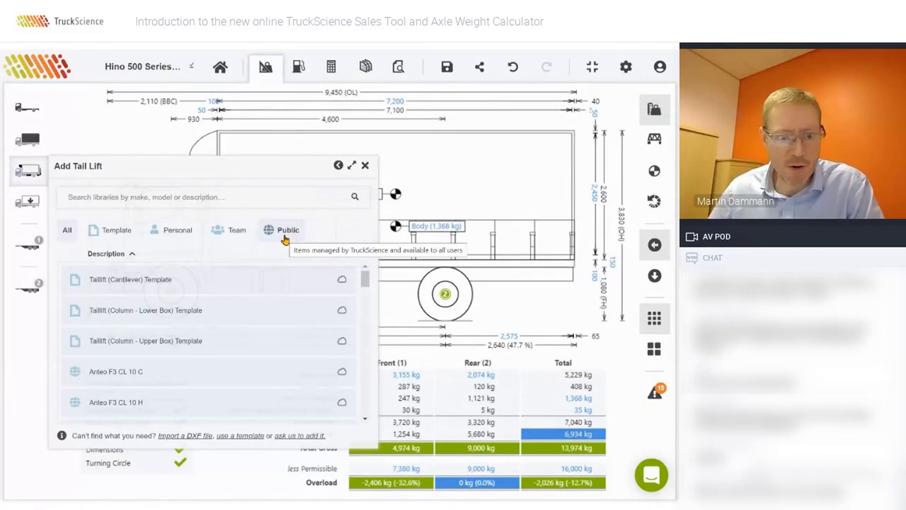
click(112, 229)
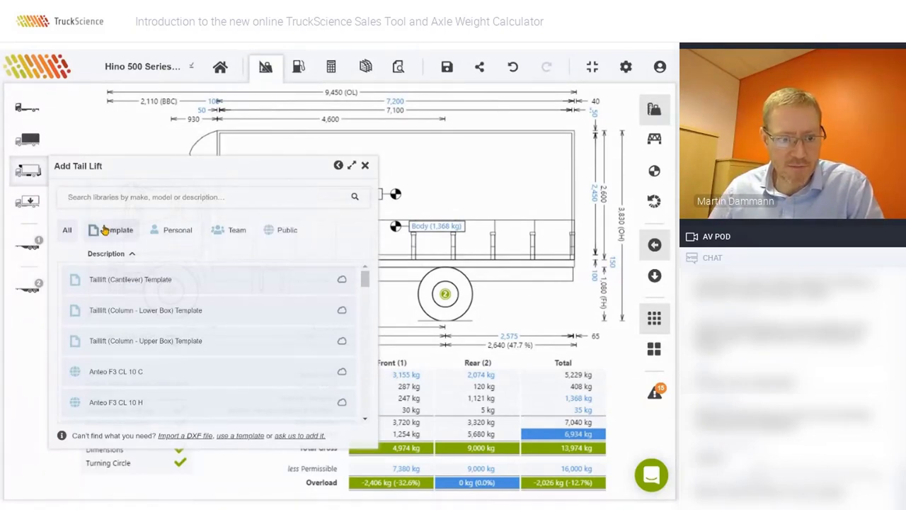
click(186, 236)
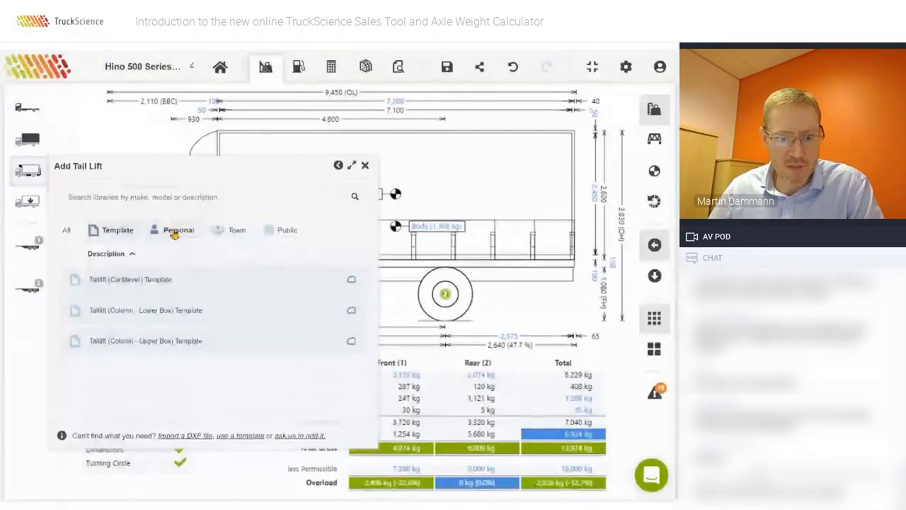
click(225, 233)
click(282, 233)
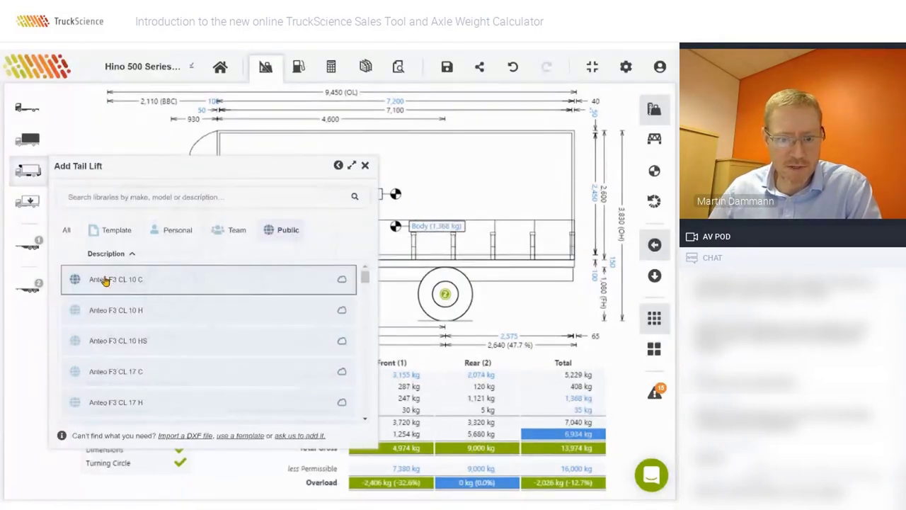
drag(365, 278, 365, 317)
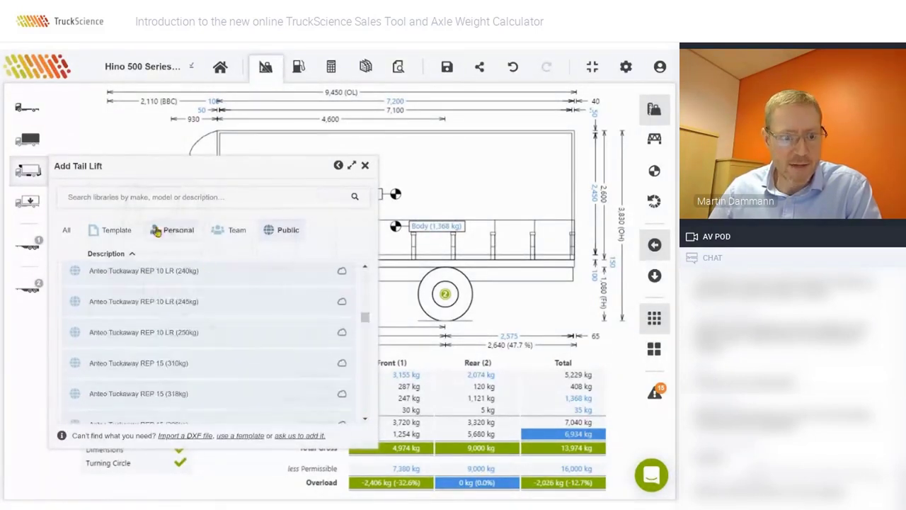
- Search the public tail lifts for "dh" and add the Dhollandia DH-LM.15 (ALU 1600mm - 295kg) to the truck
click(79, 196)
text(dh)
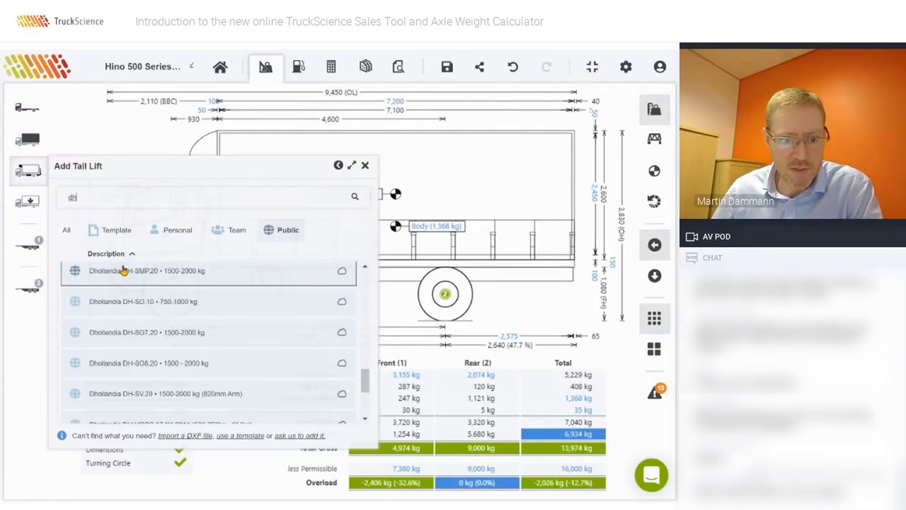
scroll(141, 276, up, 10)
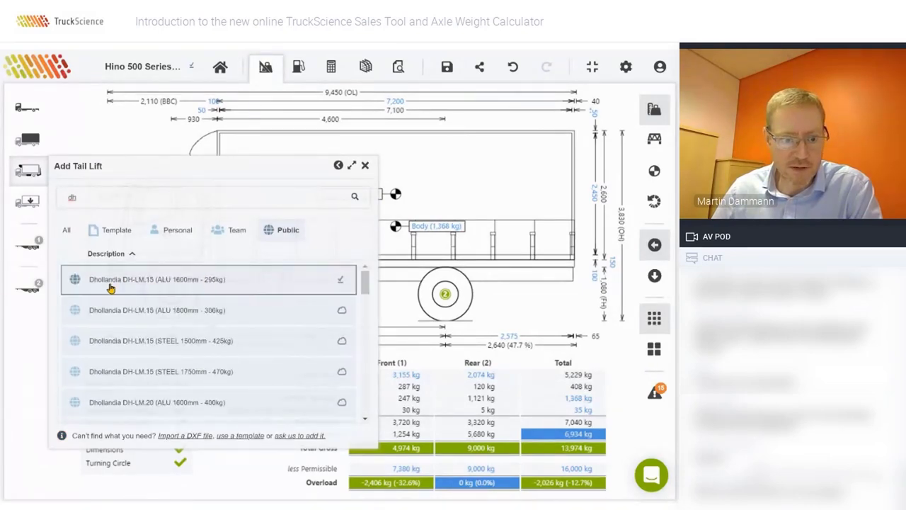
click(111, 281)
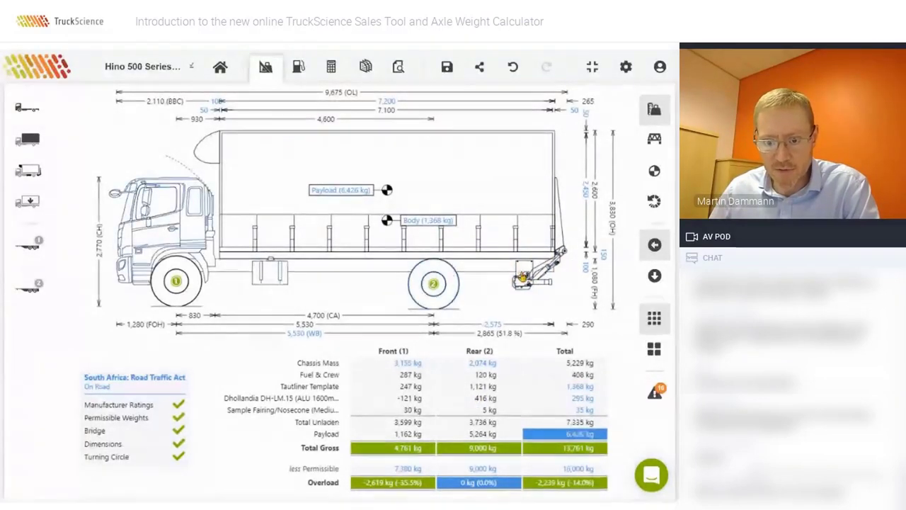
- Override the calculated simple payload with a fixed payload of 8,000 kg
click(558, 438)
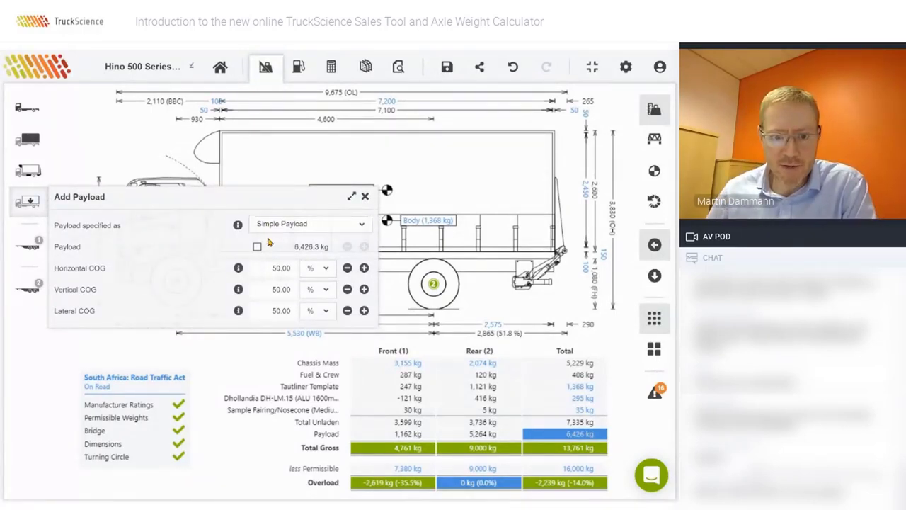
drag(295, 199, 251, 275)
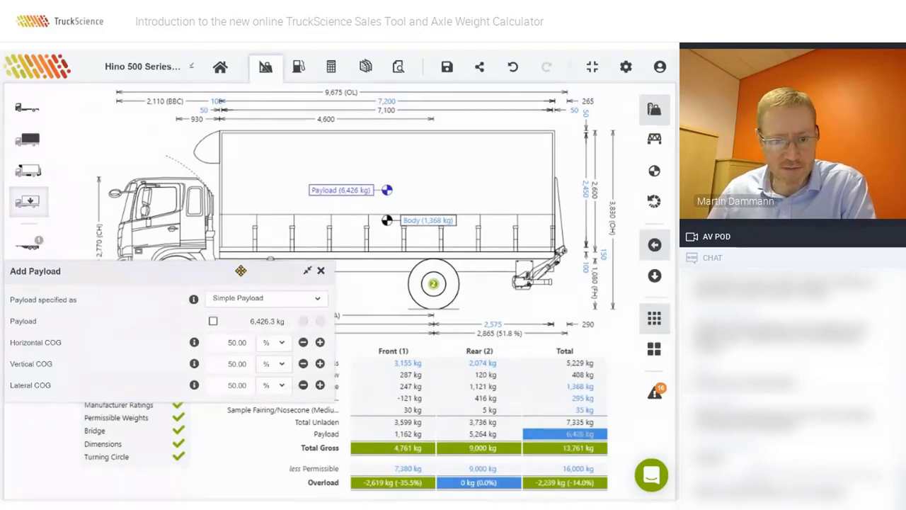
drag(241, 271, 244, 197)
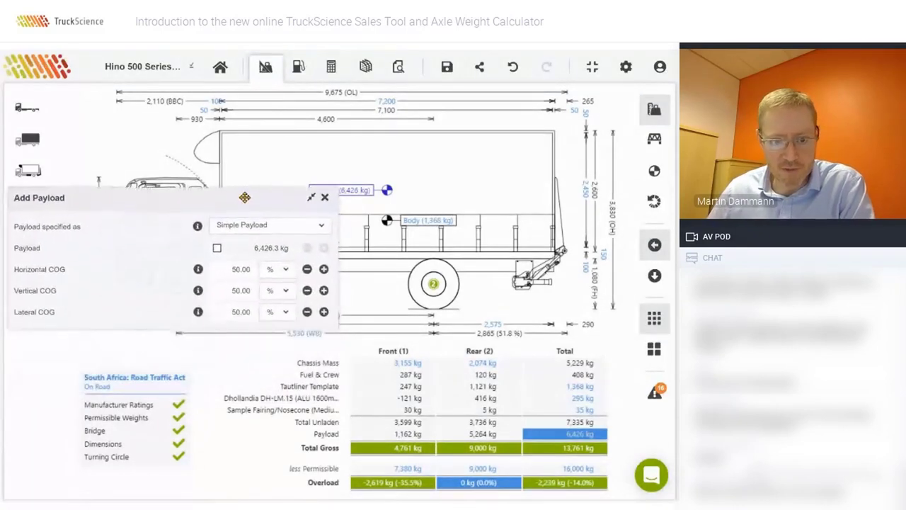
click(217, 250)
click(240, 248)
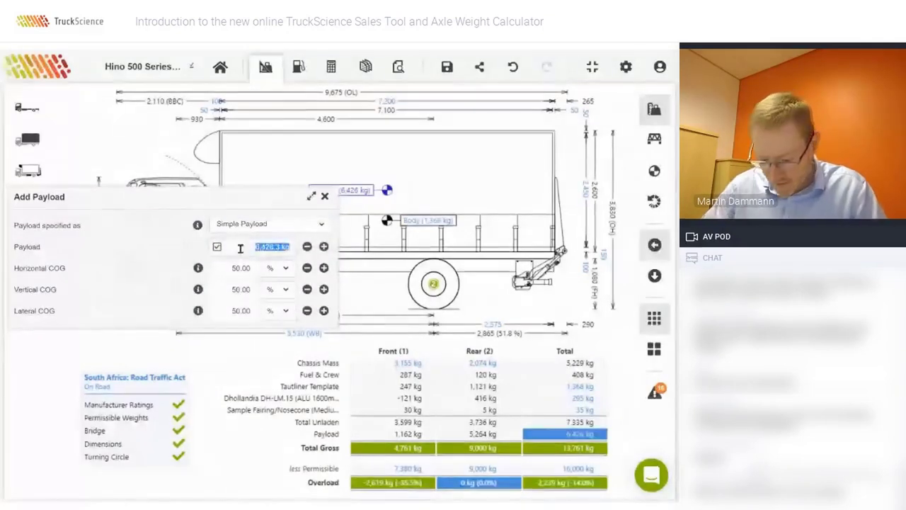
text(8000)
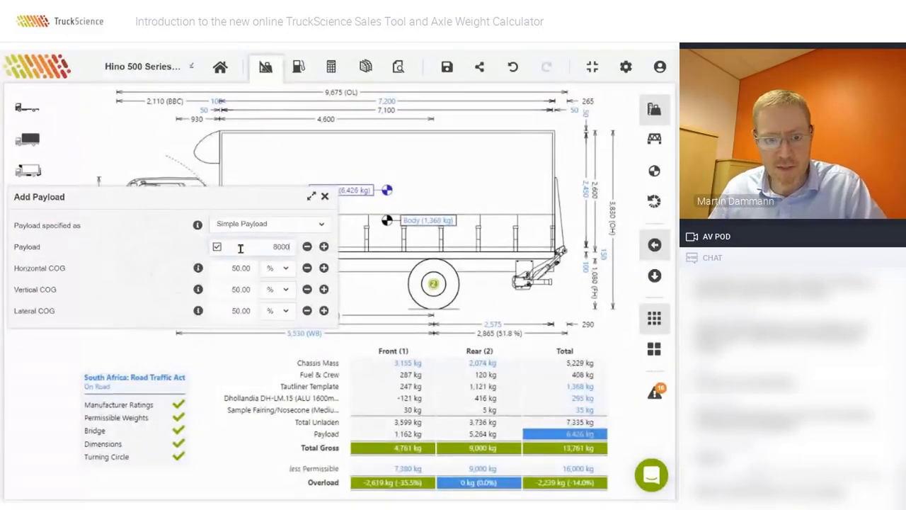
key(Return)
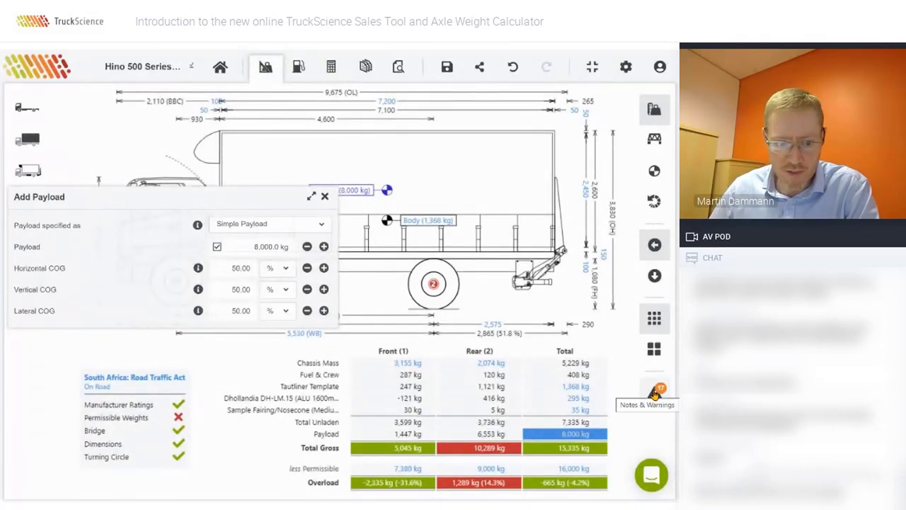
- Open the vehicle's notes and warnings, check the warnings and review the notes
click(655, 394)
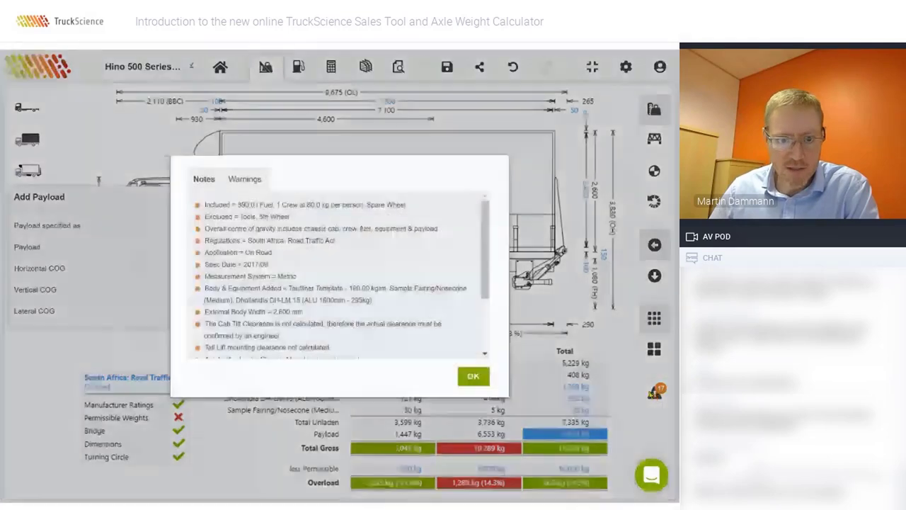
click(243, 182)
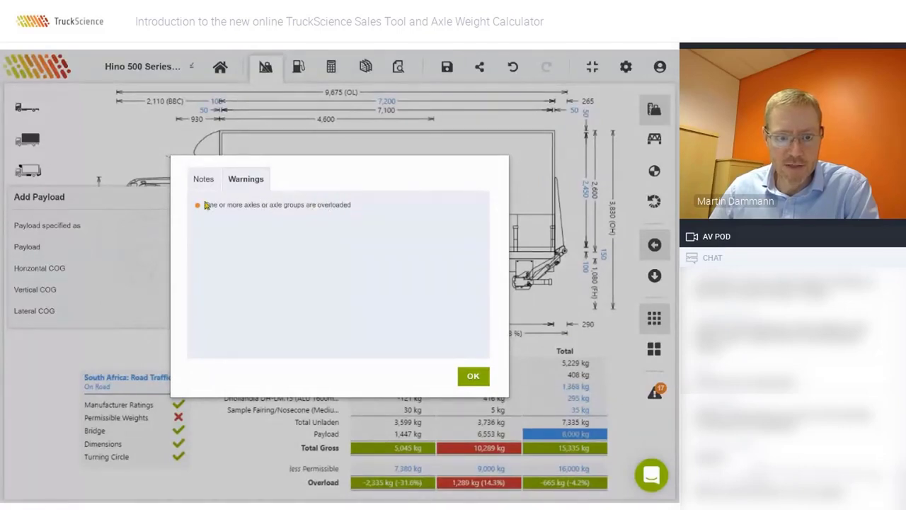
click(203, 179)
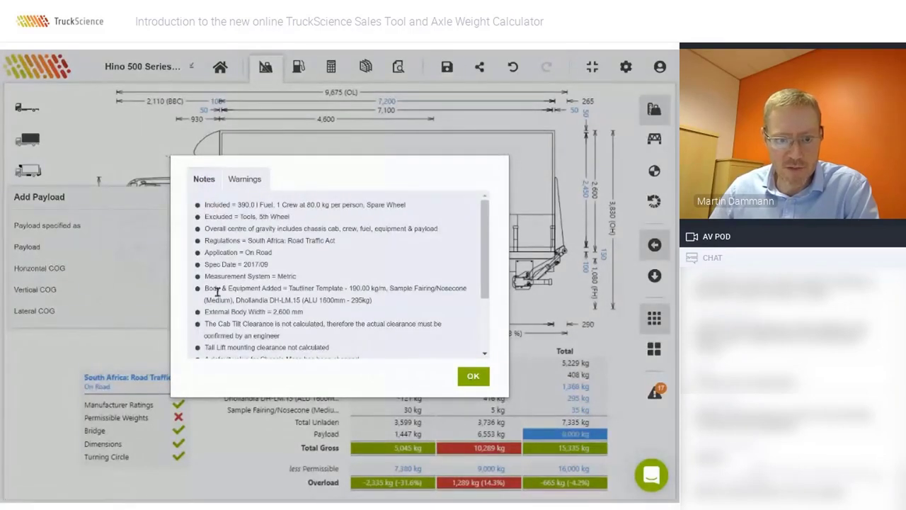
- Review the vehicle's warnings once more and close the notes and warnings
click(249, 180)
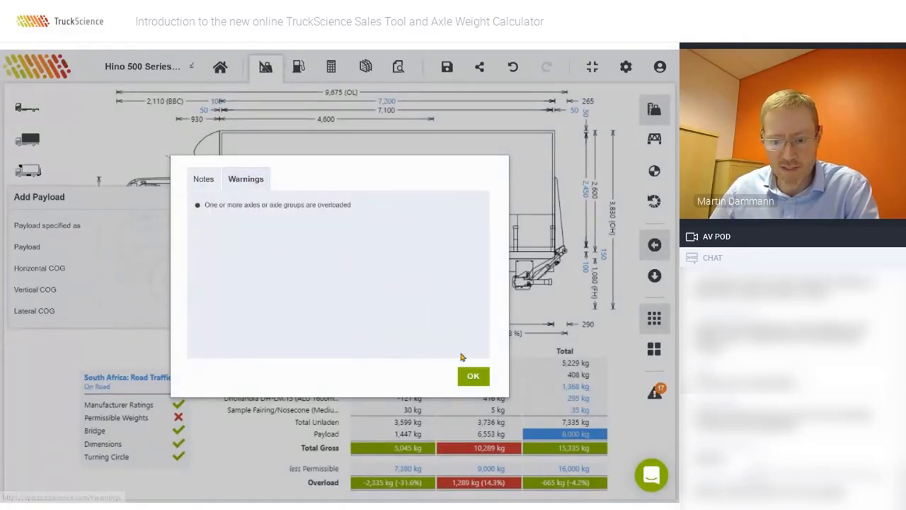
click(473, 377)
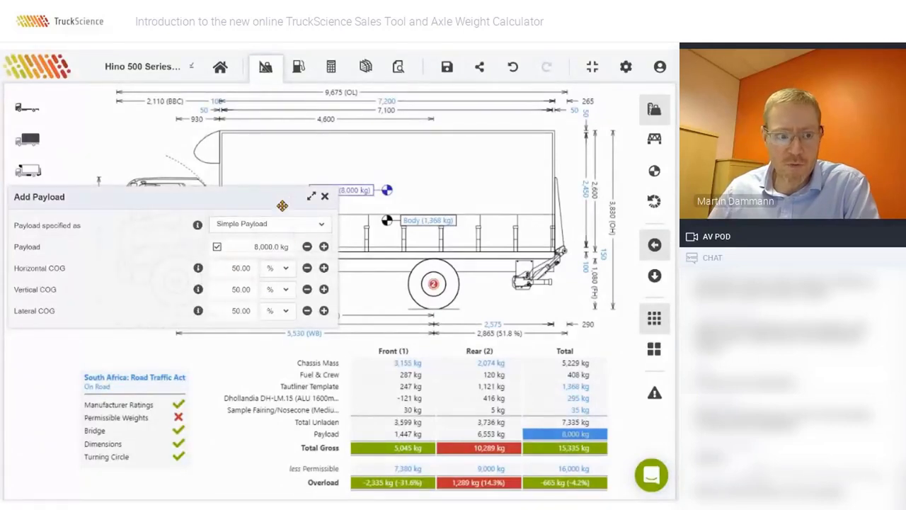
- Pop out the payload settings and reduce the simple payload's horizontal COG to 35%
mouse_move(281, 202)
mouse_down()
mouse_move(283, 226)
mouse_move(280, 199)
mouse_up()
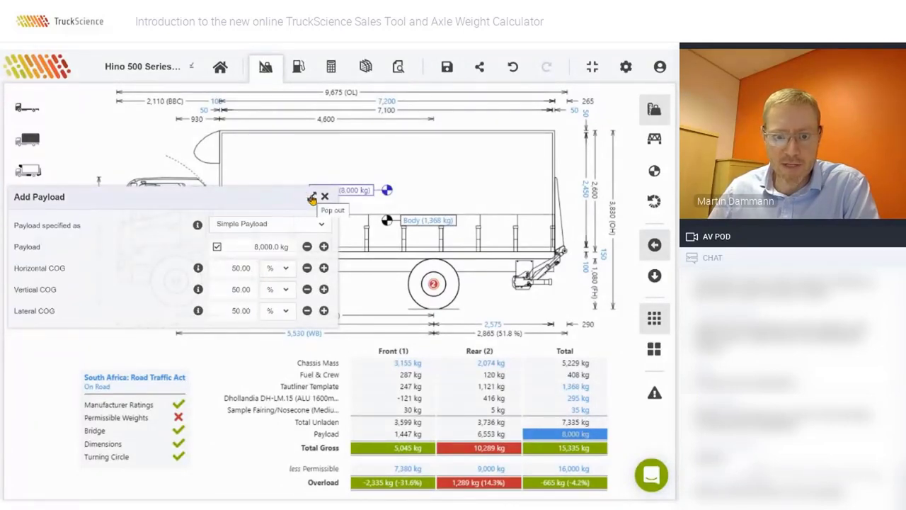
click(310, 197)
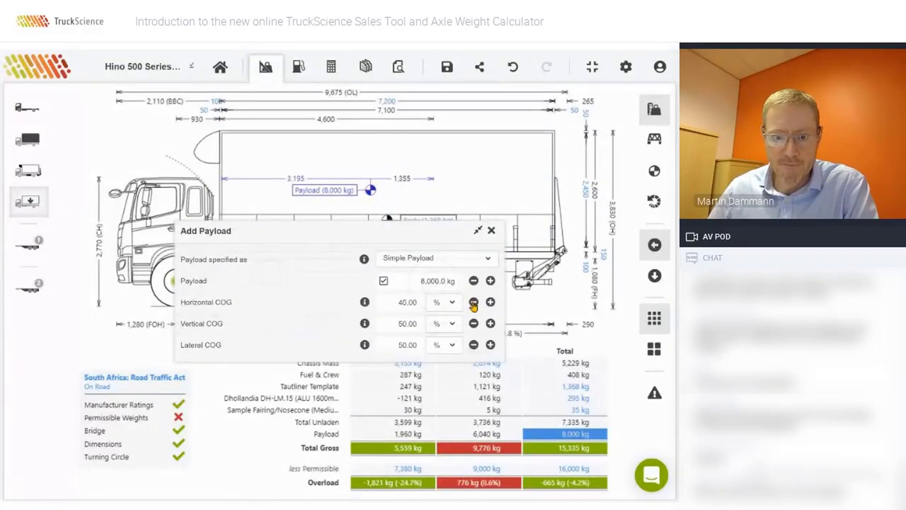
click(473, 302)
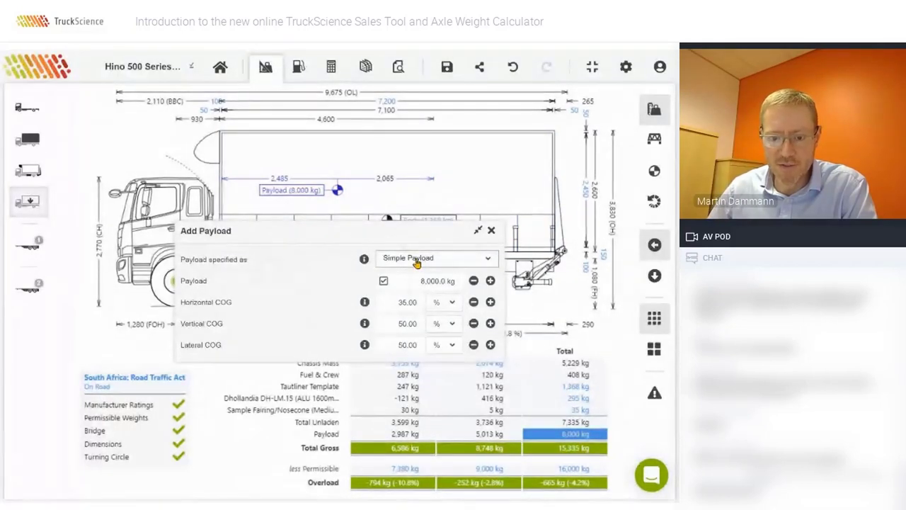
- Specify the payload as Detailed Payload, browse the template, public and personal sources, and add the personal "8000kg load"
click(416, 261)
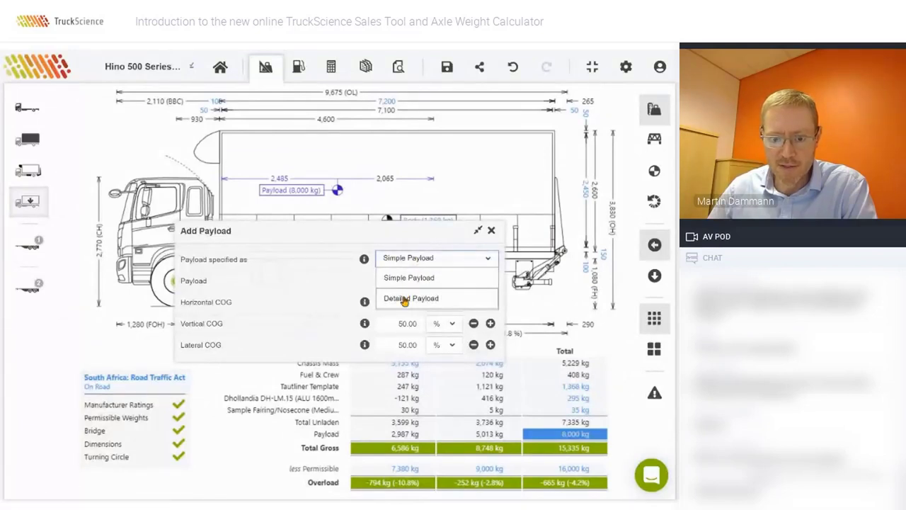
click(402, 298)
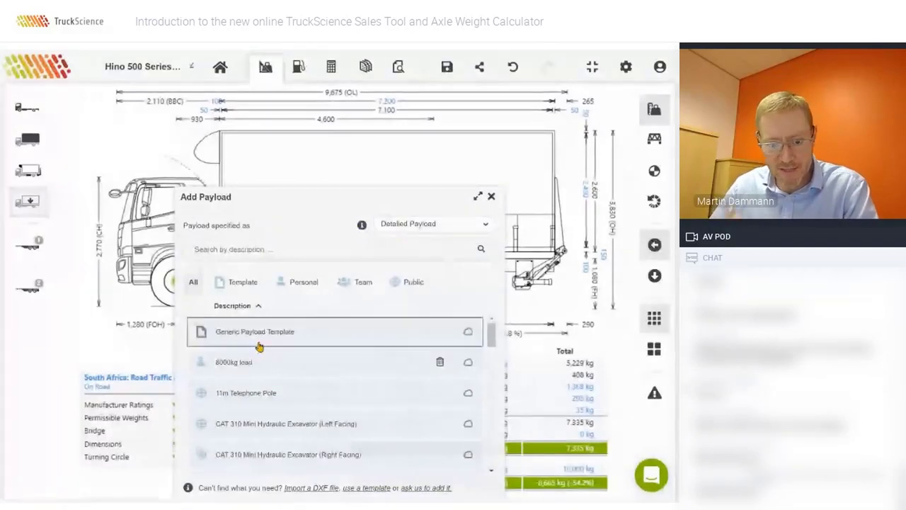
click(242, 287)
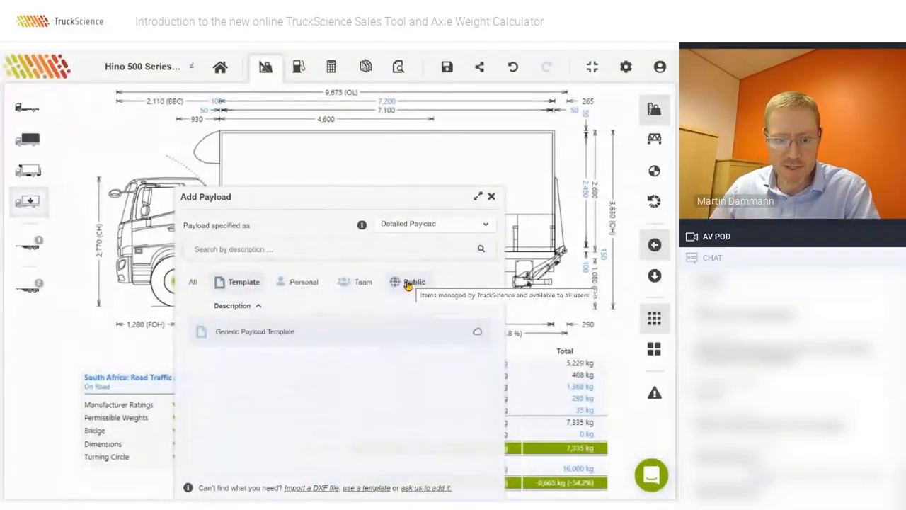
click(408, 284)
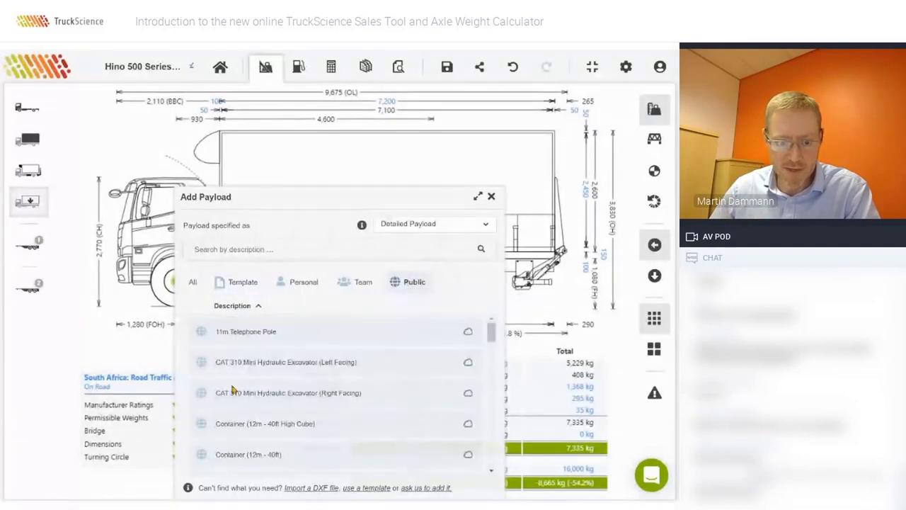
click(297, 283)
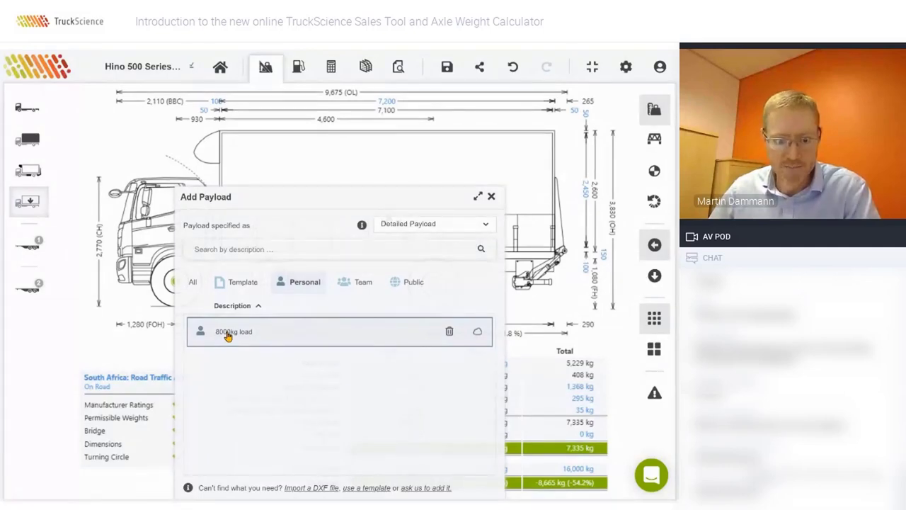
click(226, 333)
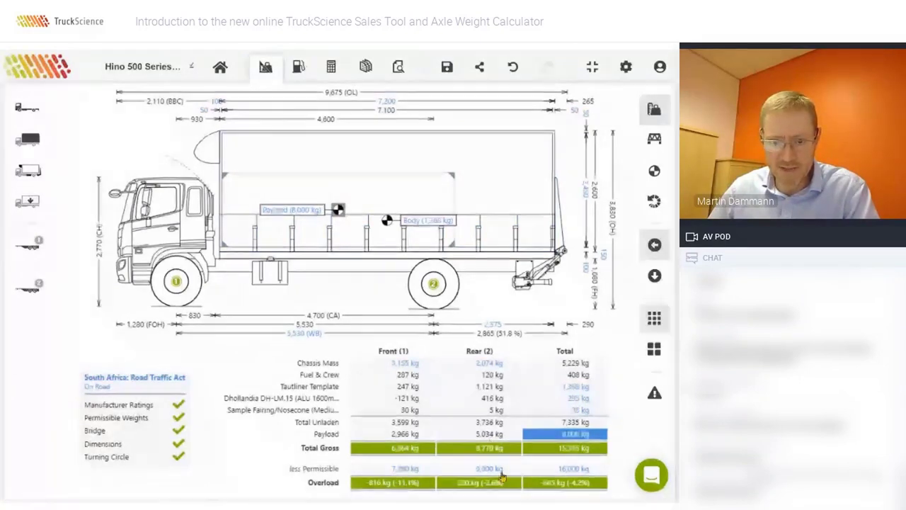
- Slide the 8000kg load towards the rear of the body in the side view, and return it to the front
drag(301, 184, 346, 186)
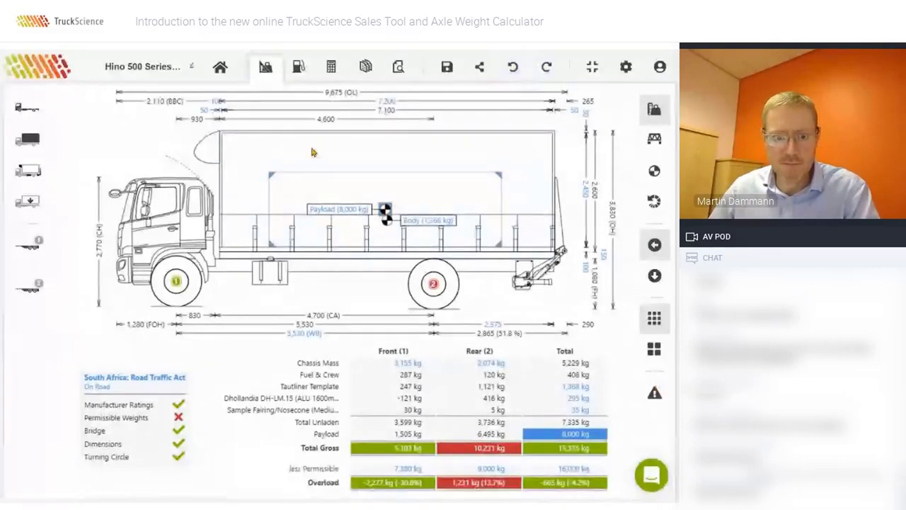
click(240, 199)
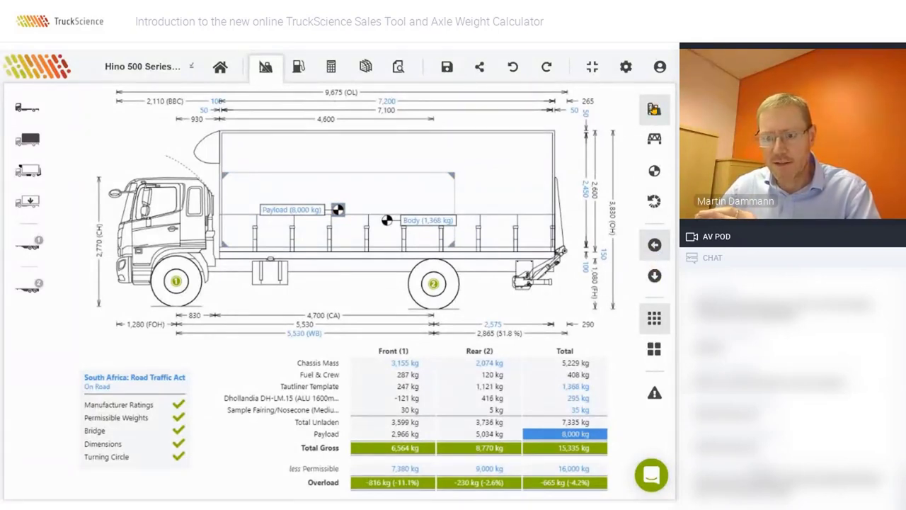
- Switch to the top view, shift the load 10 mm back from the front of the body, and return to the side view
click(655, 245)
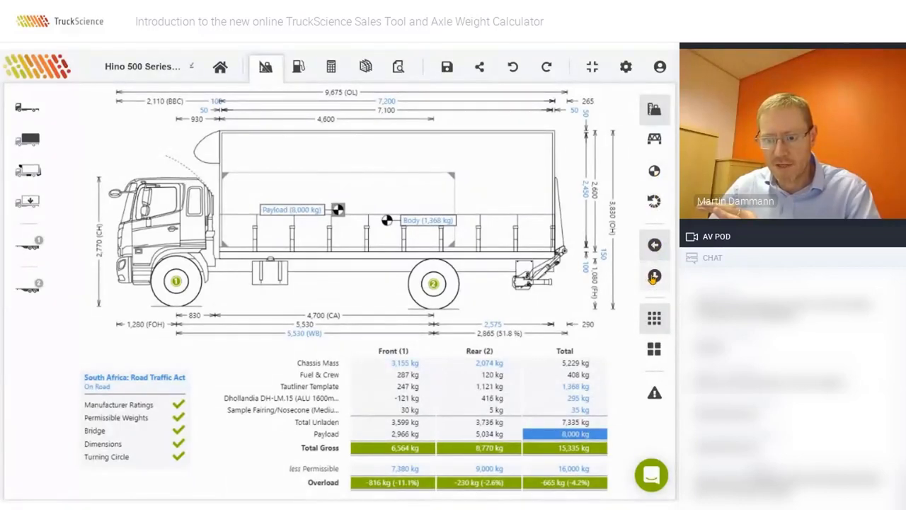
click(654, 276)
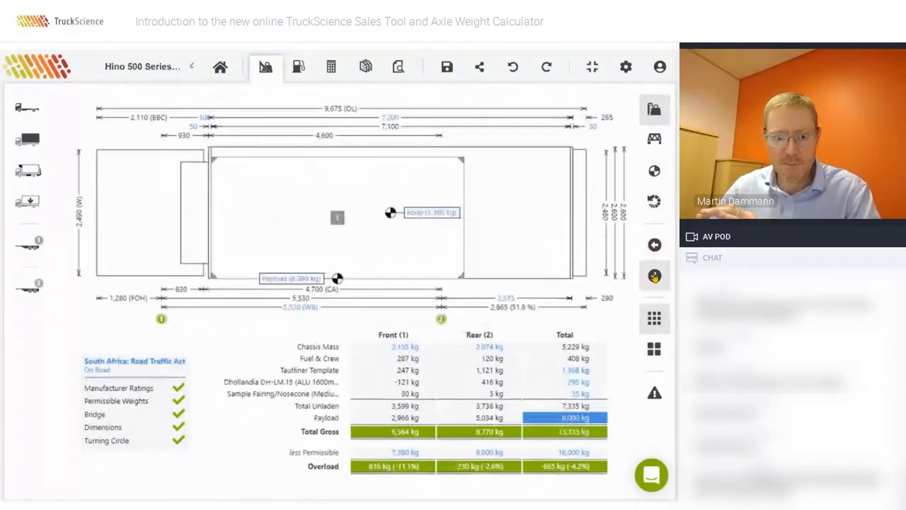
click(287, 206)
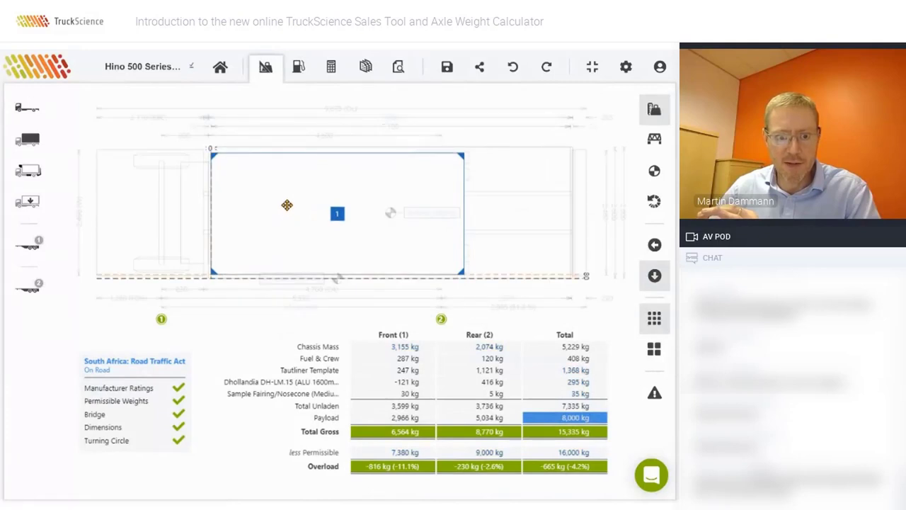
mouse_move(286, 205)
mouse_down()
mouse_move(287, 196)
mouse_move(288, 208)
mouse_up()
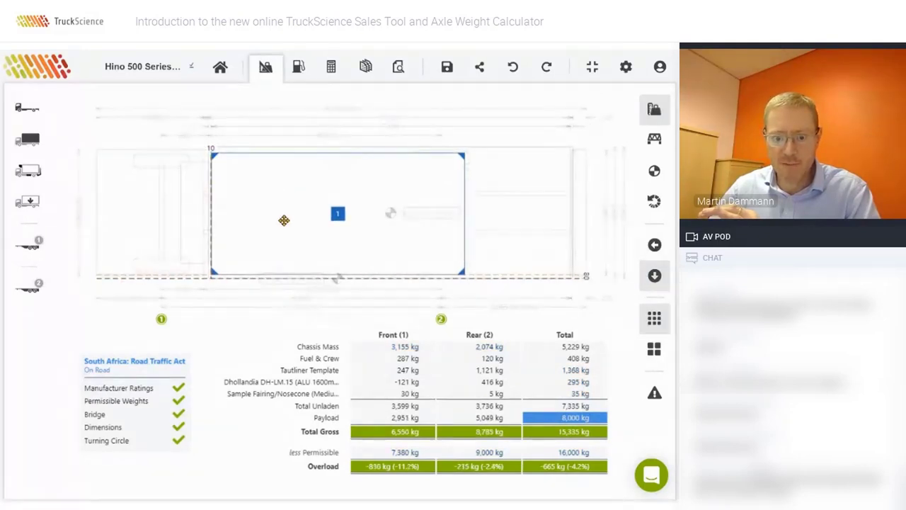
click(652, 245)
click(653, 245)
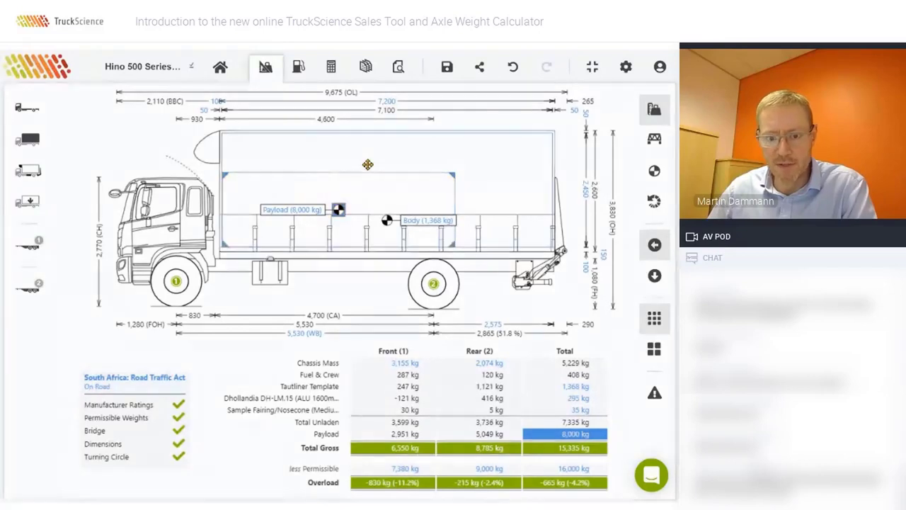
- Change the payload specification back to Simple Payload and set its horizontal COG to 50%
double_click(277, 186)
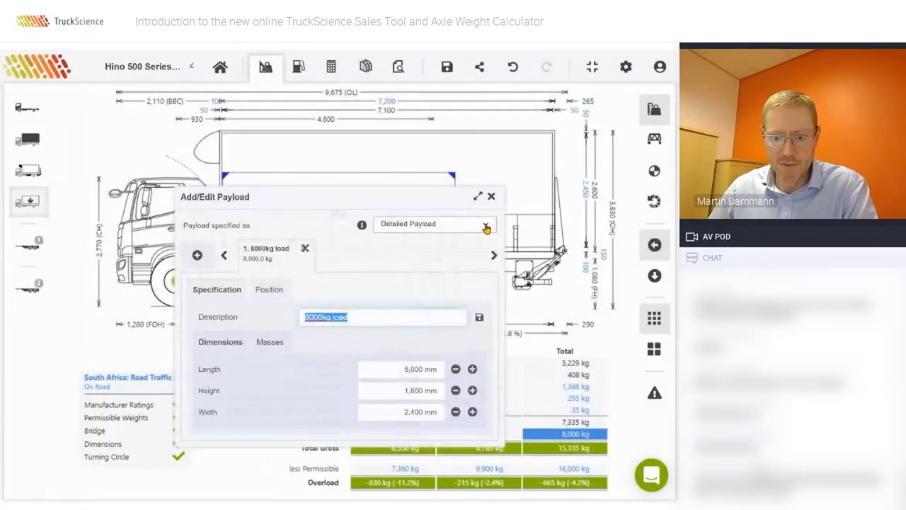
click(487, 227)
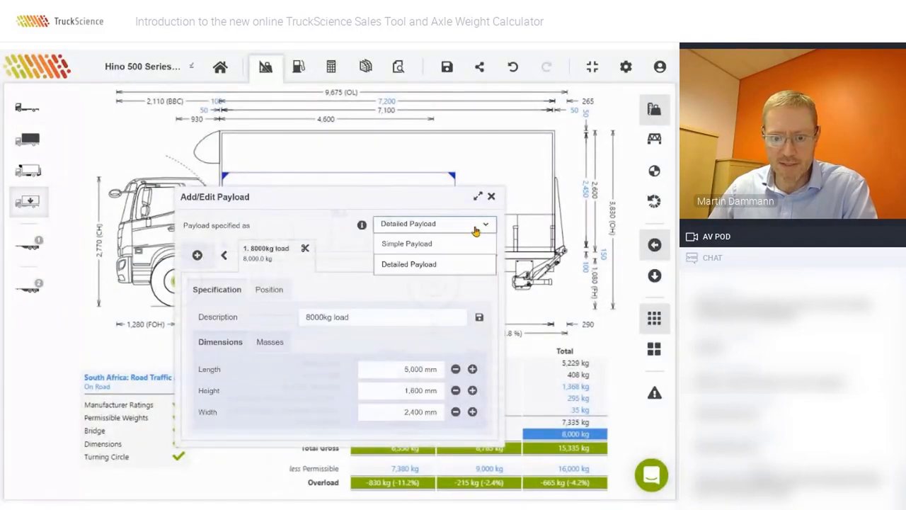
click(398, 245)
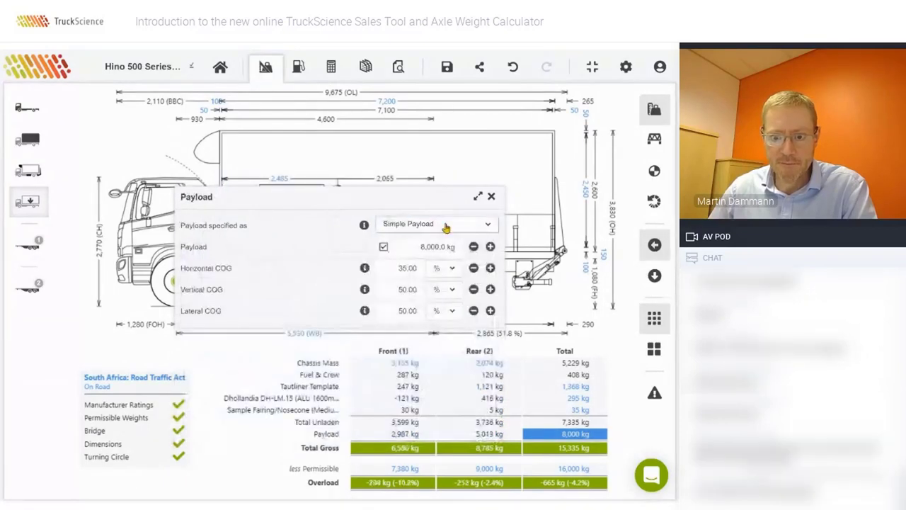
click(397, 268)
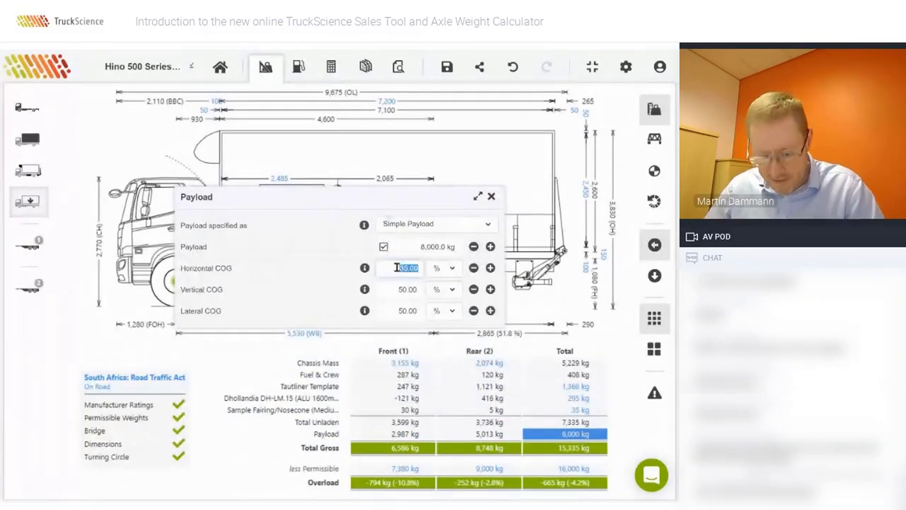
text(50)
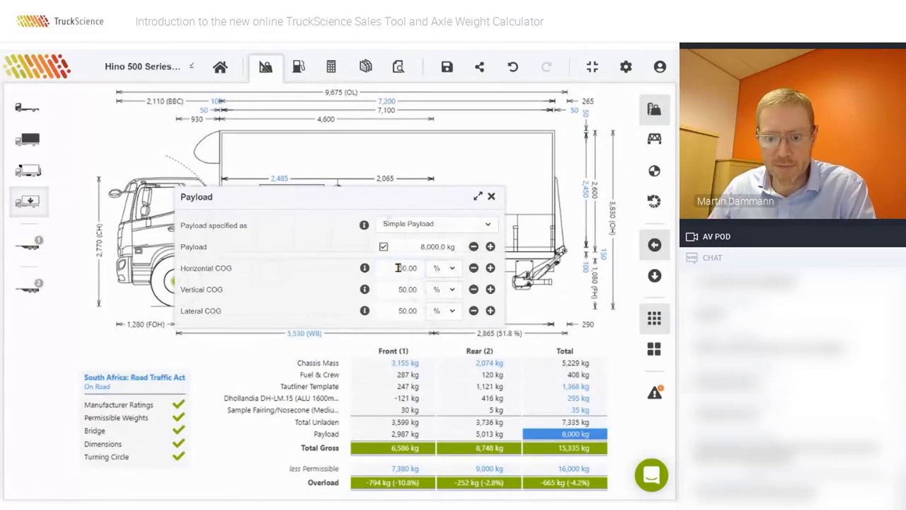
click(492, 196)
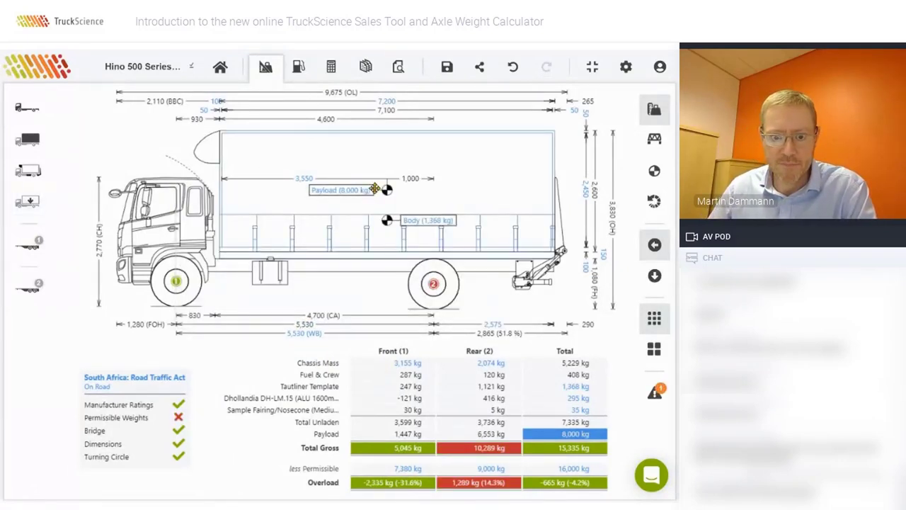
- Remove the fixed payload override so the simple payload is calculated automatically, and close the payload settings
click(344, 192)
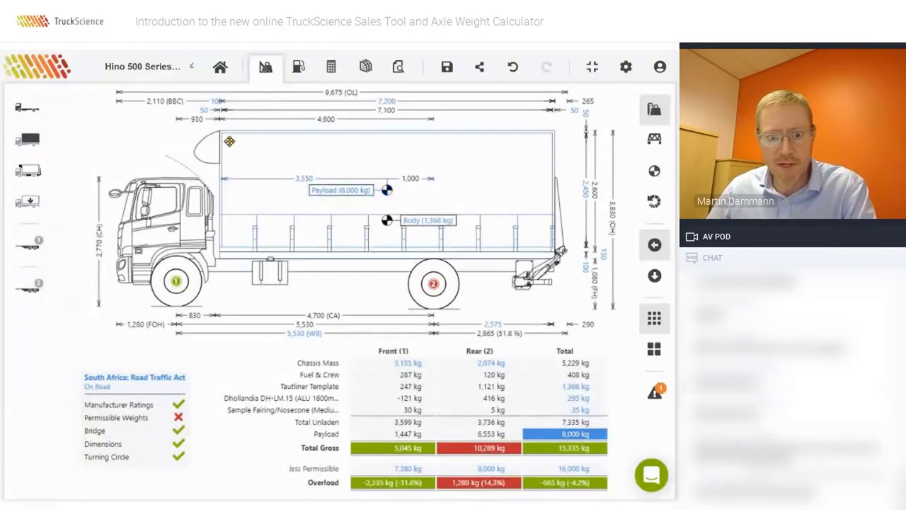
click(337, 194)
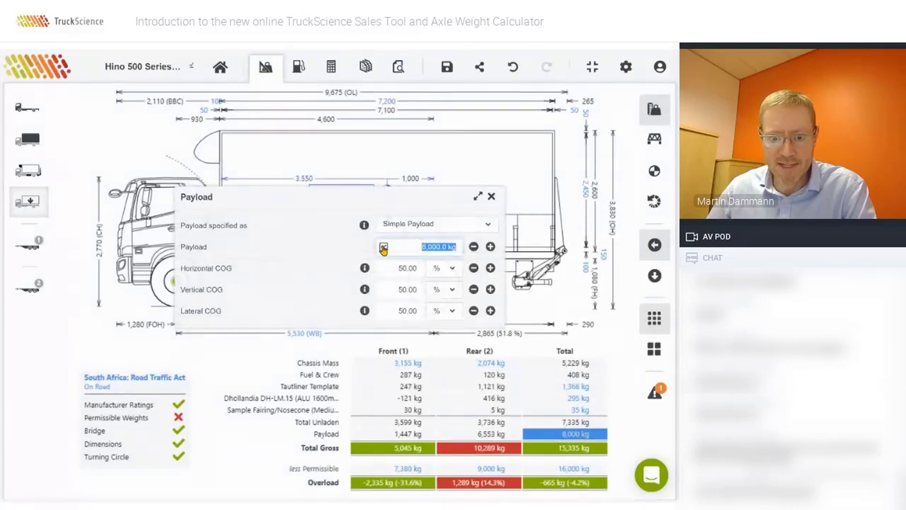
click(383, 247)
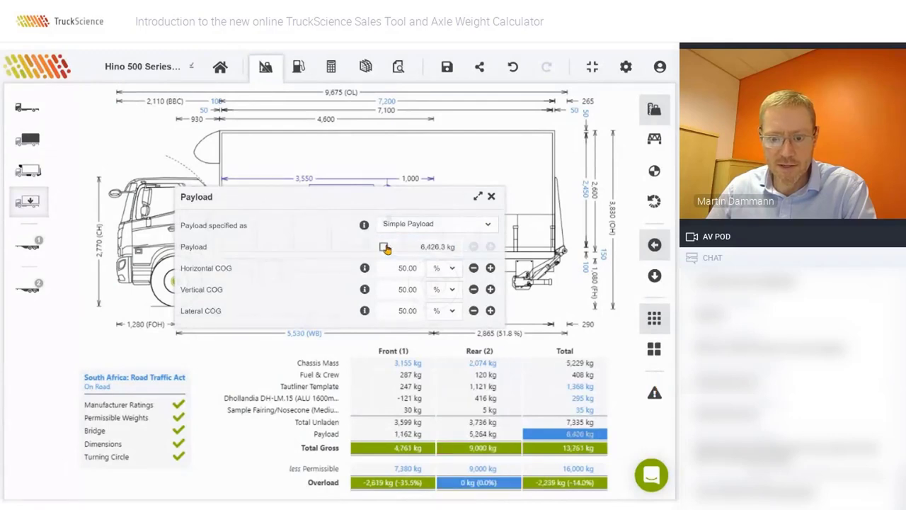
click(492, 196)
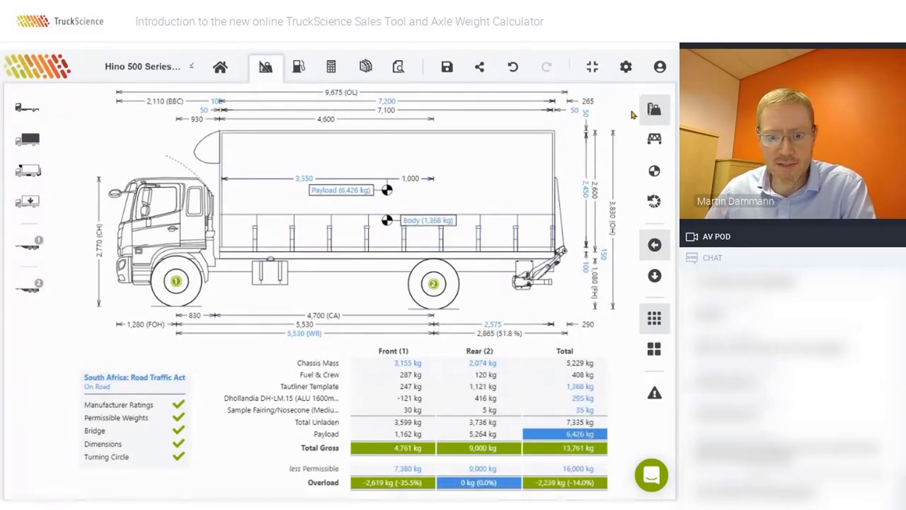
- Show the Fuel & Crew breakdown of the overview and review the masses per axle
click(649, 111)
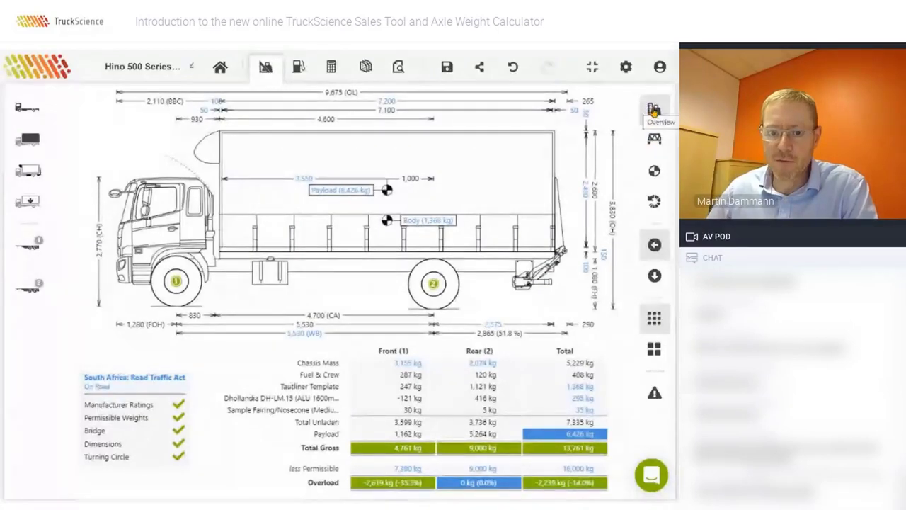
click(654, 111)
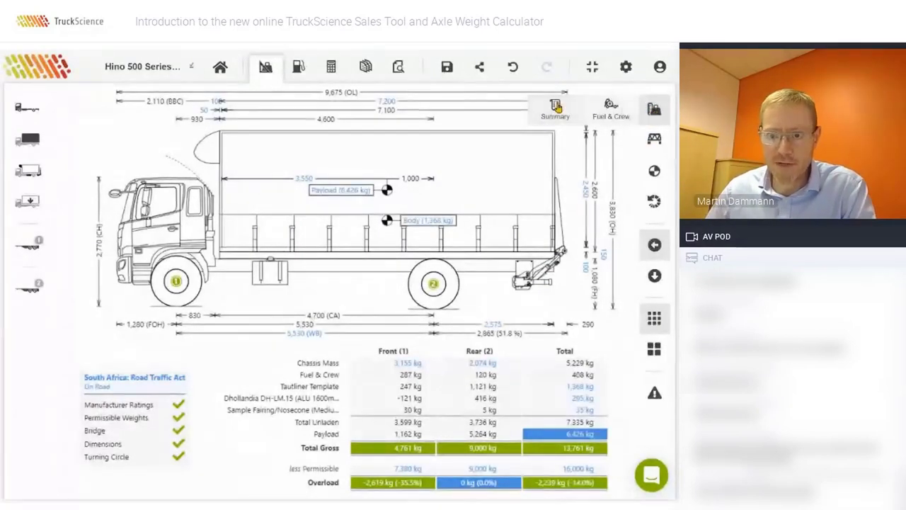
click(608, 110)
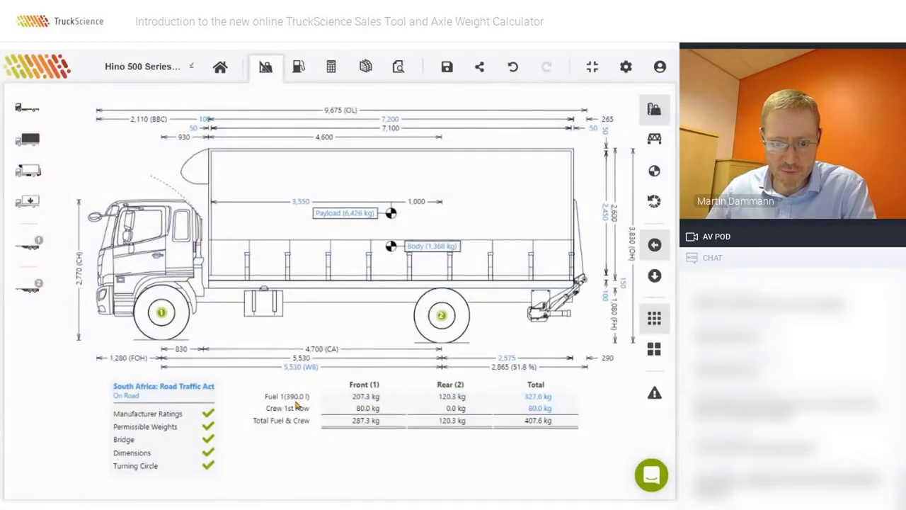
- View the bridge calculation between axles 1 and 2, and bring up the centre of gravity summary
click(654, 141)
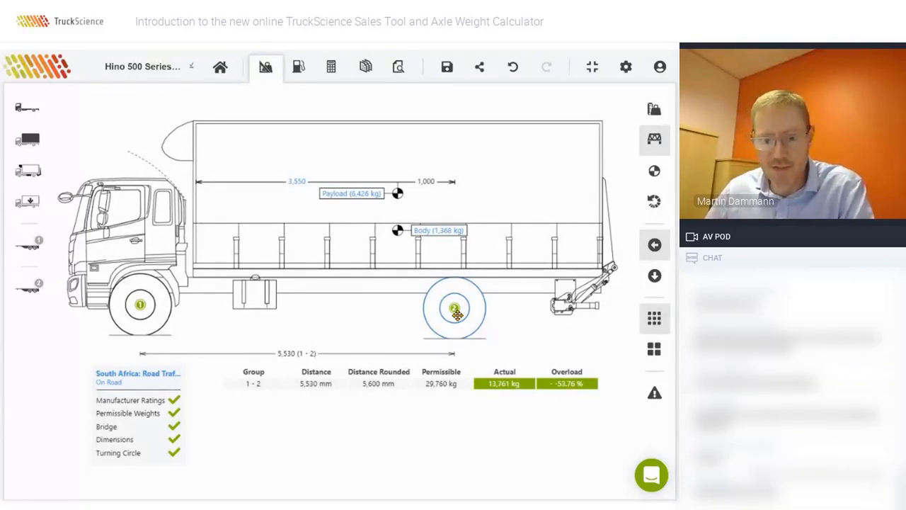
click(654, 172)
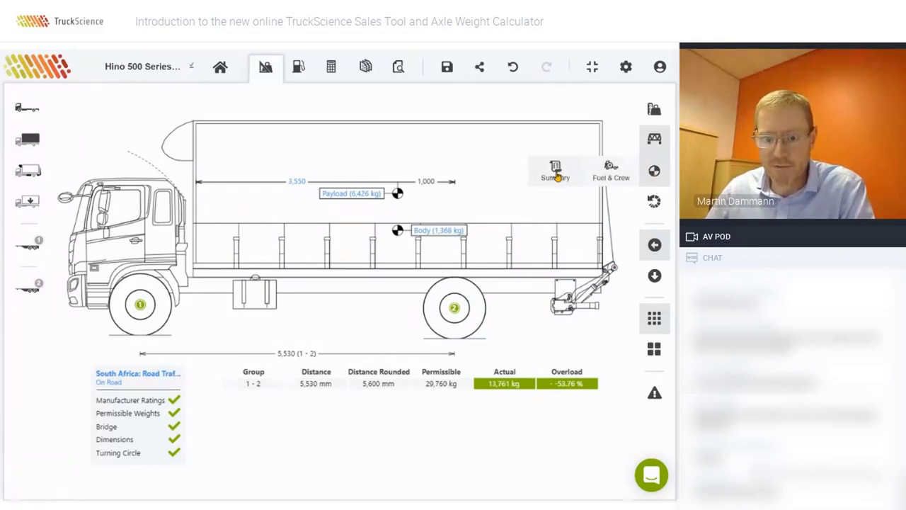
click(555, 174)
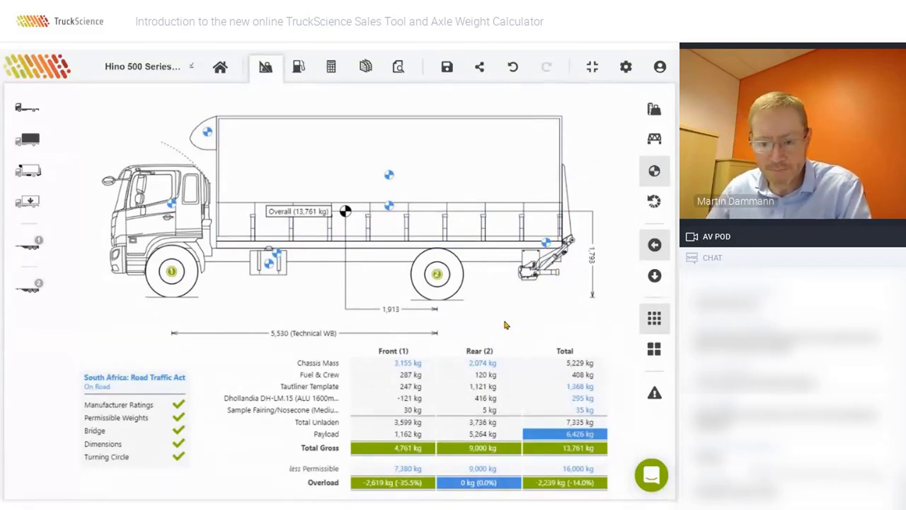
- View the turning circle drawing for the smallest turning circle and for the regulation turning circle
click(653, 202)
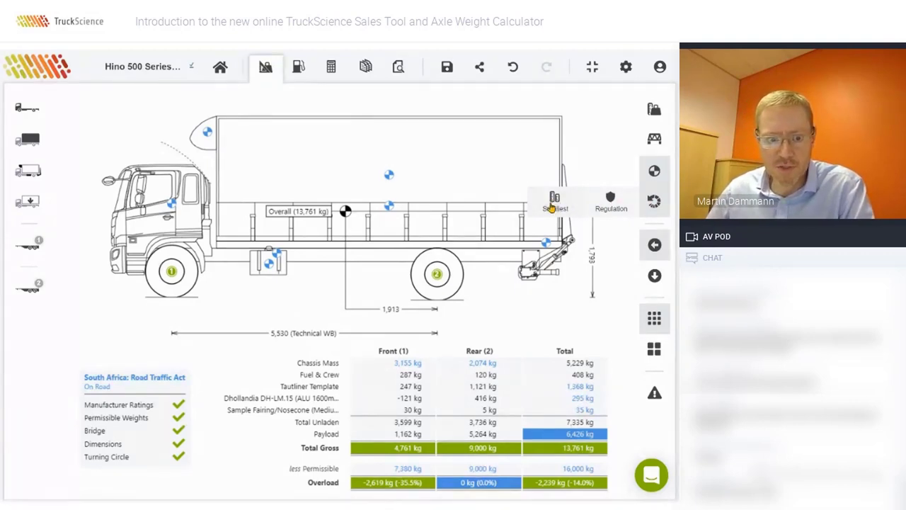
click(552, 207)
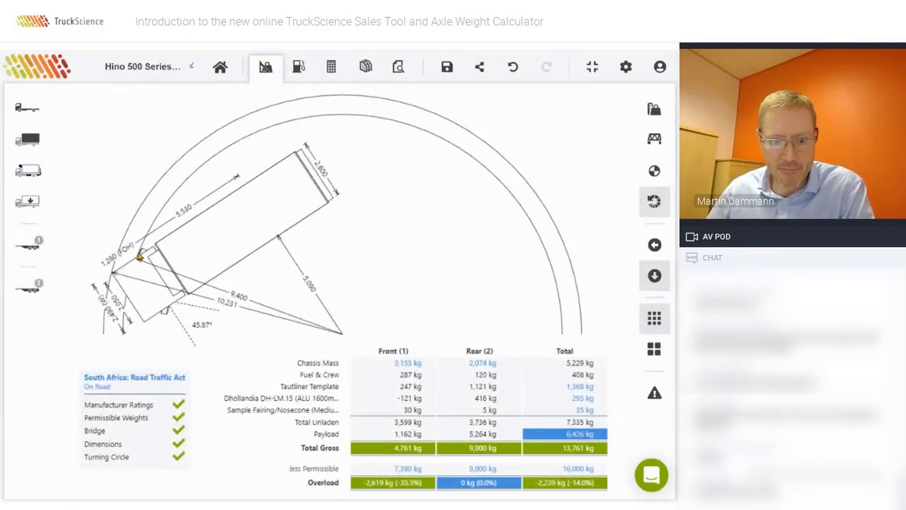
click(654, 204)
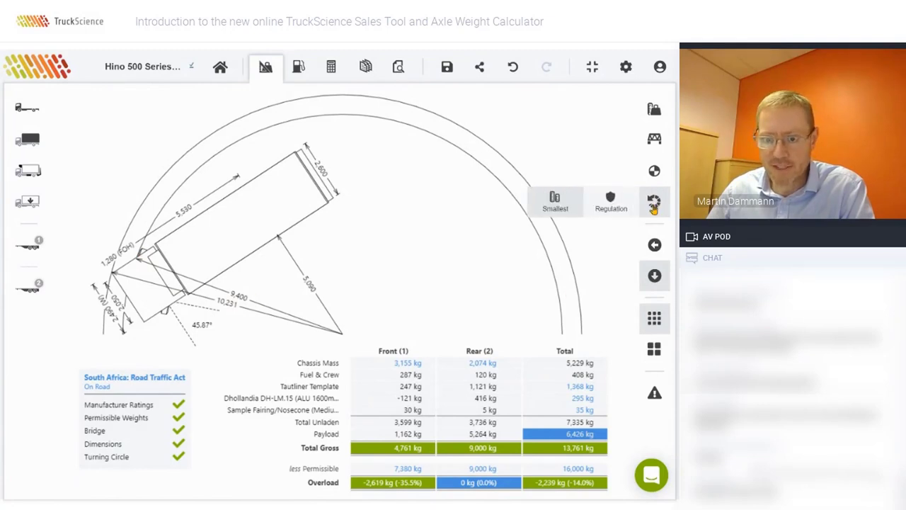
click(615, 207)
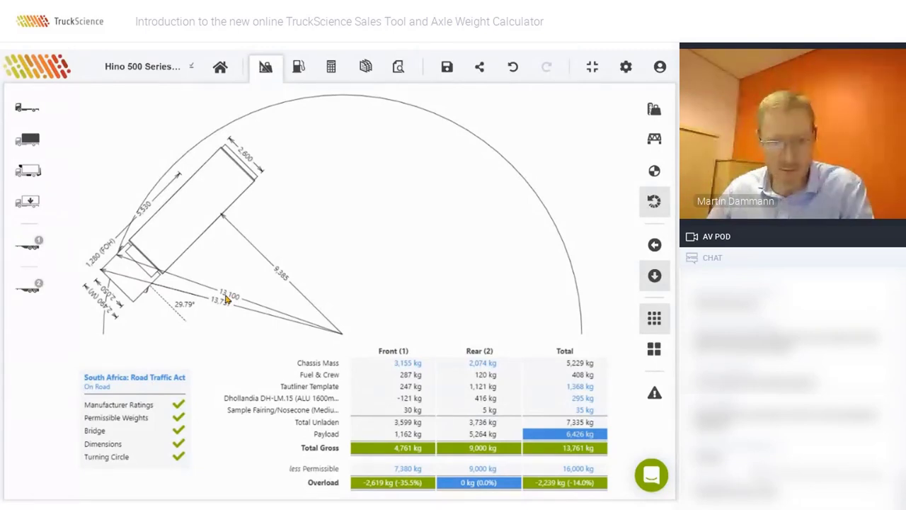
- Return to the dimensioned side view of the truck, look at its top view, and restore the side view
click(654, 247)
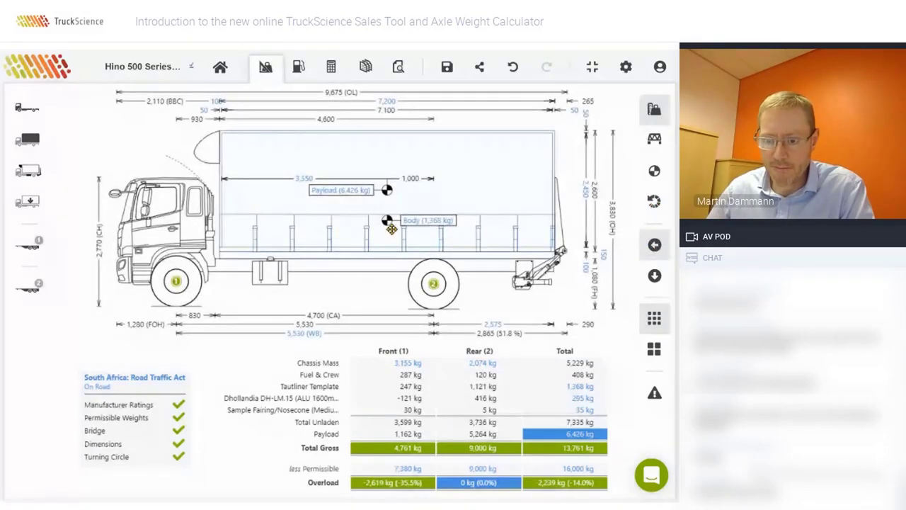
click(654, 275)
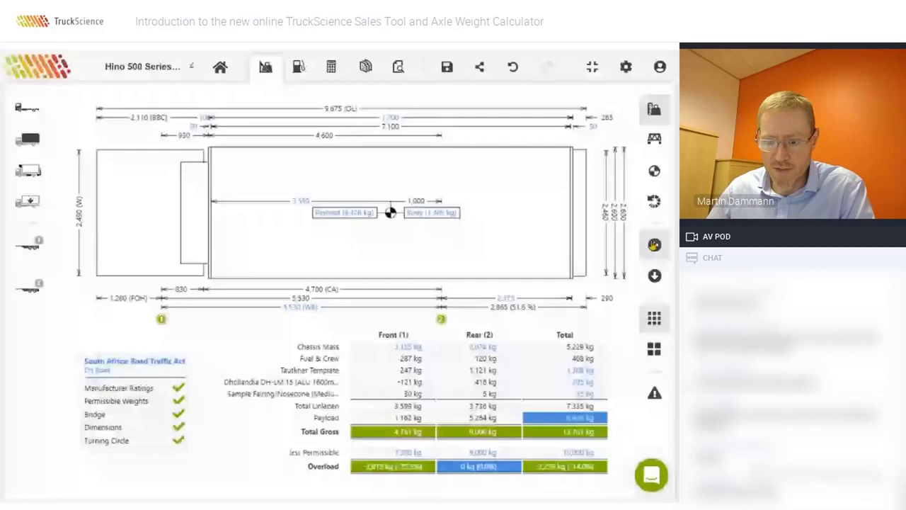
click(654, 244)
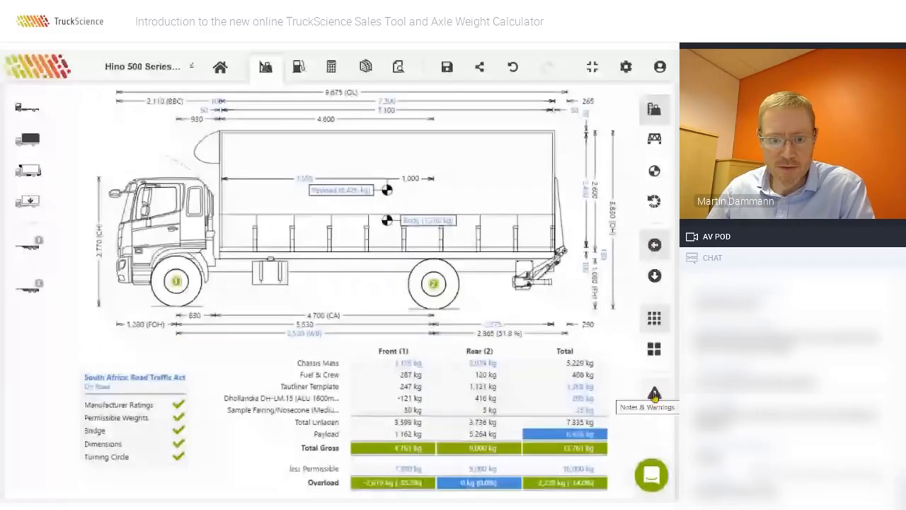
- Read through the calculation's notes and warnings, and close them
click(654, 395)
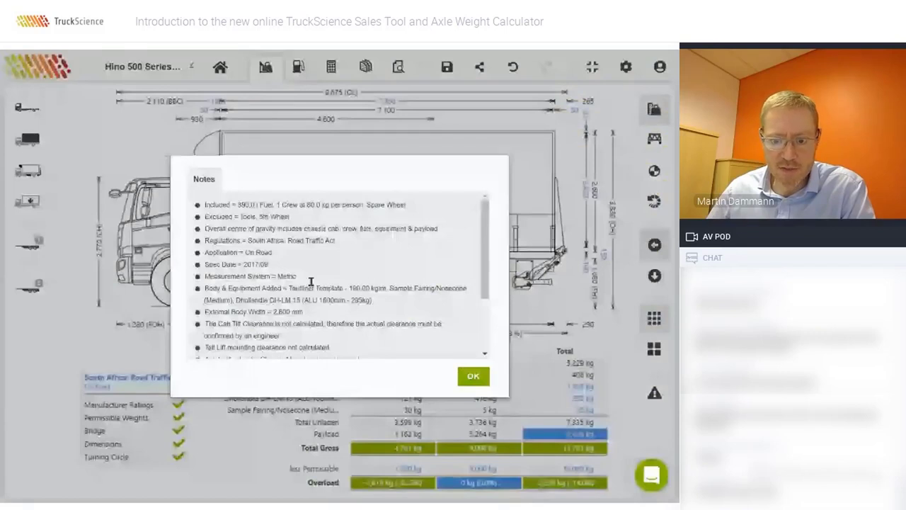
drag(486, 234, 487, 259)
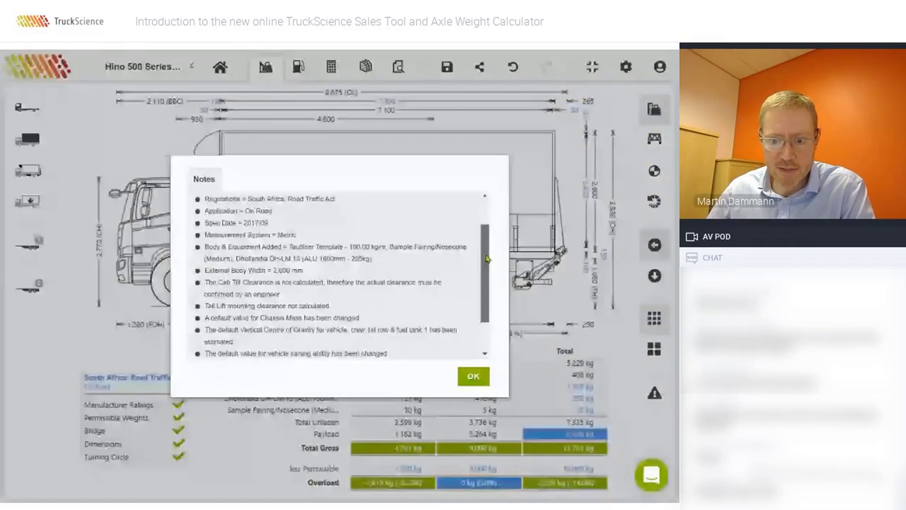
scroll(487, 260, up, 3)
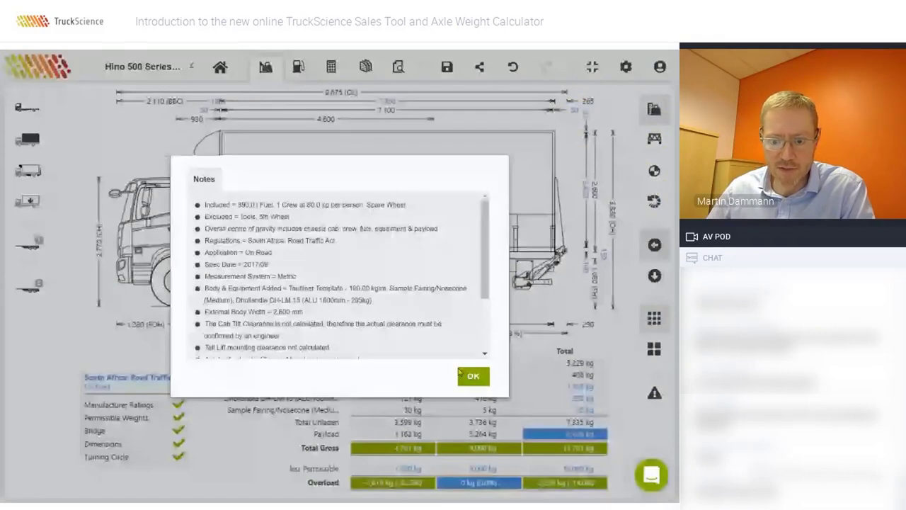
click(471, 376)
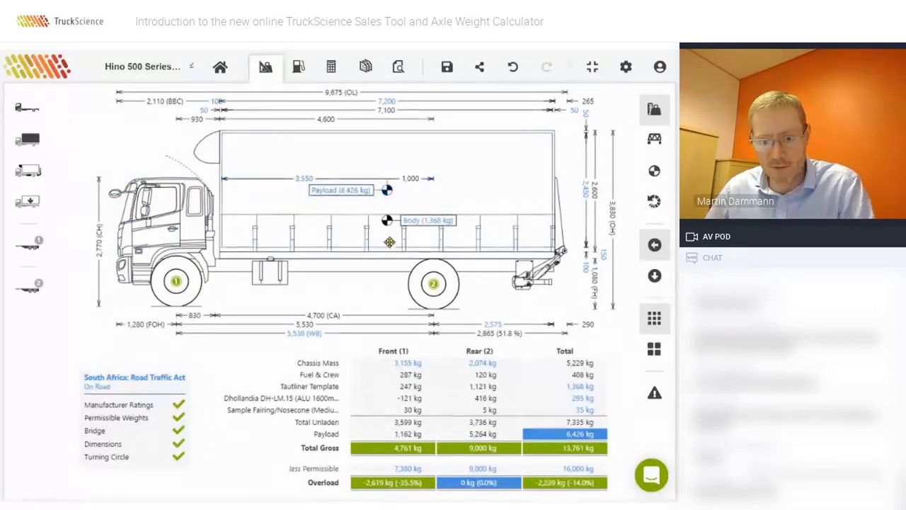
- Override the simple payload with 8,000 kg and close the payload settings
click(348, 196)
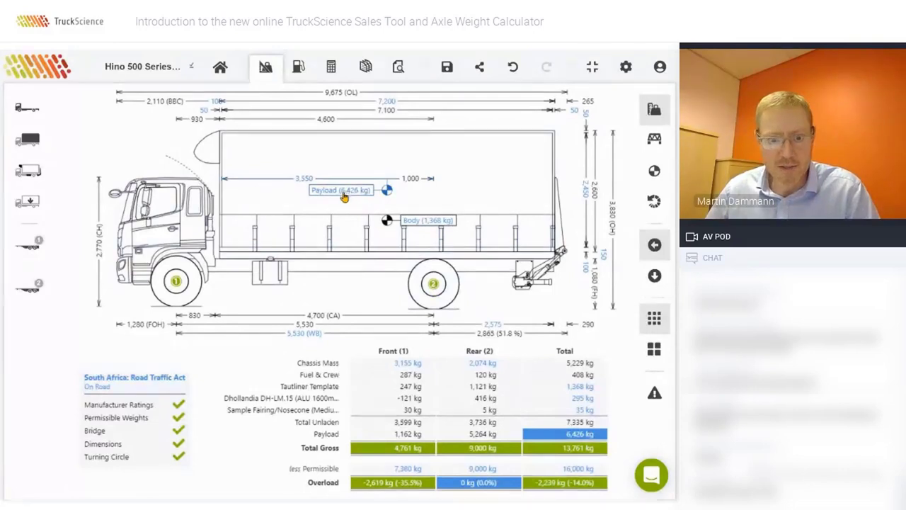
click(405, 247)
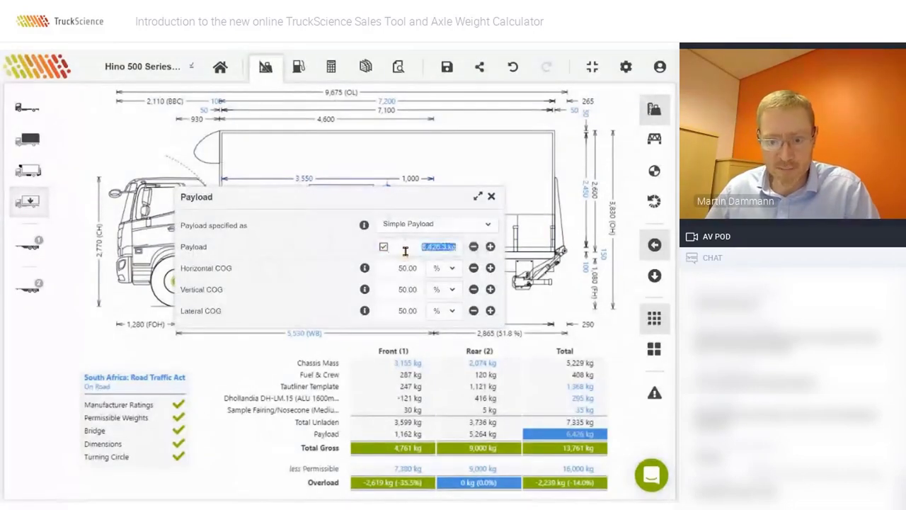
text(8,000)
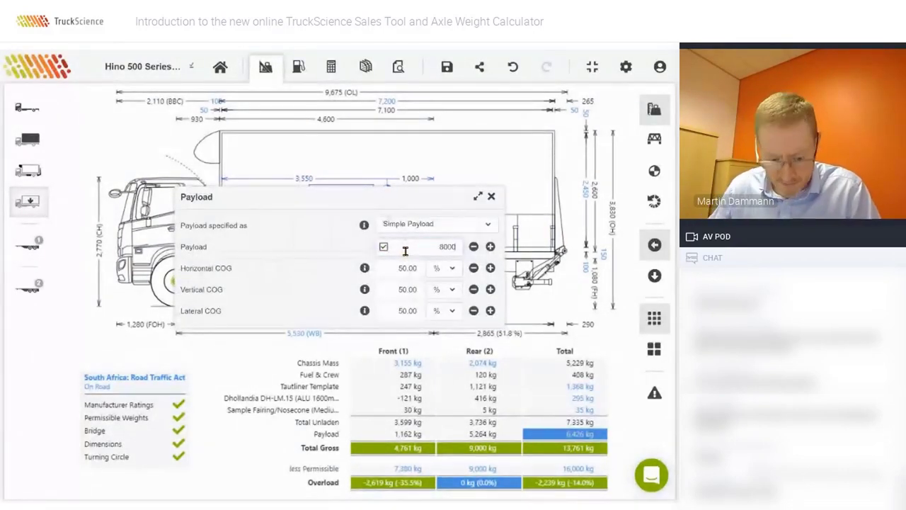
key(Return)
click(491, 196)
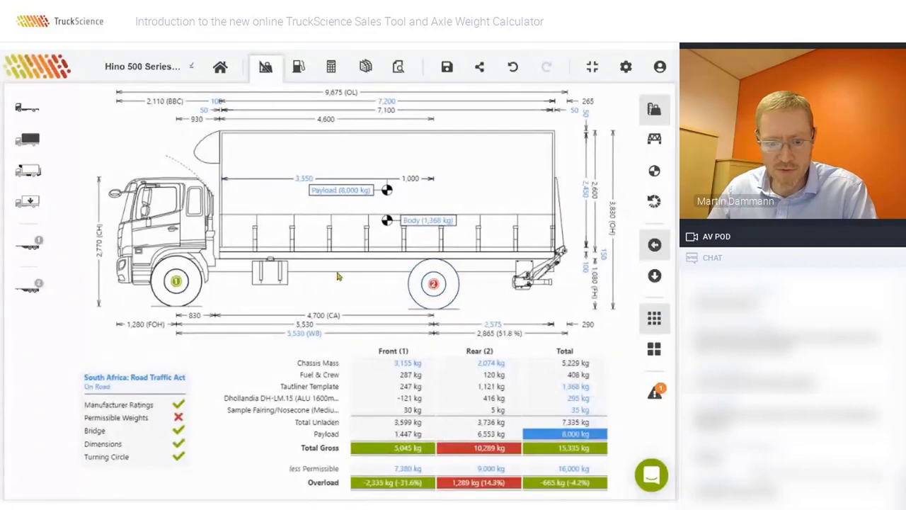
- Try overriding the chassis wheelbase, increasing it up to 6,130 mm, and remove the override again
click(297, 334)
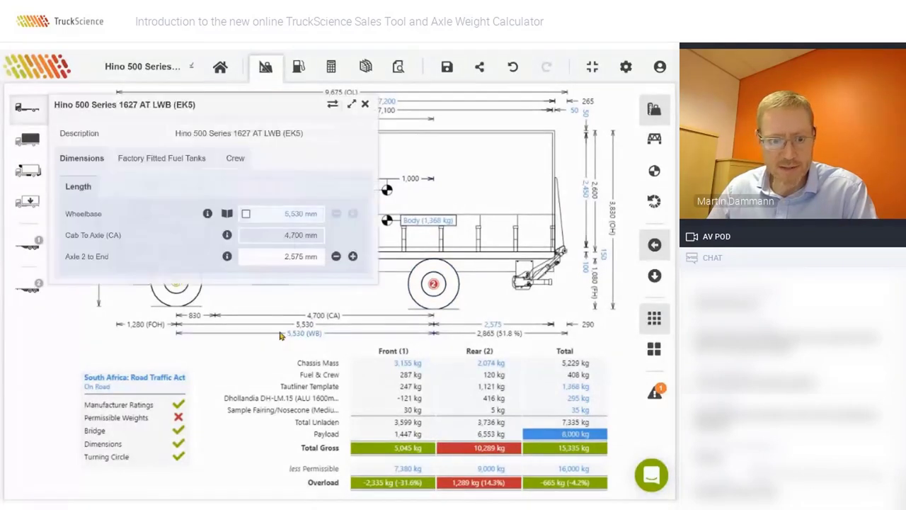
click(246, 214)
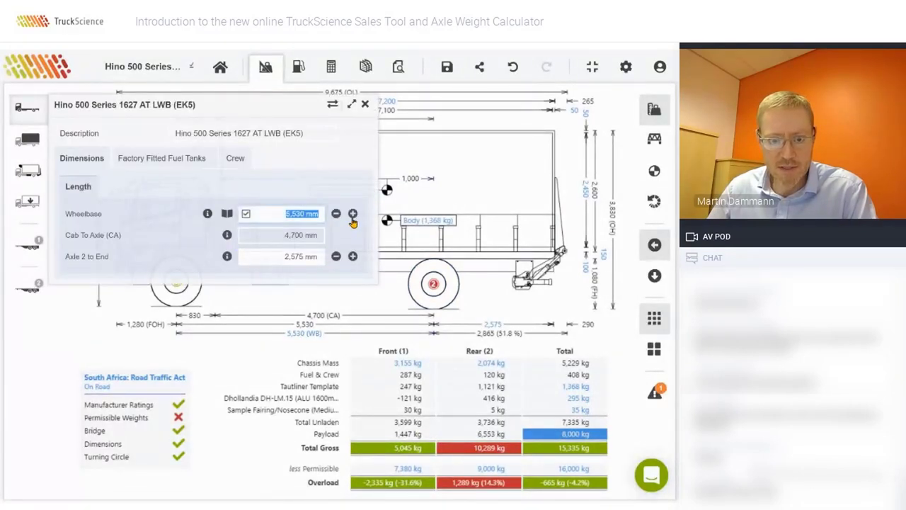
click(353, 215)
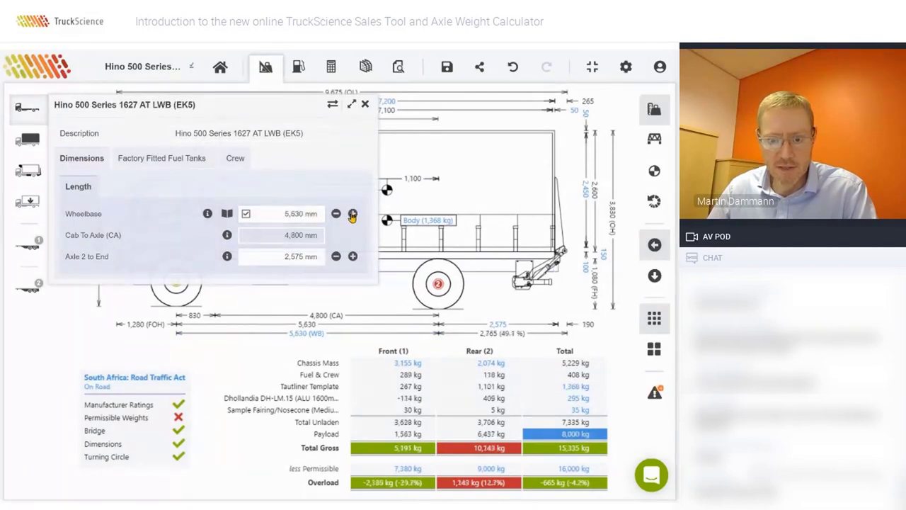
click(353, 214)
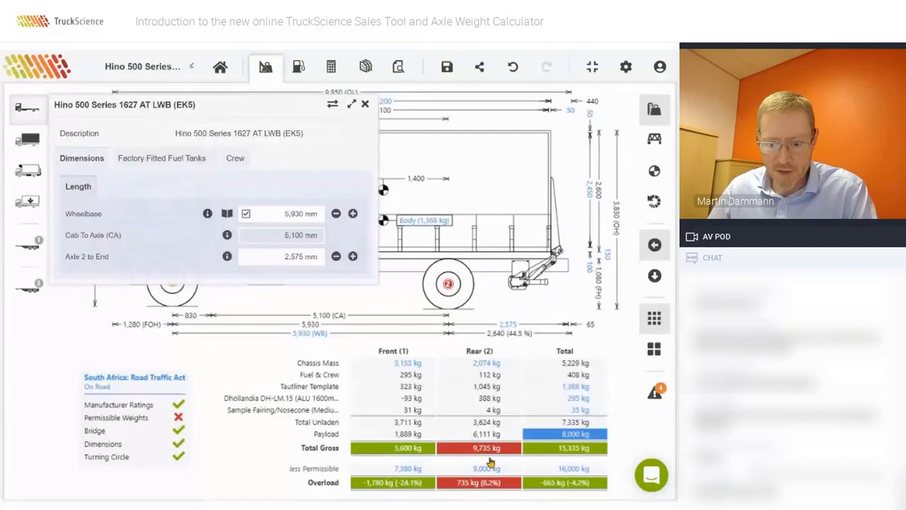
click(353, 214)
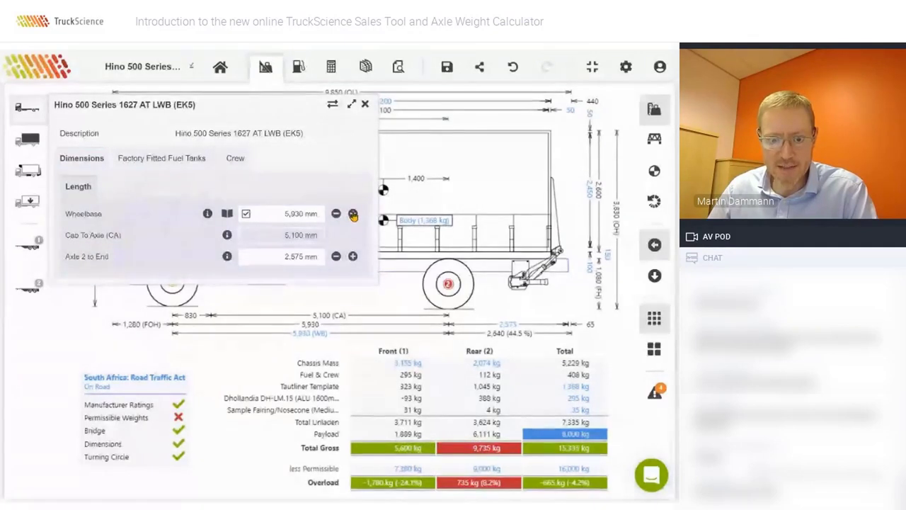
click(353, 213)
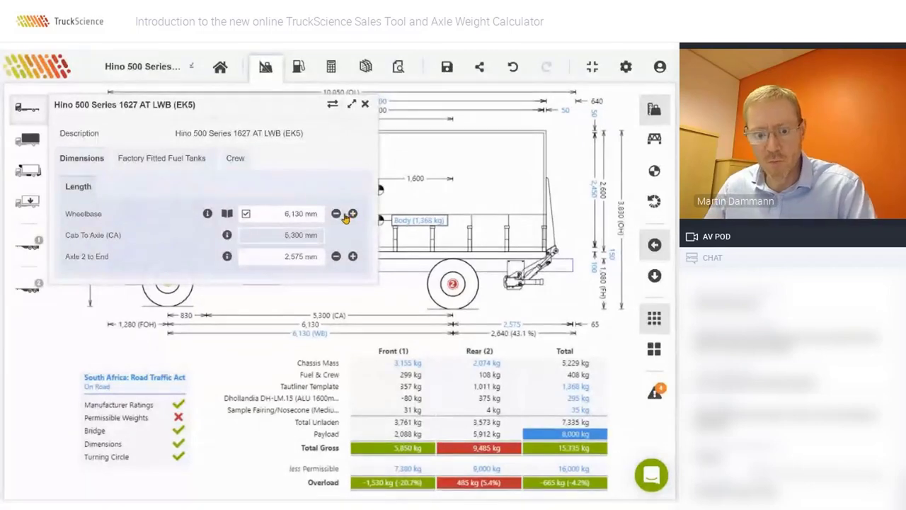
click(246, 214)
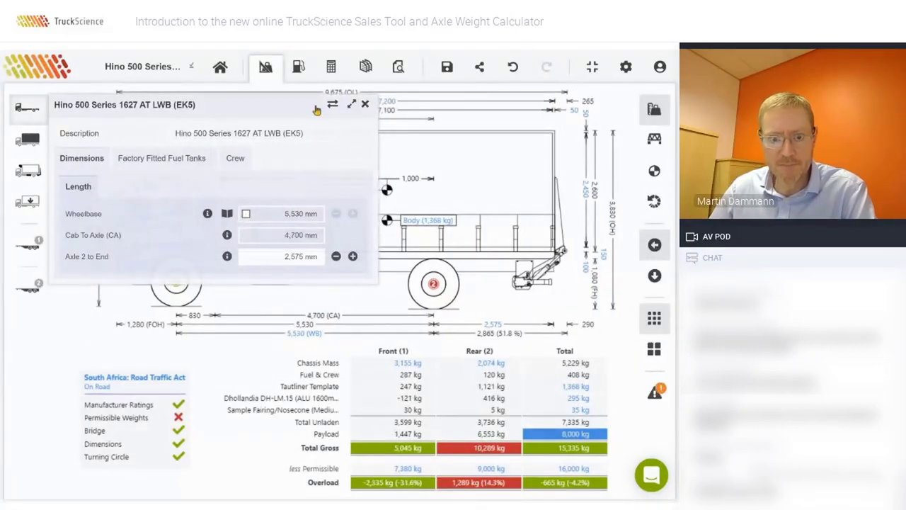
- Swap the vehicle for the Hino 500 Series 1627 AT SLWB (EM5), searching "hino 1627 slwb", and accept changing the overall description
drag(286, 101, 258, 108)
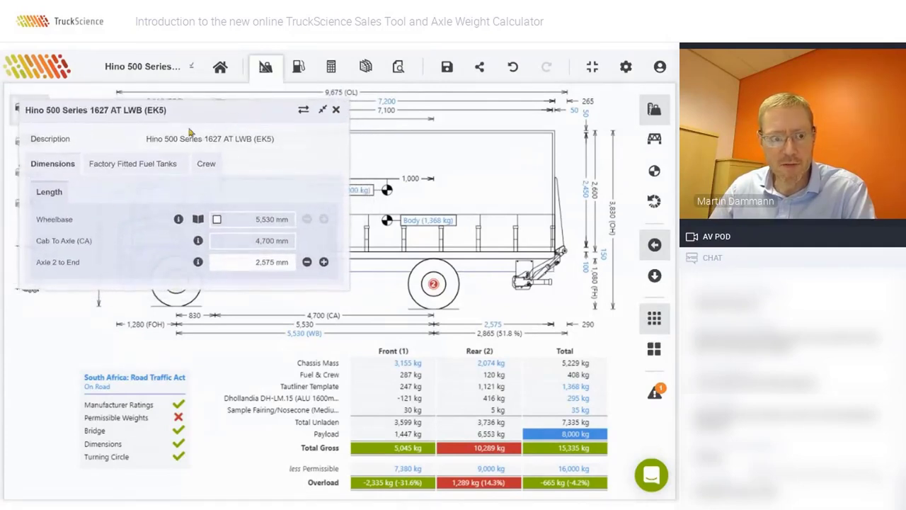
click(303, 116)
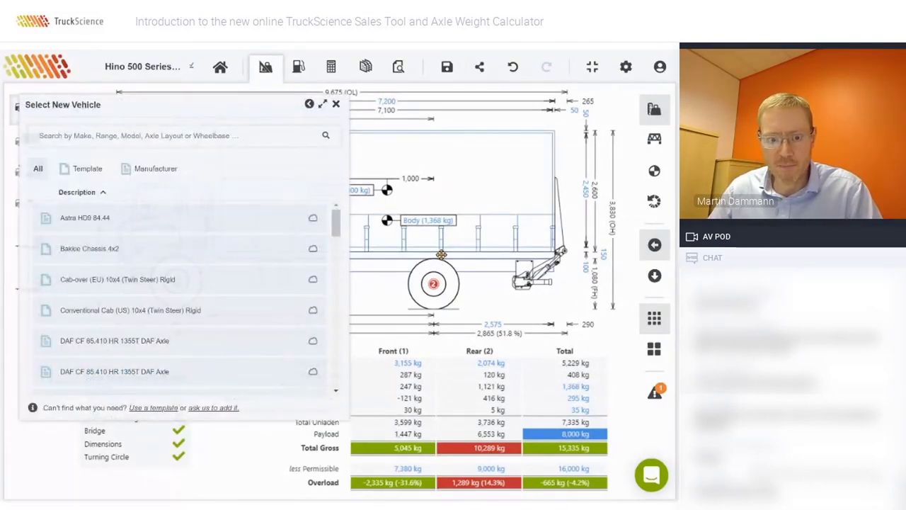
click(92, 136)
text(hi)
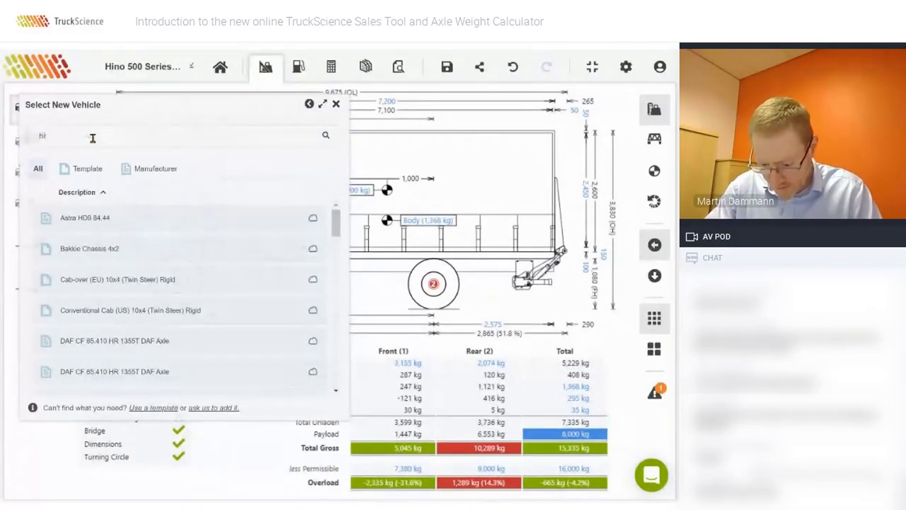
text(no )
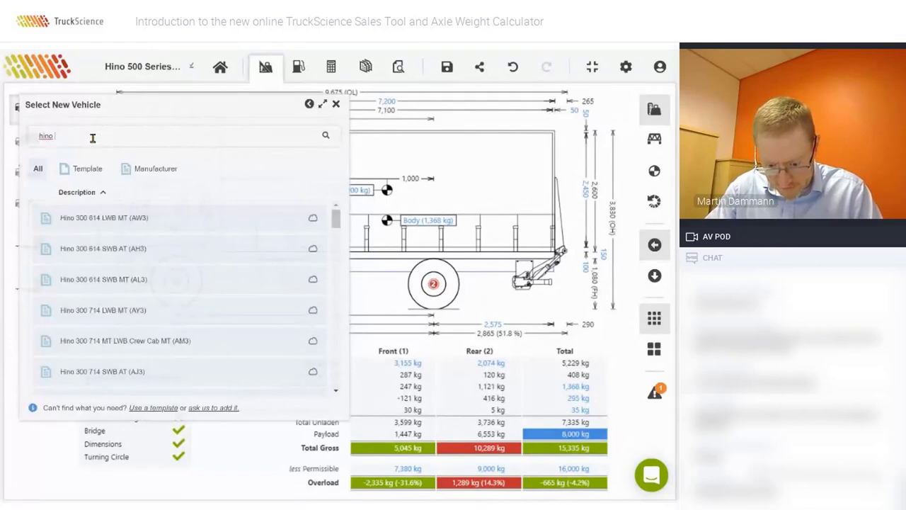
text(16)
text(27 at)
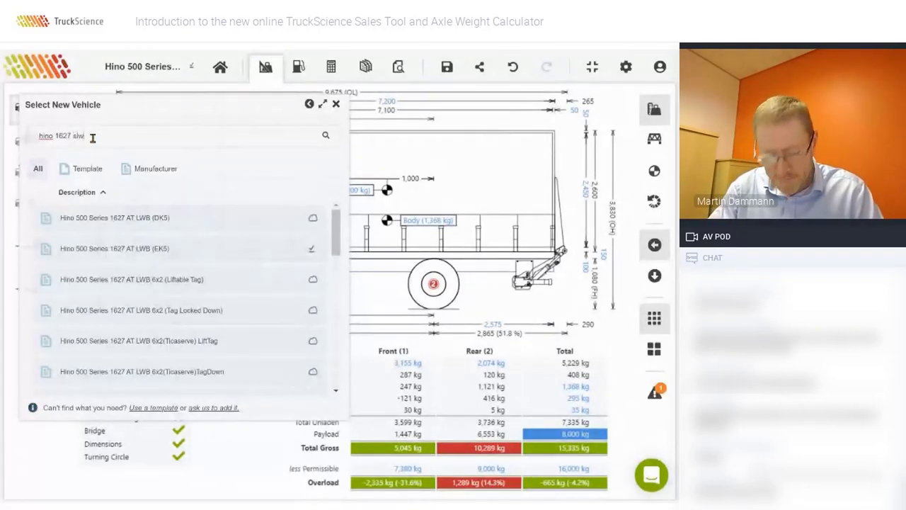
text(wb)
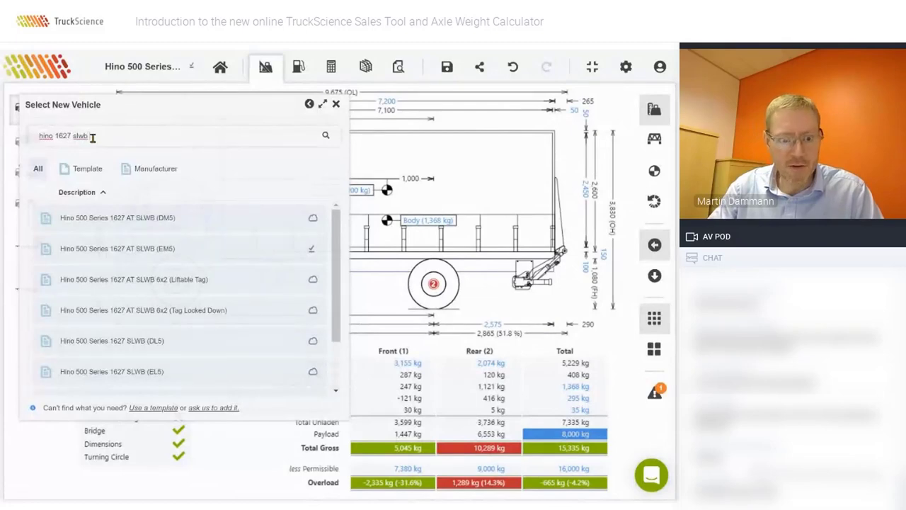
click(145, 250)
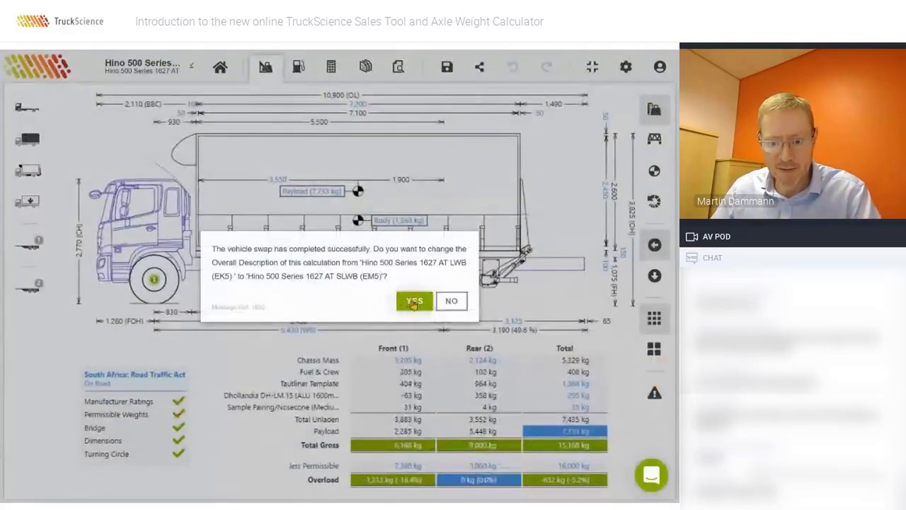
click(415, 302)
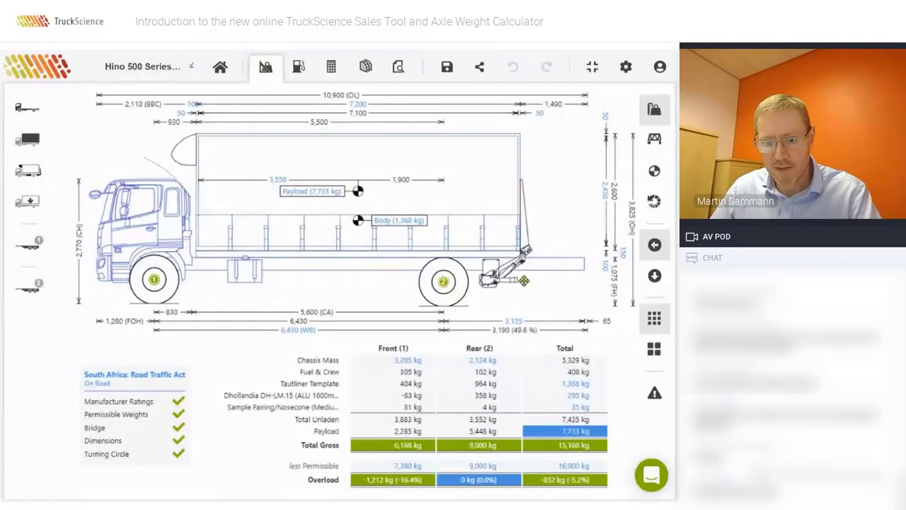
- Align the Tautliner Template body to the rear of the chassis and close the body settings
double_click(489, 160)
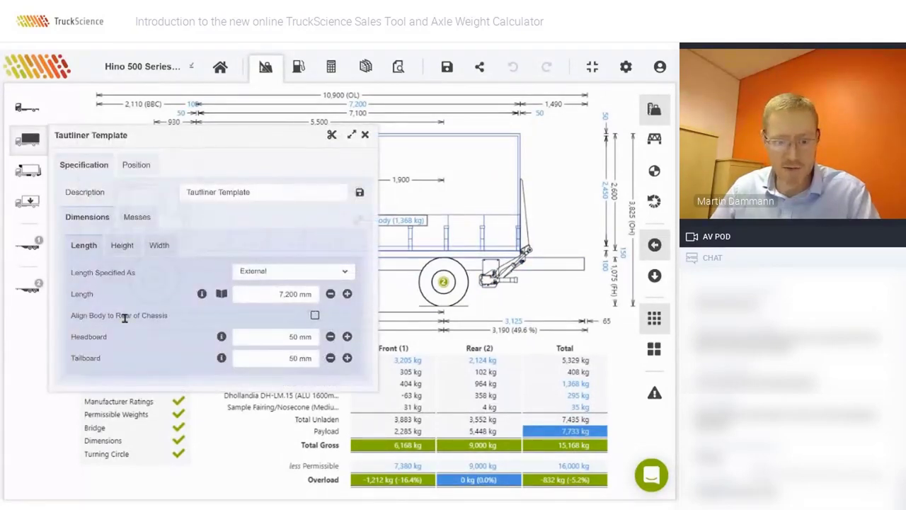
click(315, 316)
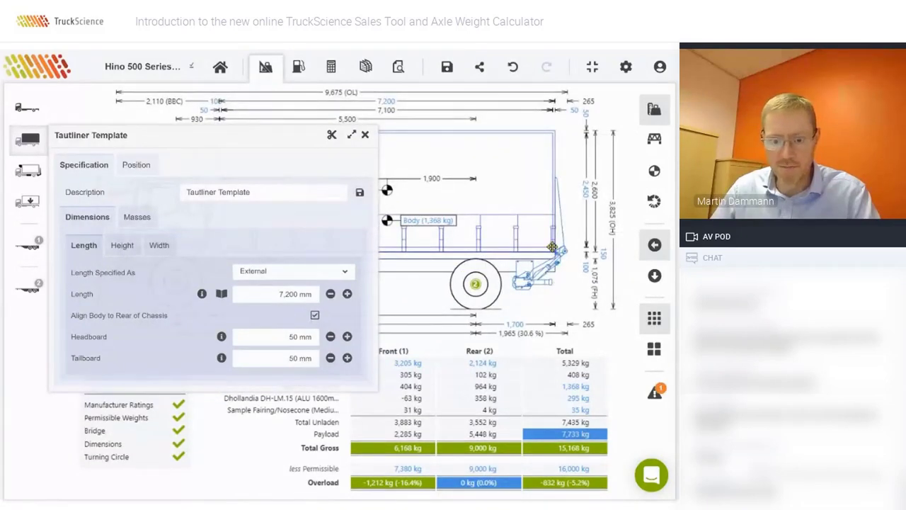
click(365, 134)
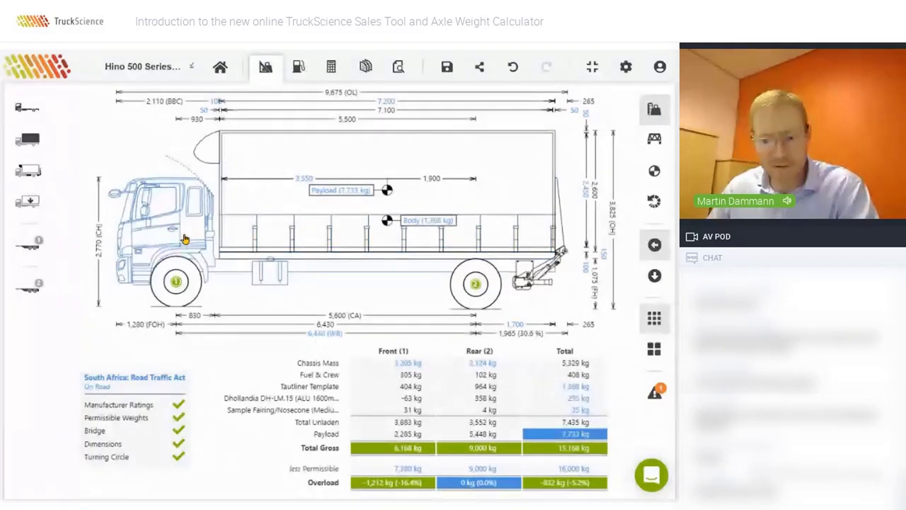
- Open the chassis settings of the swapped Hino 500 Series 1627 AT SLWB (EM5)
click(26, 111)
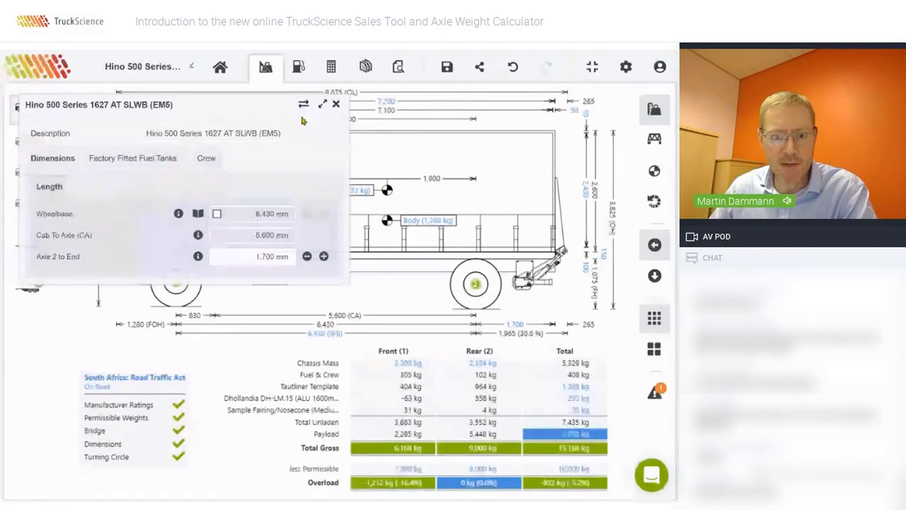
click(303, 104)
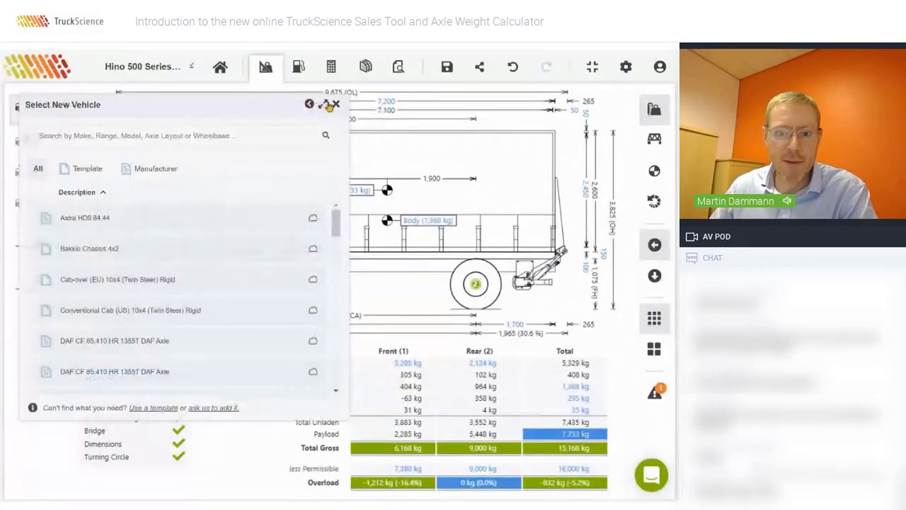
click(337, 105)
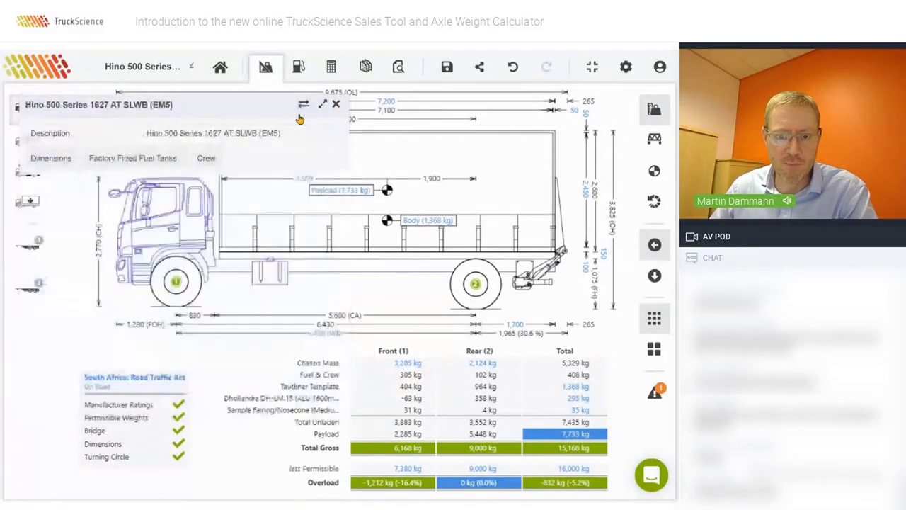
click(330, 106)
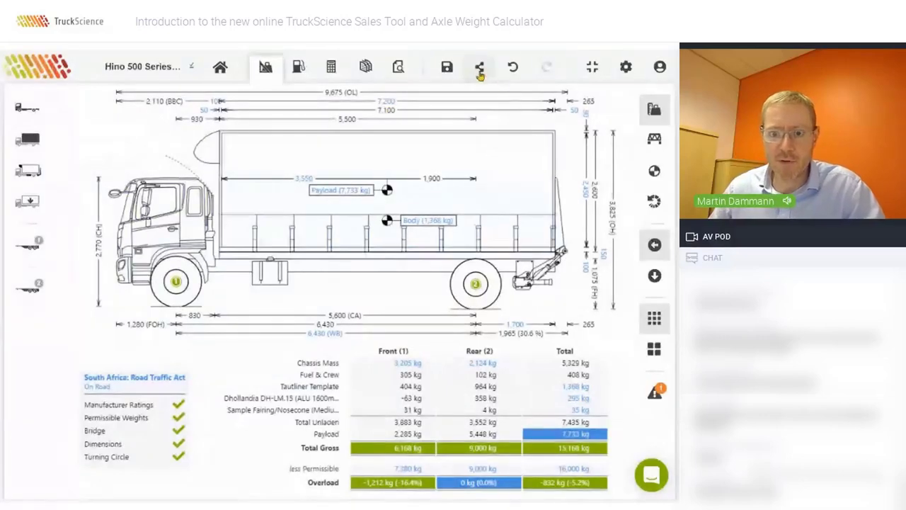
- Save the Hino 500 Series calculation with the additional description "(7,2m Tautliner)"
click(447, 71)
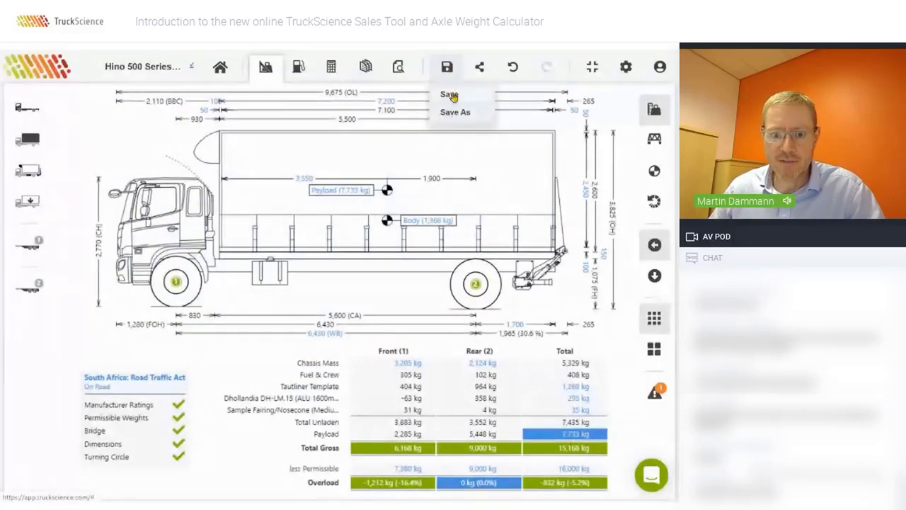
click(452, 94)
click(350, 286)
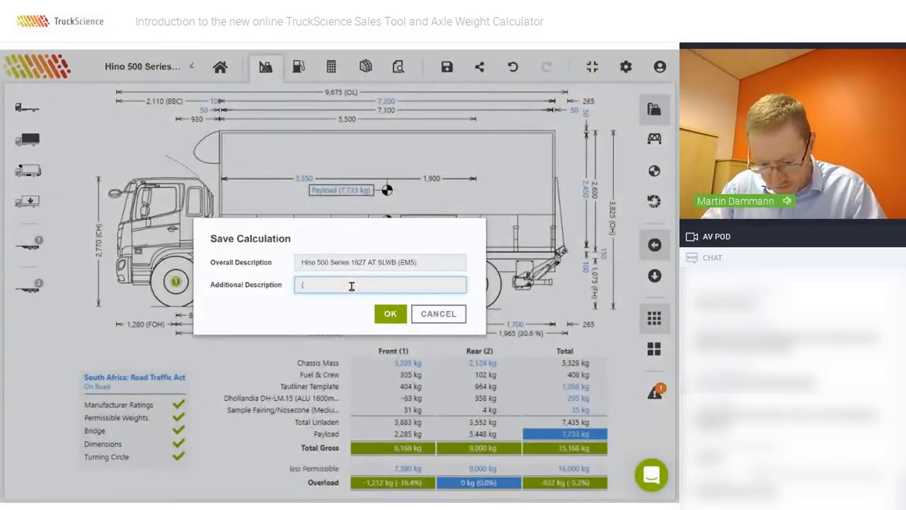
text((8)
key(BackSpace)
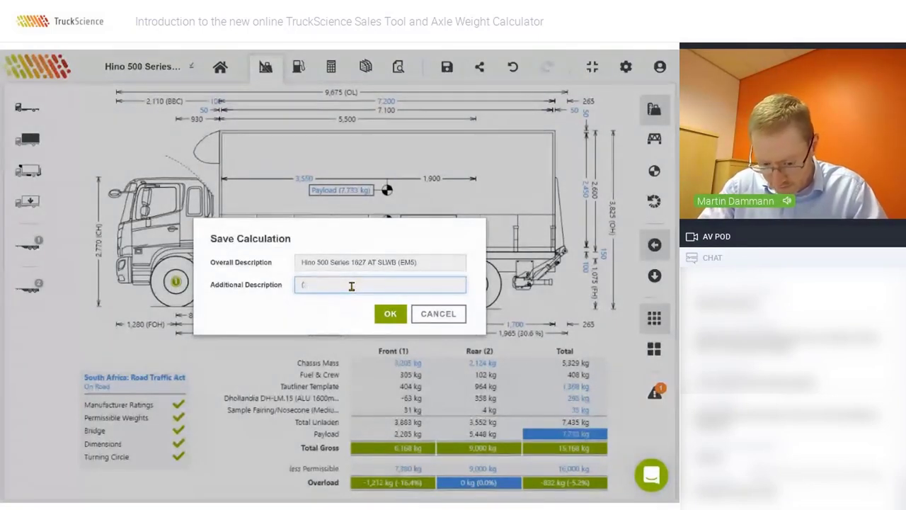
text(7,2)
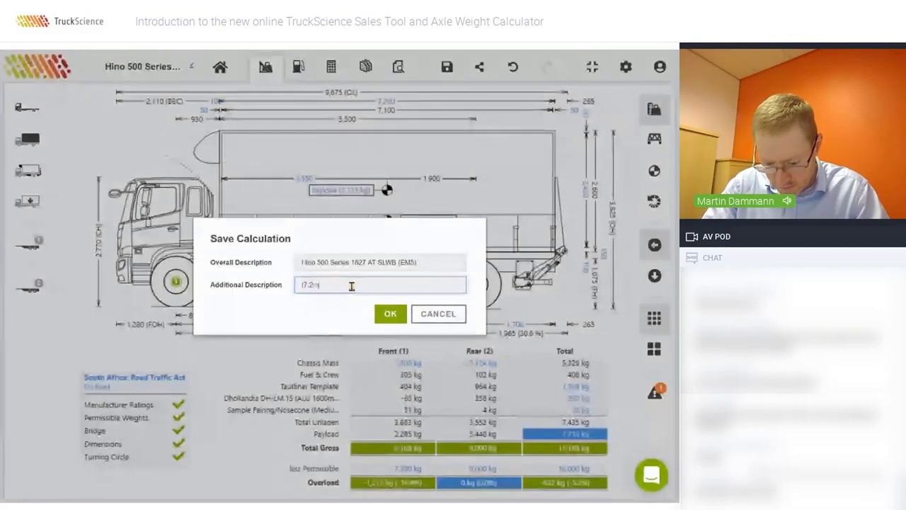
text(m Tautliner)
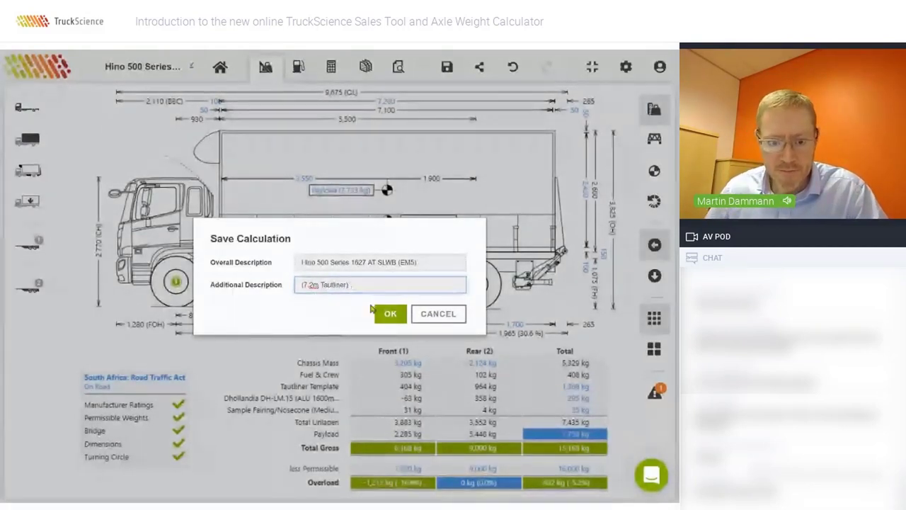
text())
click(390, 313)
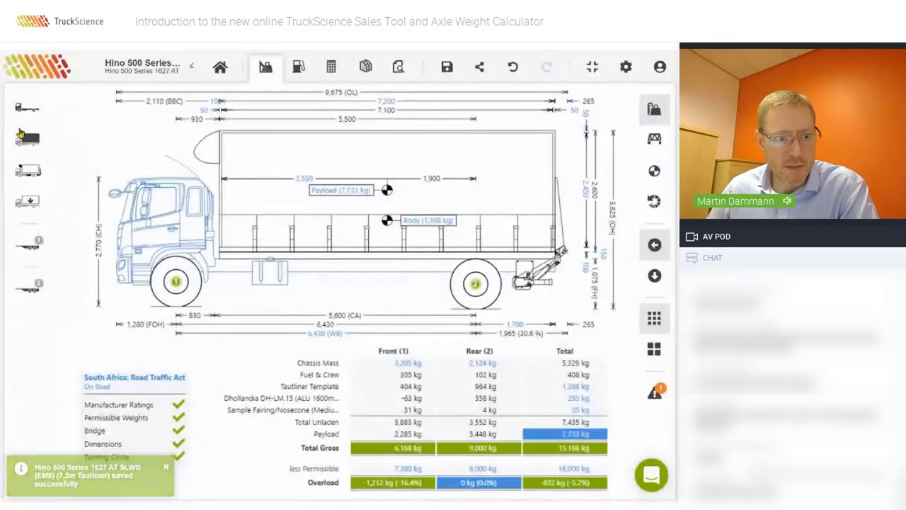
- Swap the Hino chassis for the Sample 8 Tonner and accept changing the calculation's overall description to match
click(32, 110)
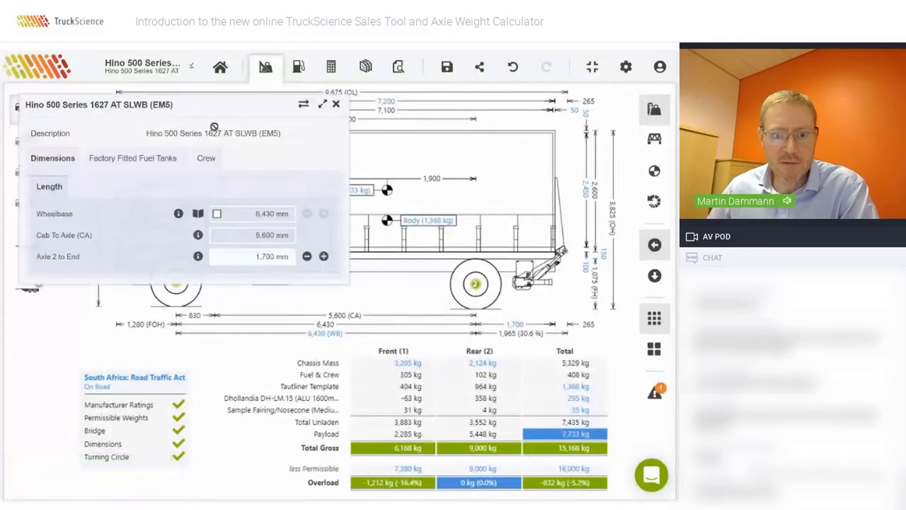
click(304, 106)
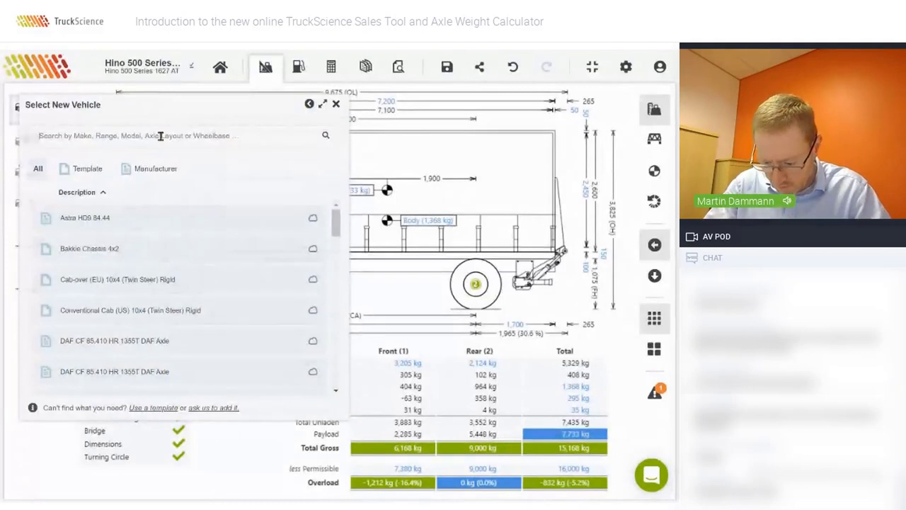
text(da)
key(BackSpace)
key(BackSpace)
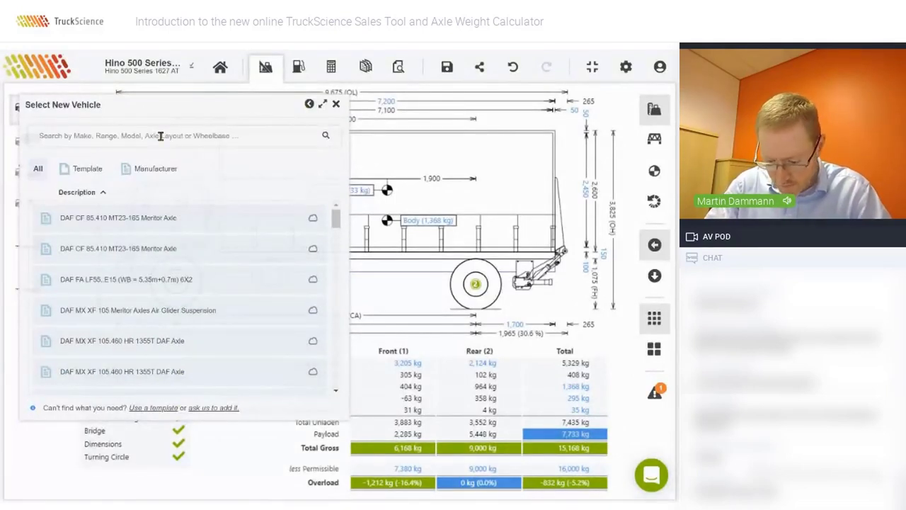
text(s)
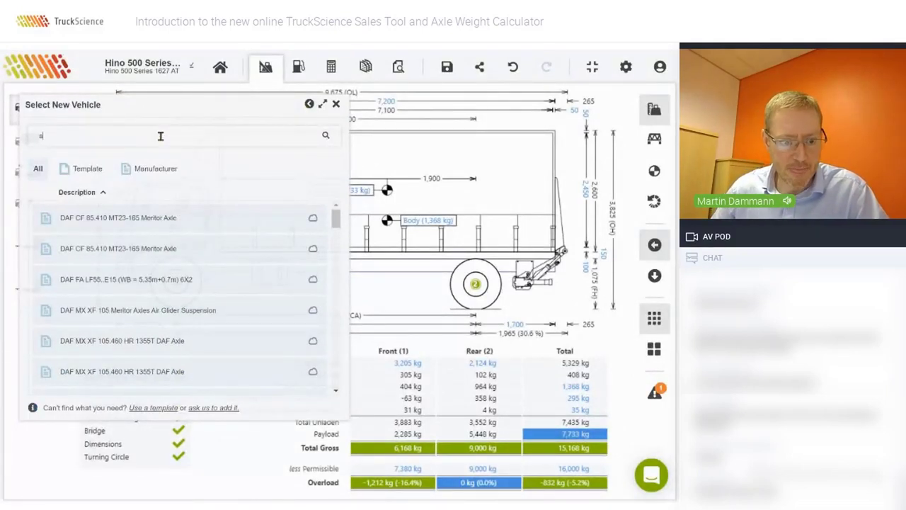
click(188, 234)
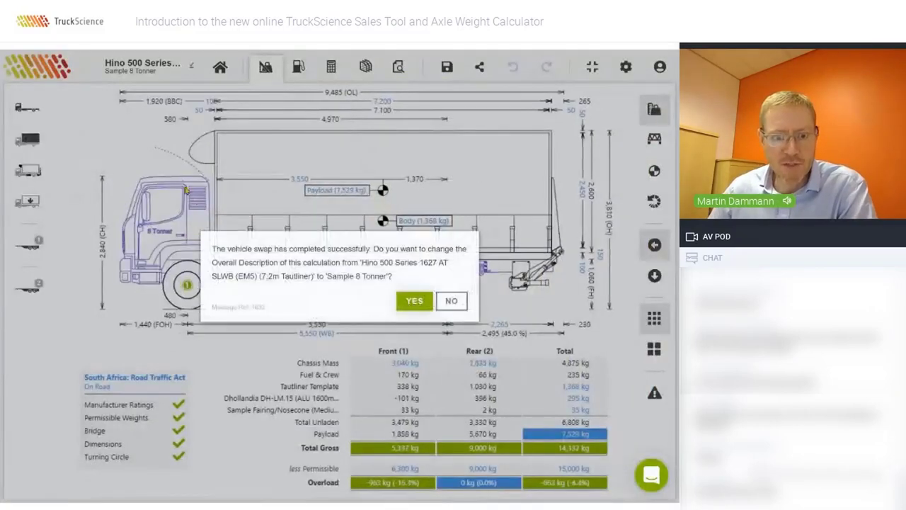
click(415, 302)
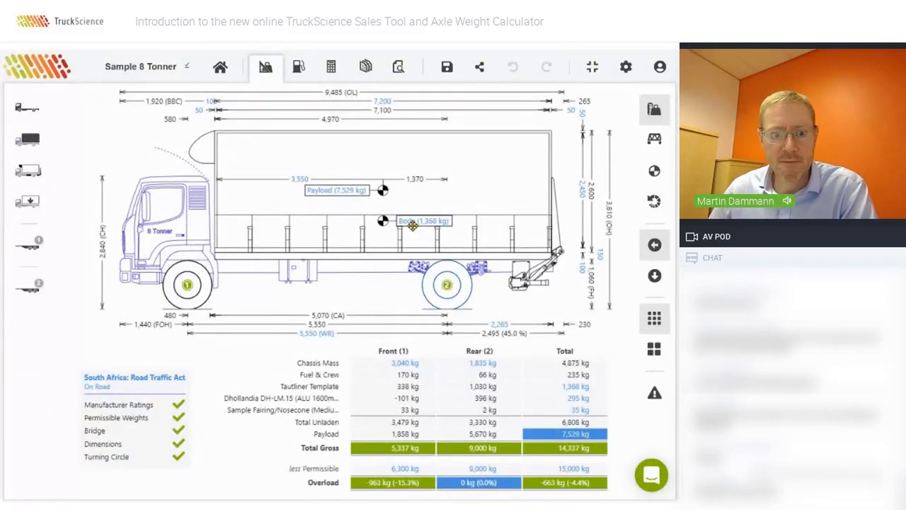
- Open the route simulation for the Sample 8 Tonner and review its vehicle and trailer parameters
click(298, 69)
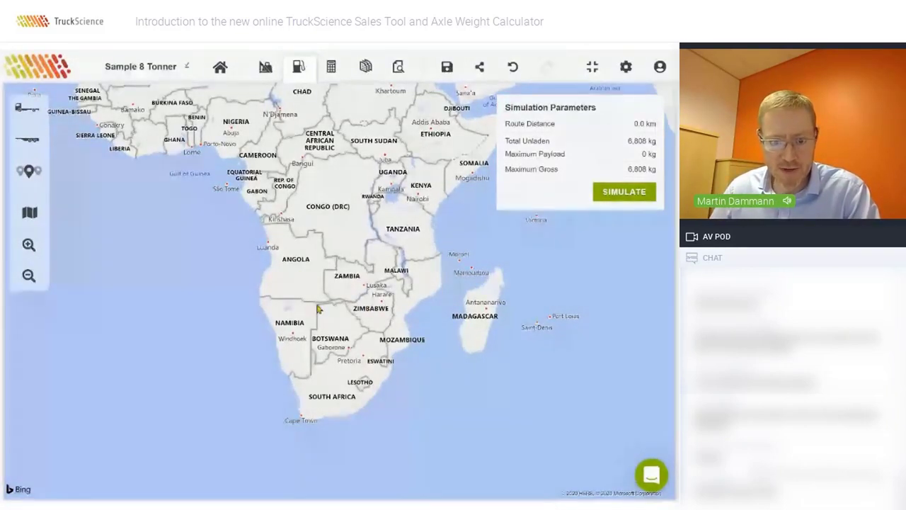
scroll(349, 350, up, 2)
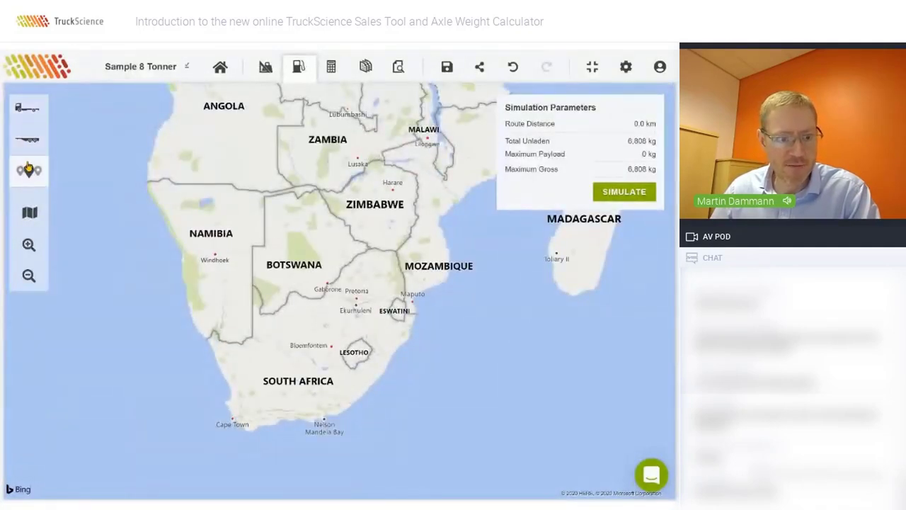
click(31, 116)
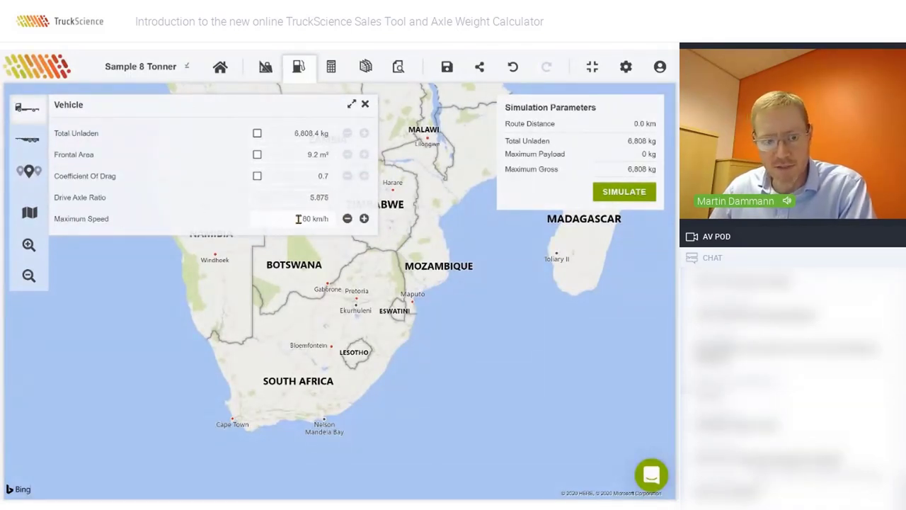
click(32, 142)
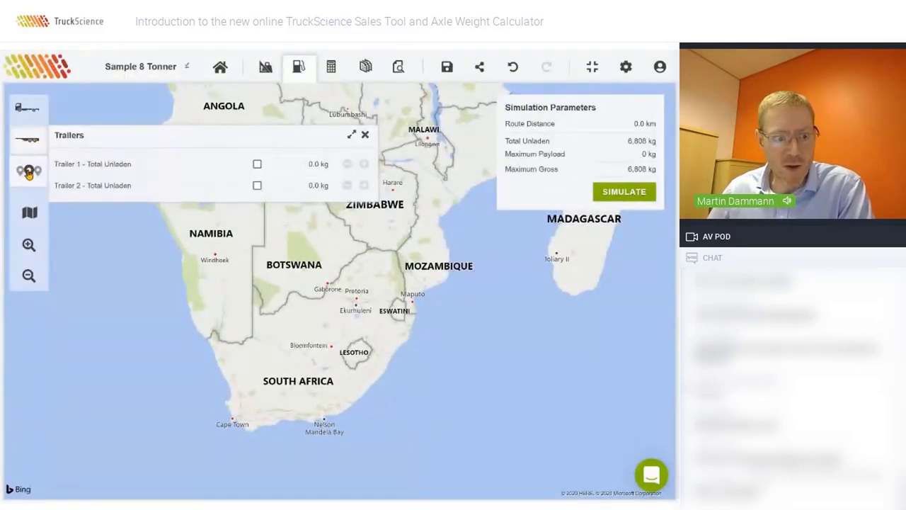
- Add Boksburg, South Africa as the first waypoint with 7,000 kg loaded
click(28, 174)
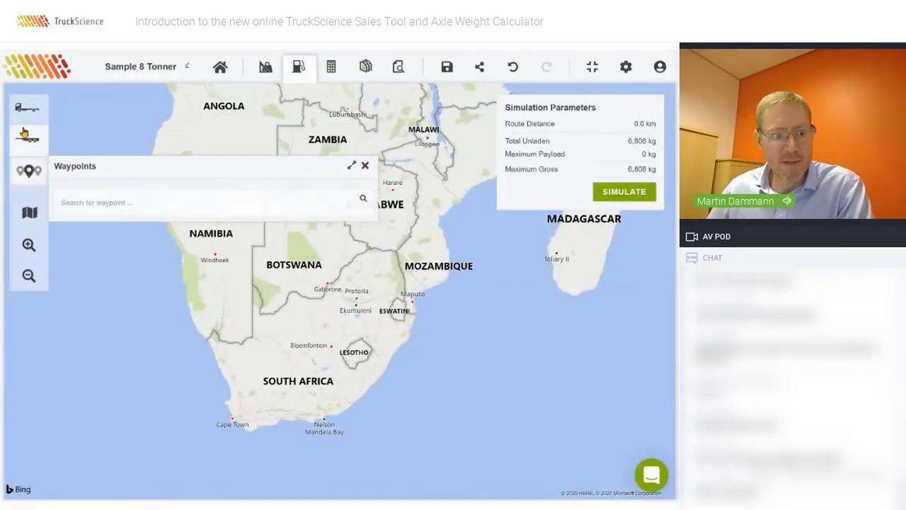
click(74, 202)
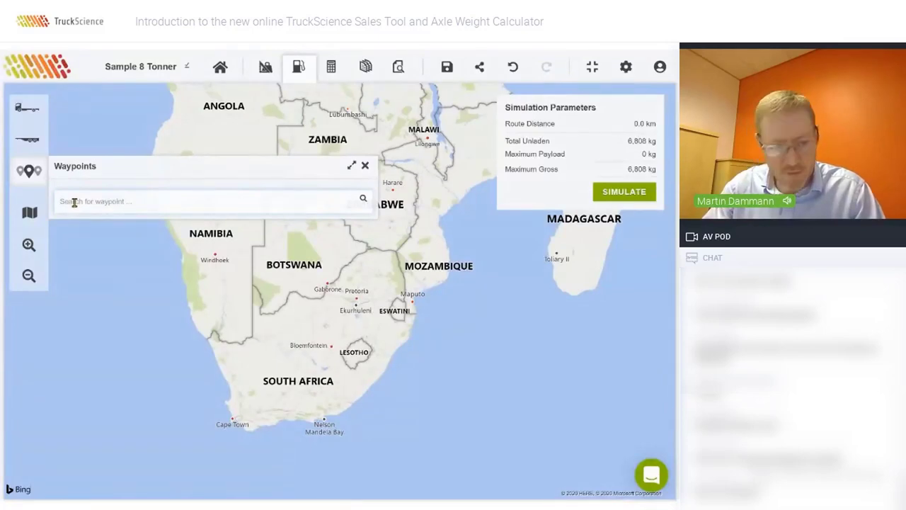
text(boks)
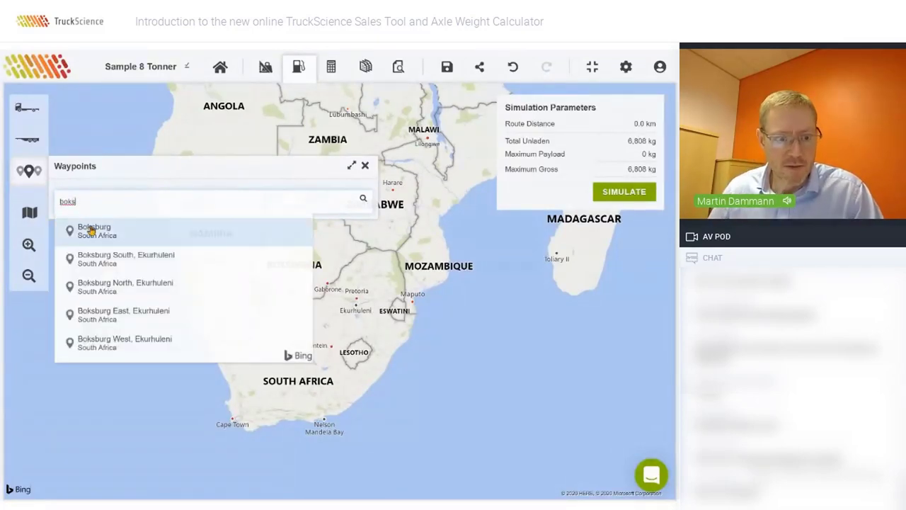
click(91, 234)
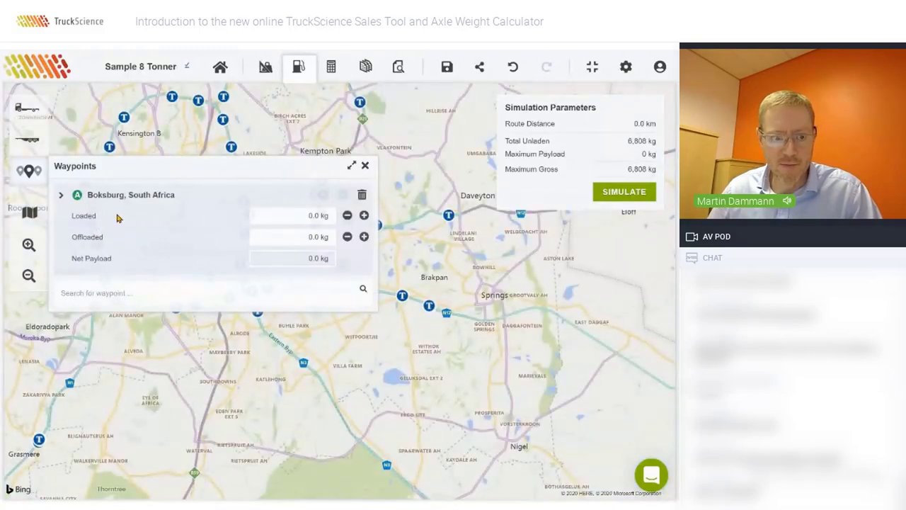
click(292, 215)
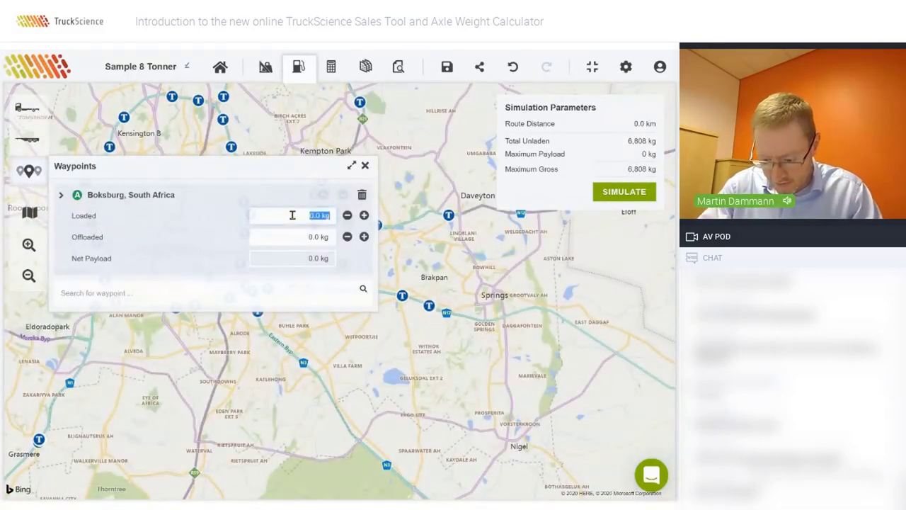
text(1000)
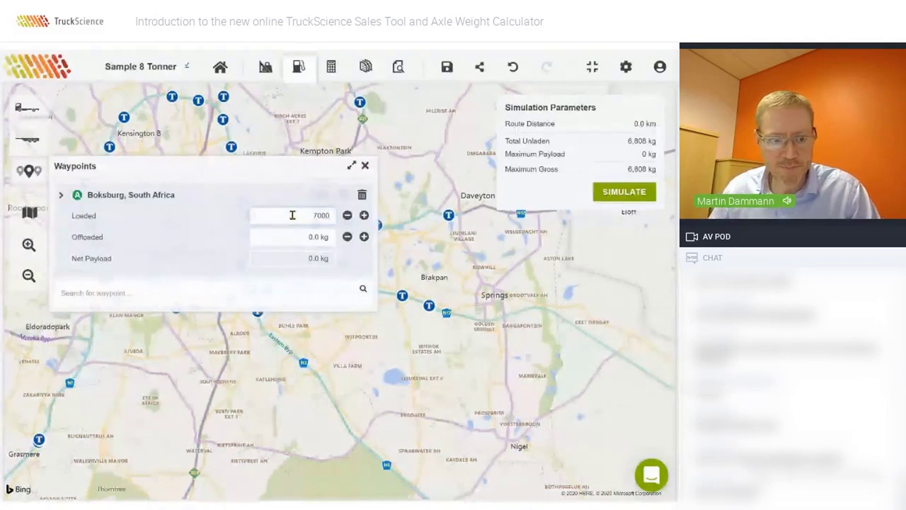
key(Tab)
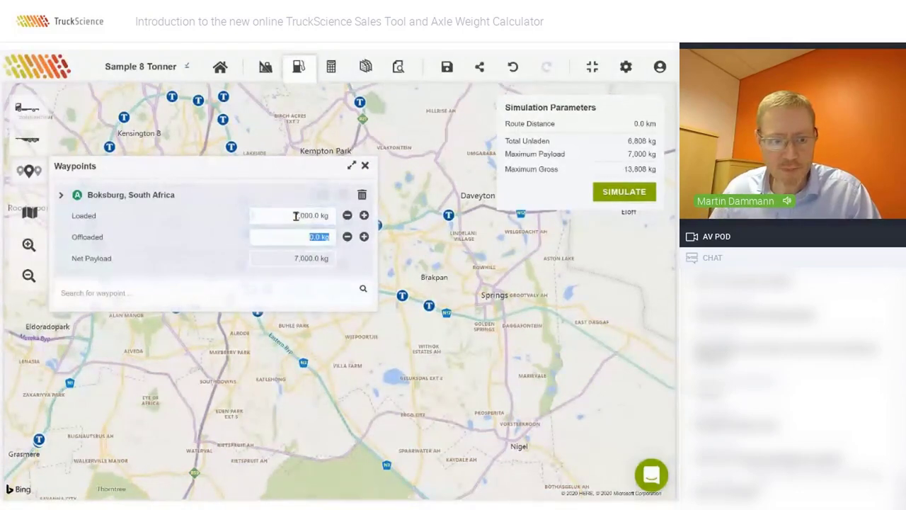
- Add Midrand, South Africa as the second waypoint with 3,500 kg offloaded
click(60, 292)
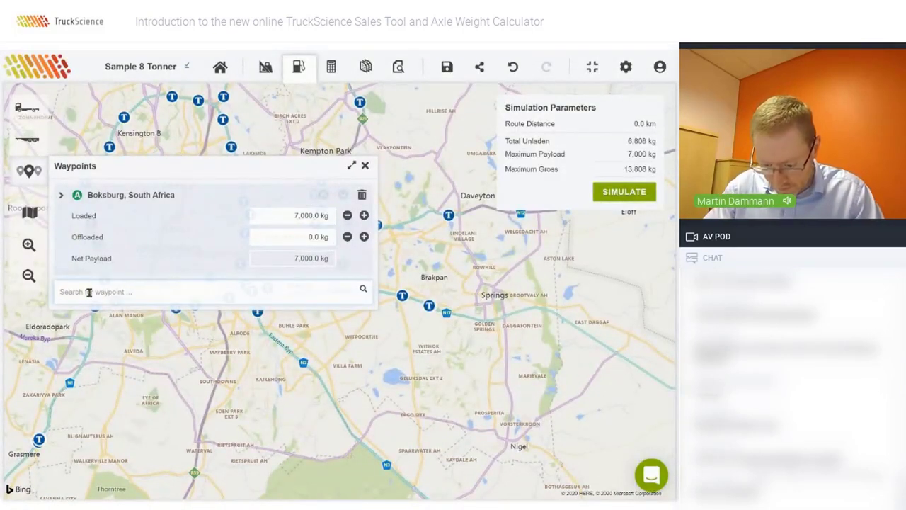
text(midd)
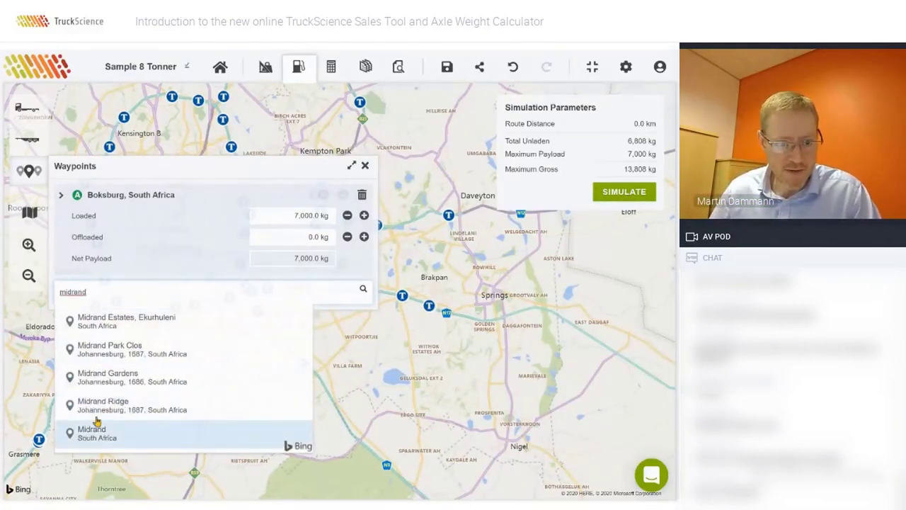
click(98, 432)
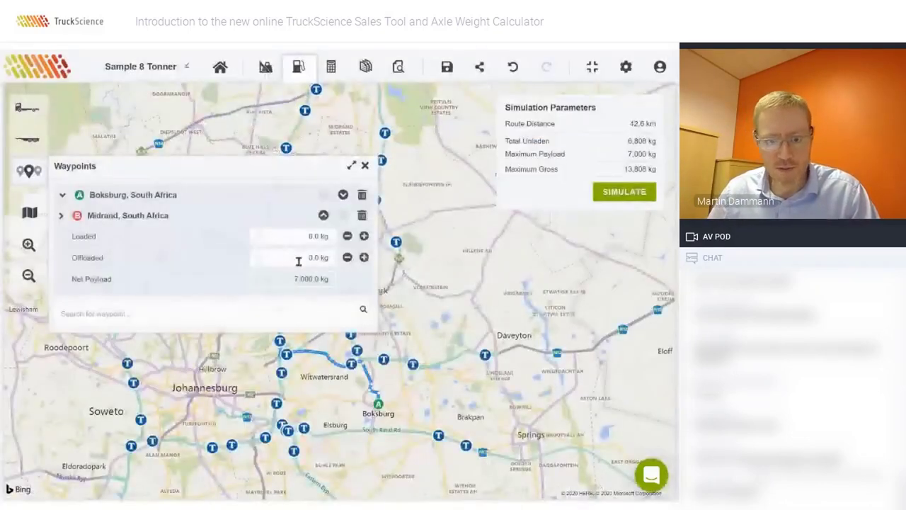
click(304, 259)
text(3500)
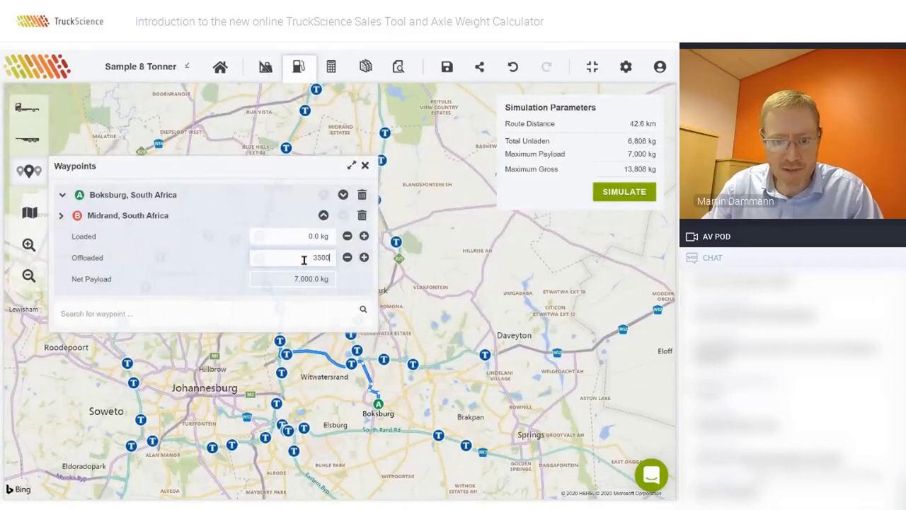
key(Tab)
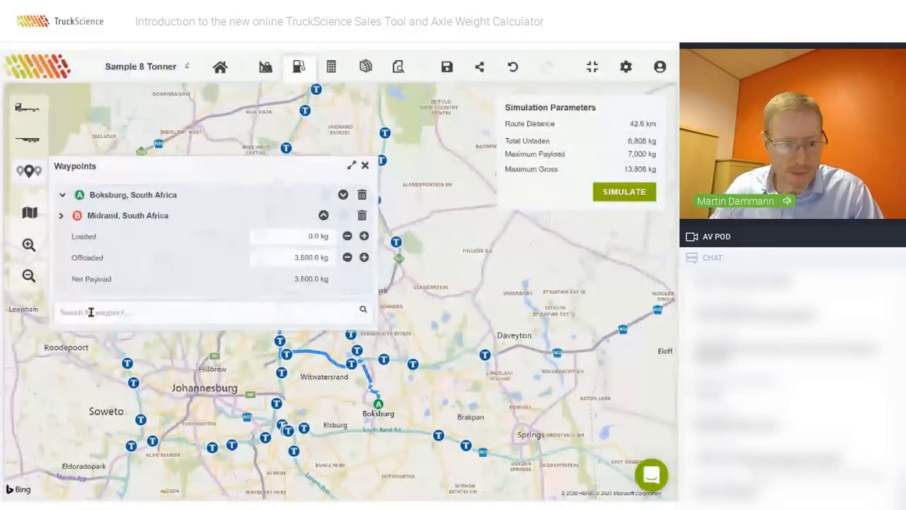
- Add Randburg, South Africa as the third waypoint with 3,500 kg offloaded
text(rand)
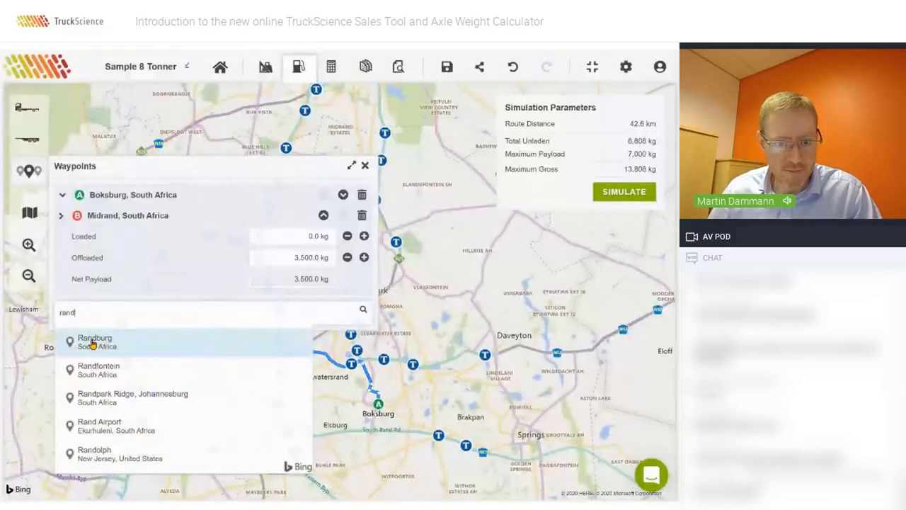
click(95, 342)
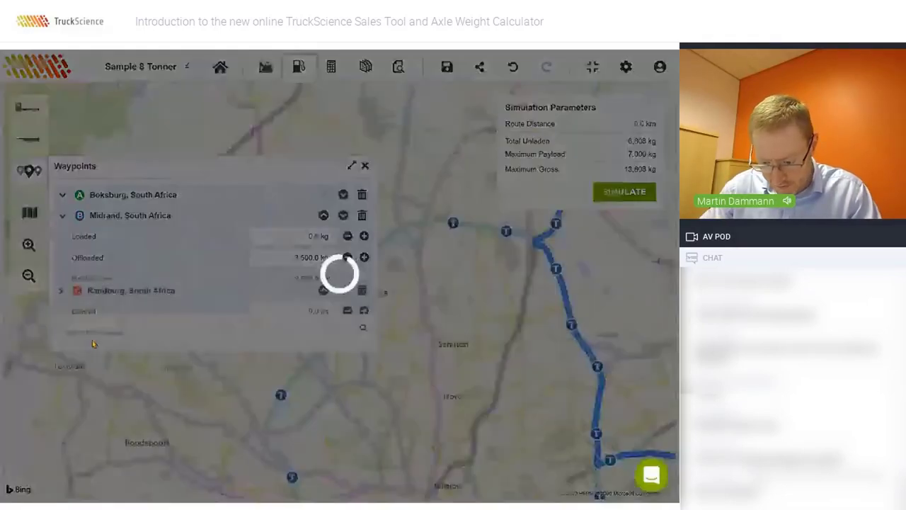
click(296, 278)
text(3500)
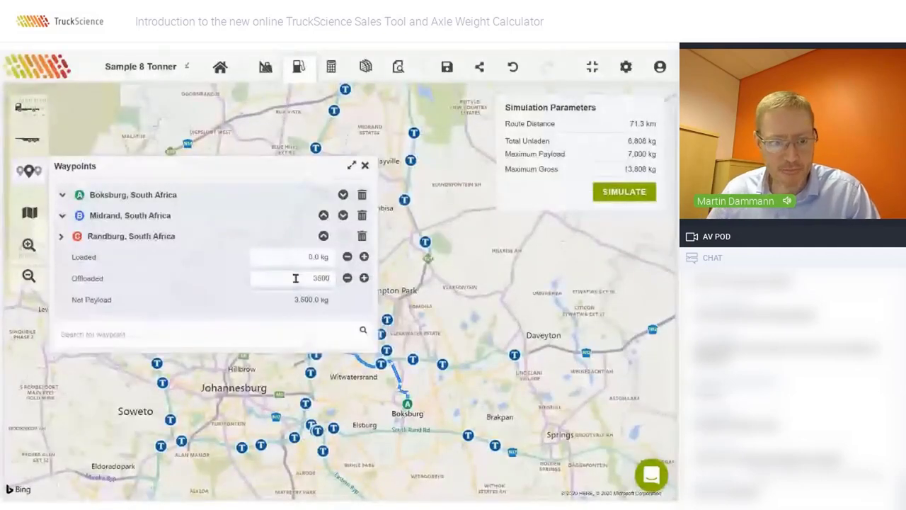
key(Tab)
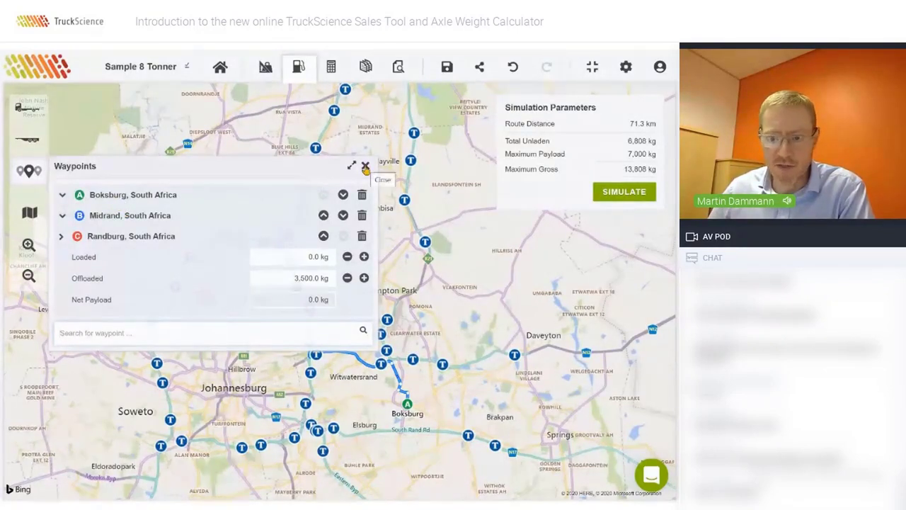
- Run the route simulation with a return to the start point and review the fuel, CO2 and productivity results
click(627, 196)
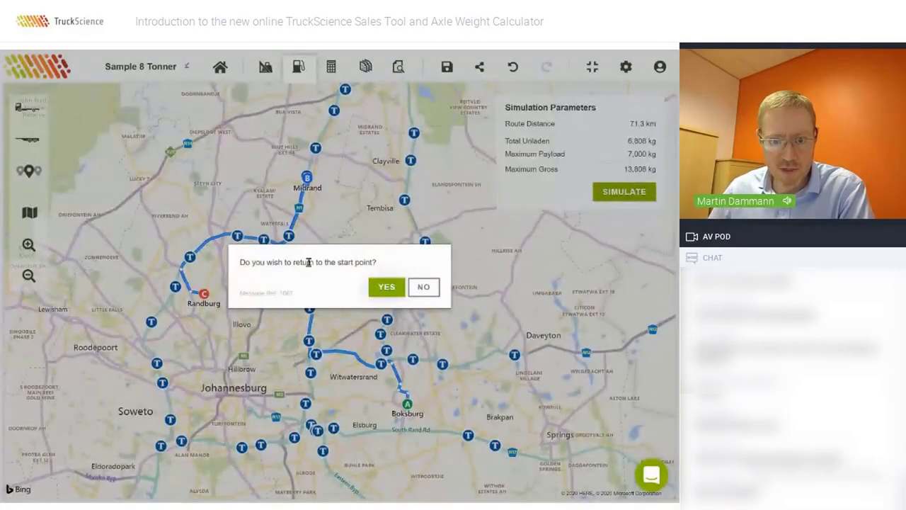
click(386, 287)
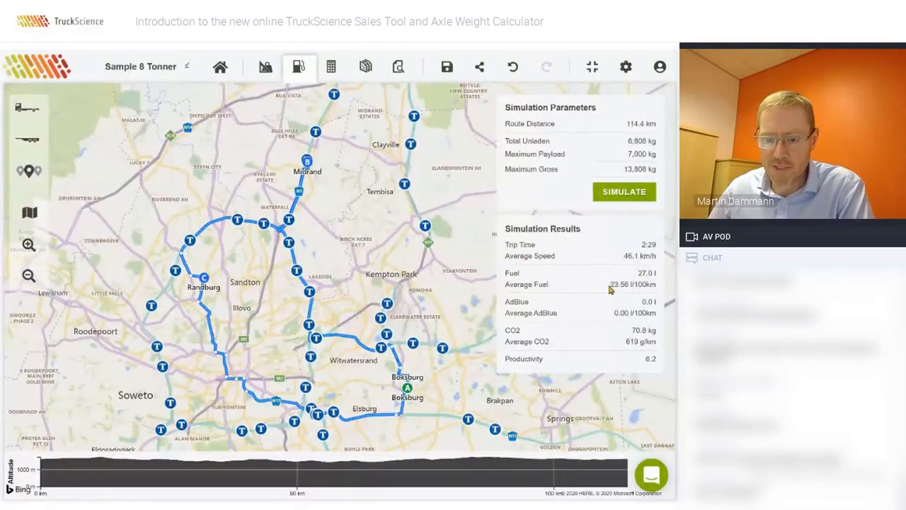
drag(610, 284, 617, 284)
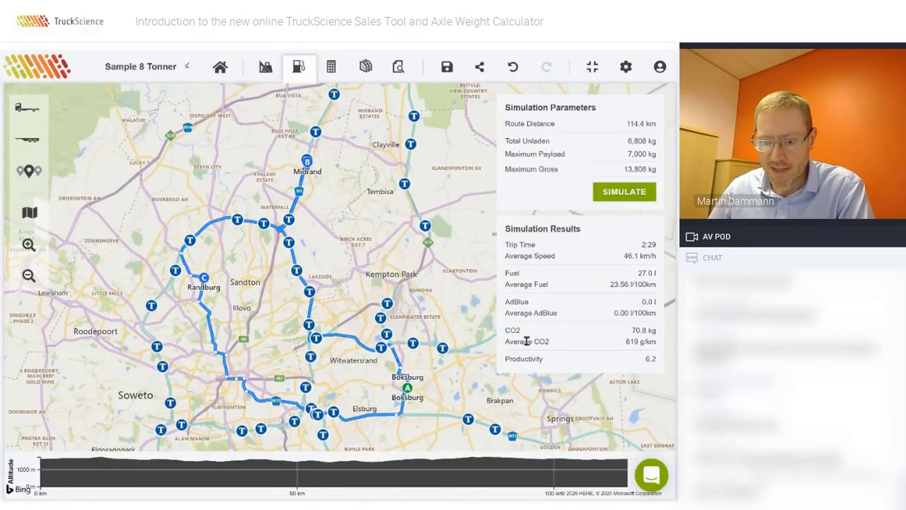
mouse_move(528, 360)
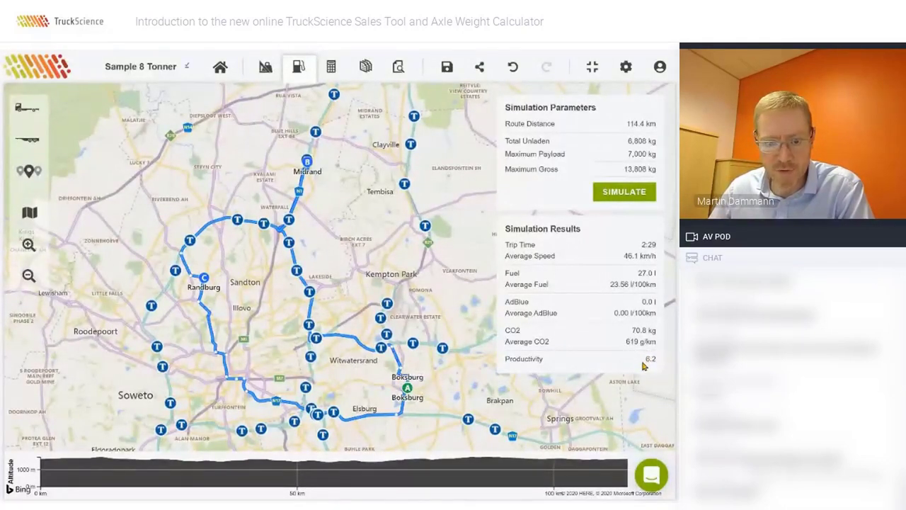
mouse_move(644, 366)
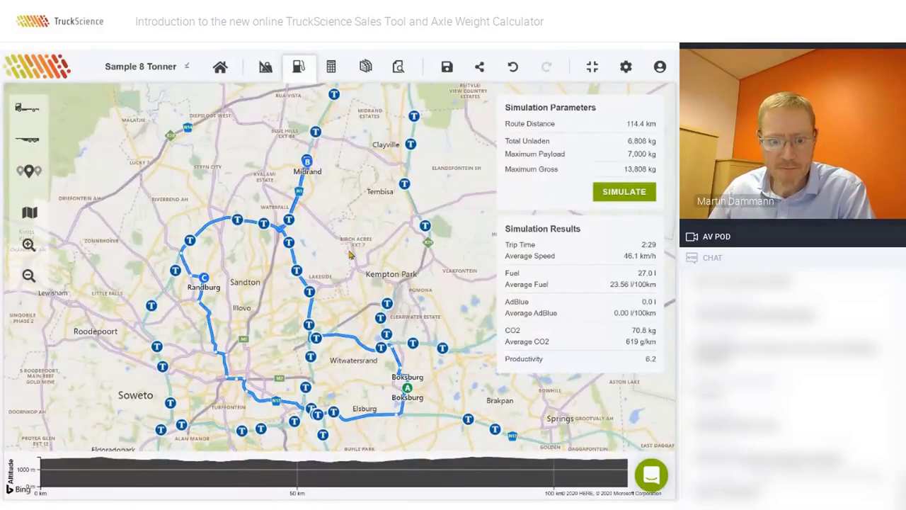
- Add a waypoint on the N1 Western Bypass, east of Soweto, directly on the map
drag(349, 255, 374, 166)
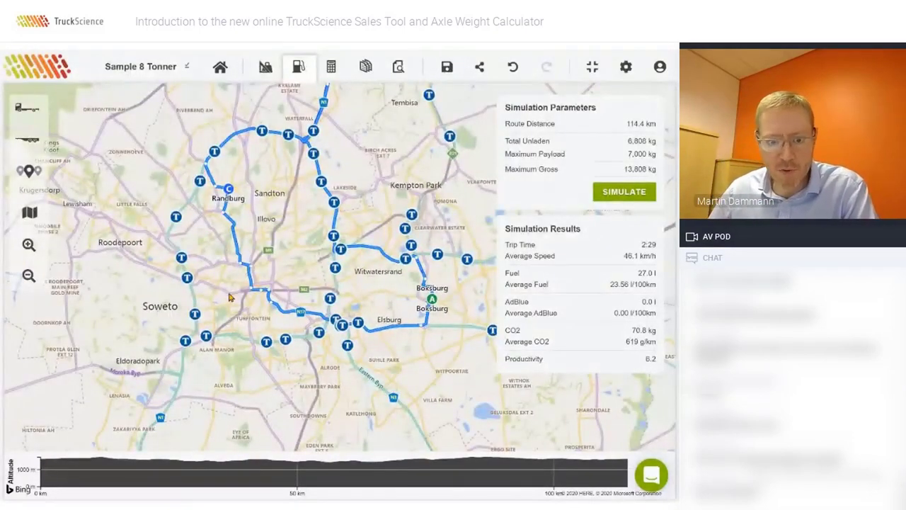
scroll(221, 291, up, 2)
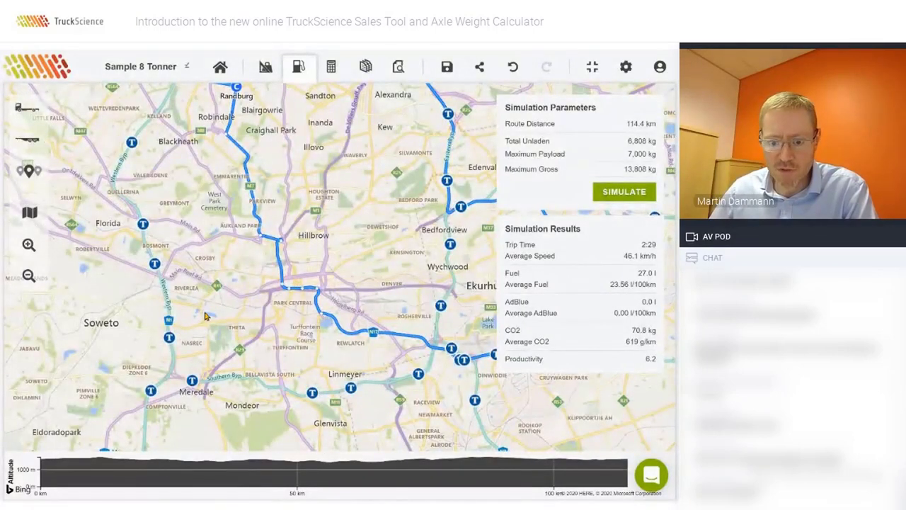
scroll(191, 283, up, 3)
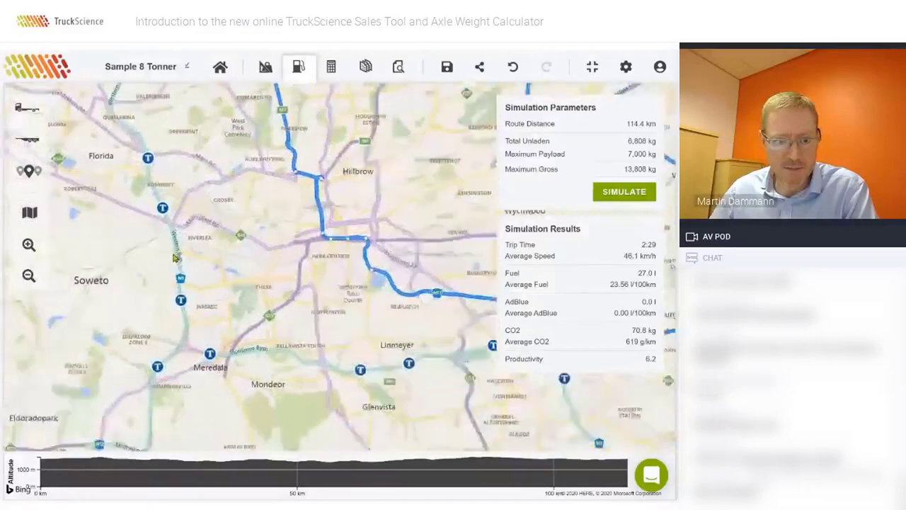
scroll(181, 254, up, 2)
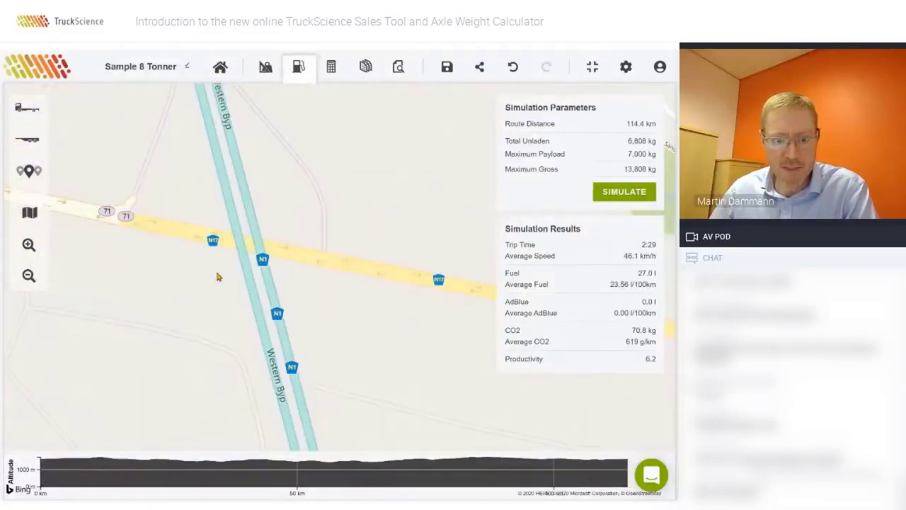
click(288, 348)
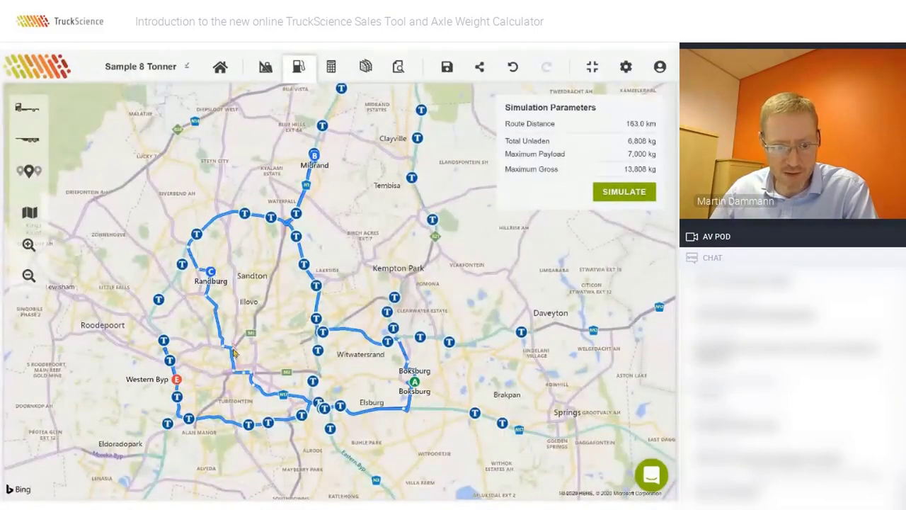
- Move the Western Byp waypoint ahead of the final Boksburg stop and simulate the revised route
mouse_move(178, 380)
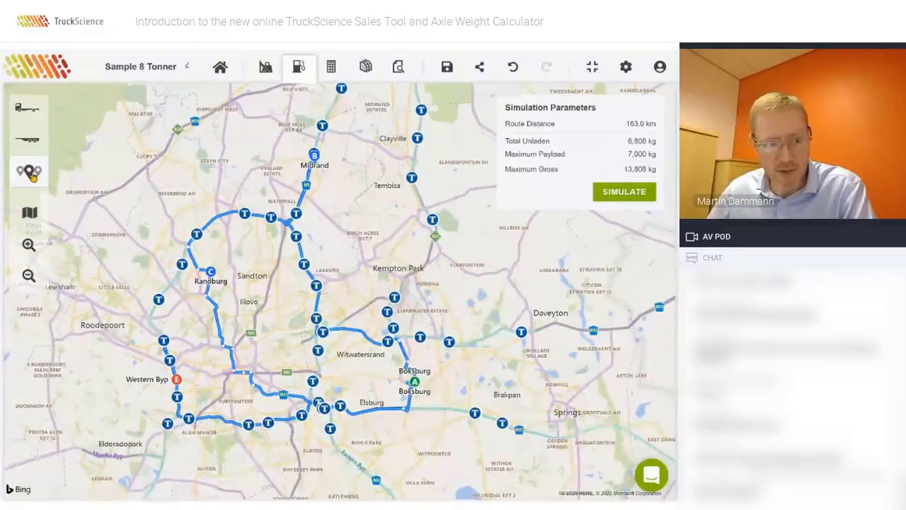
click(29, 172)
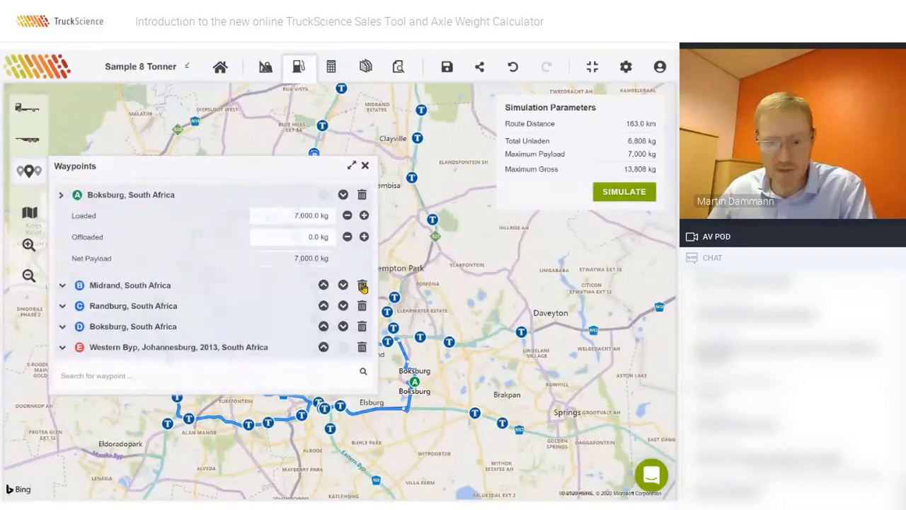
click(324, 347)
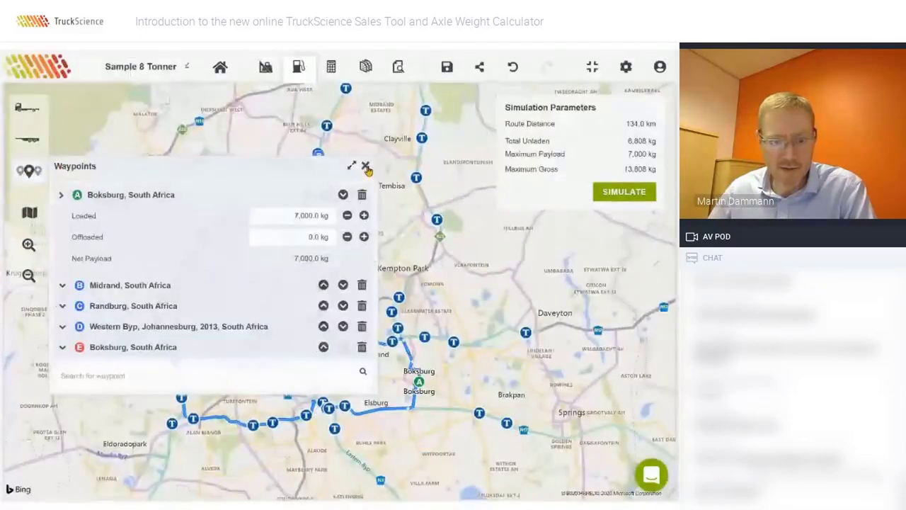
click(365, 164)
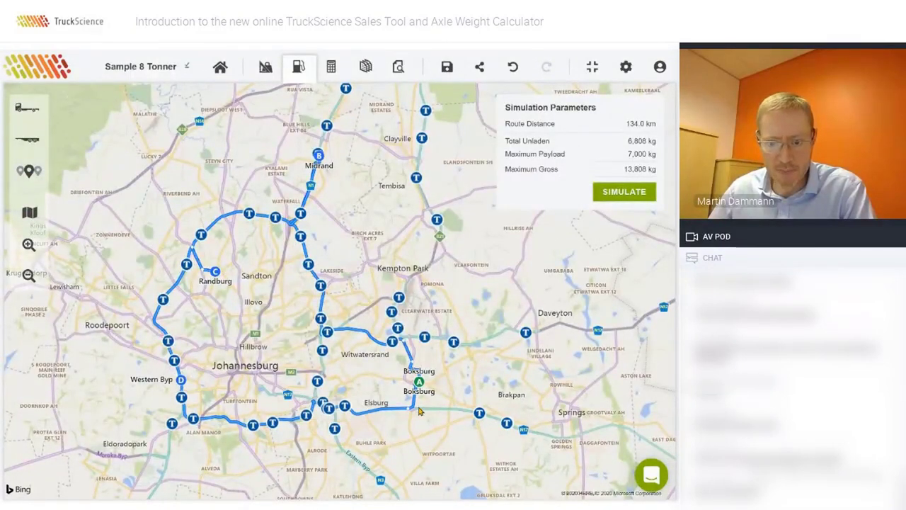
click(618, 196)
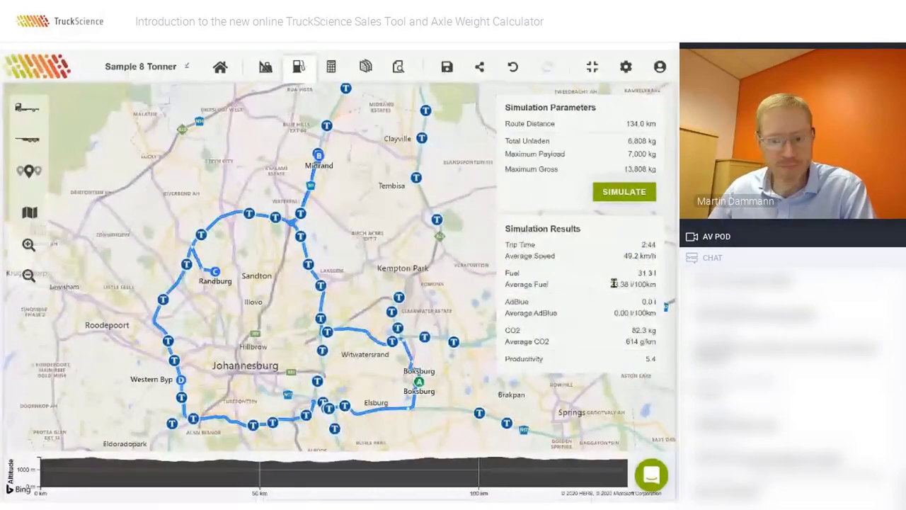
drag(287, 337, 315, 304)
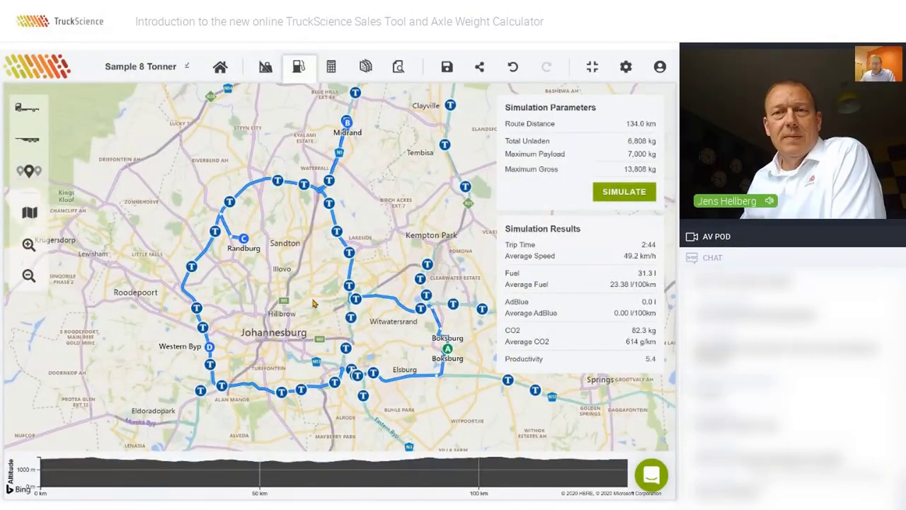
- Open the vehicle's operating cost calculation and set the utilisation to 5,000 km/month
click(331, 68)
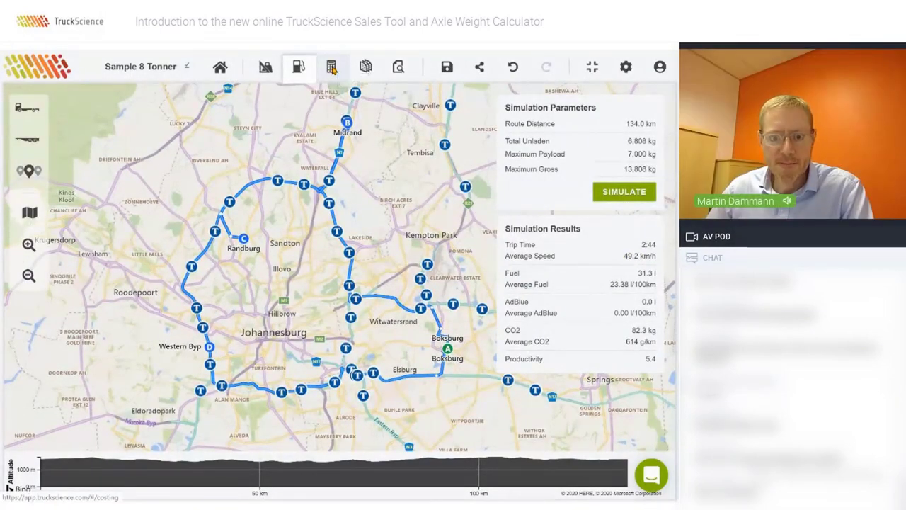
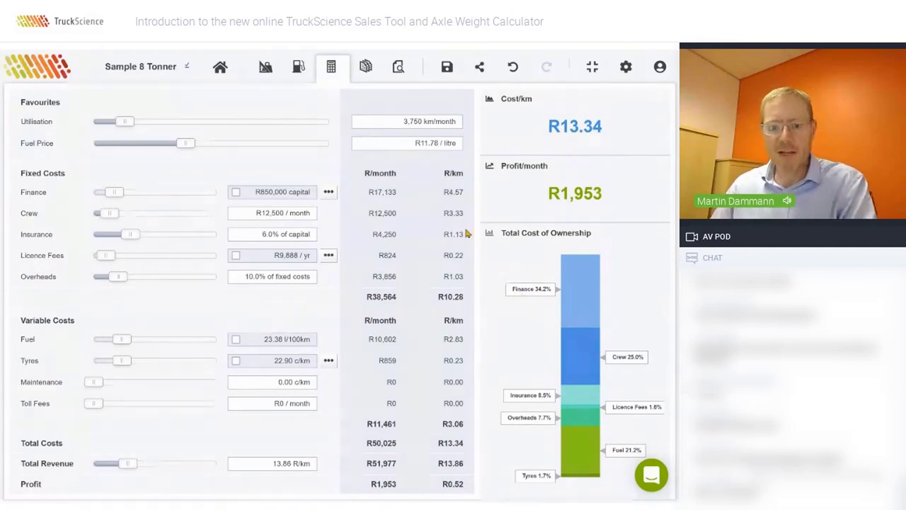
click(396, 121)
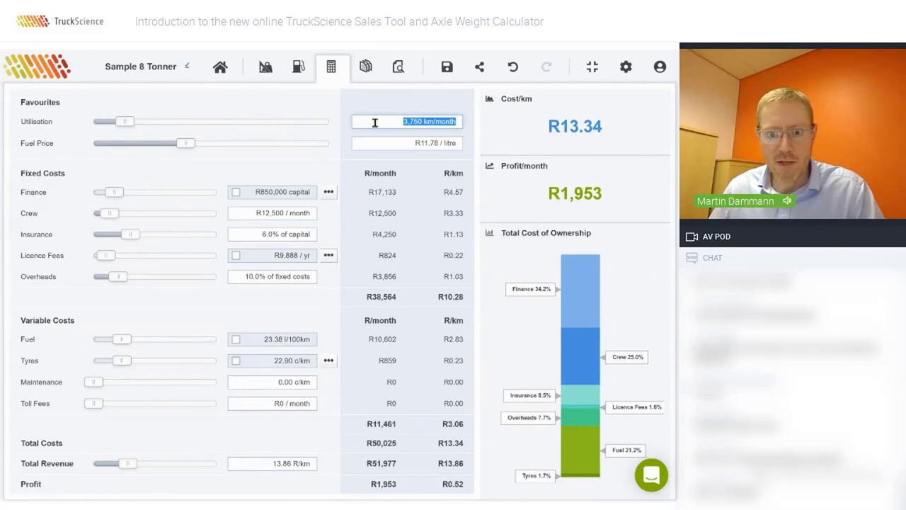
click(125, 124)
drag(124, 124, 134, 124)
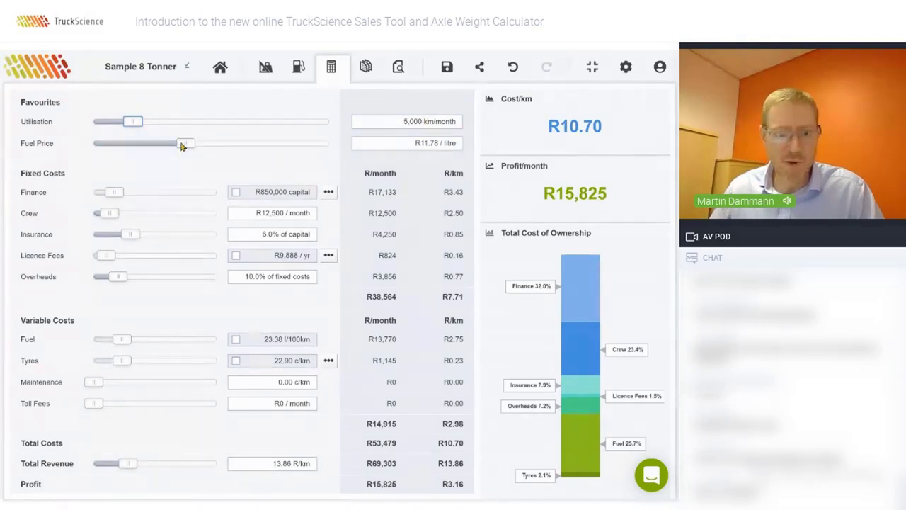
- Set the fuel price to R11.00 per litre
click(408, 143)
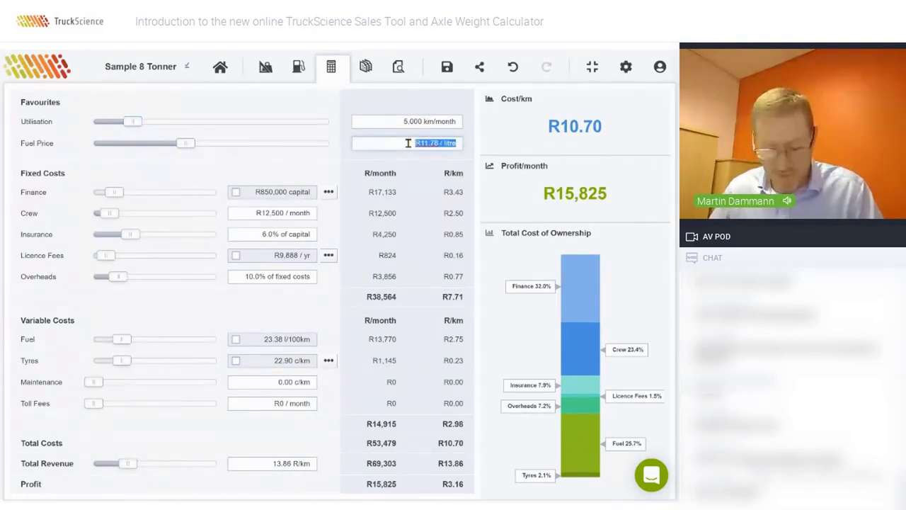
text(11)
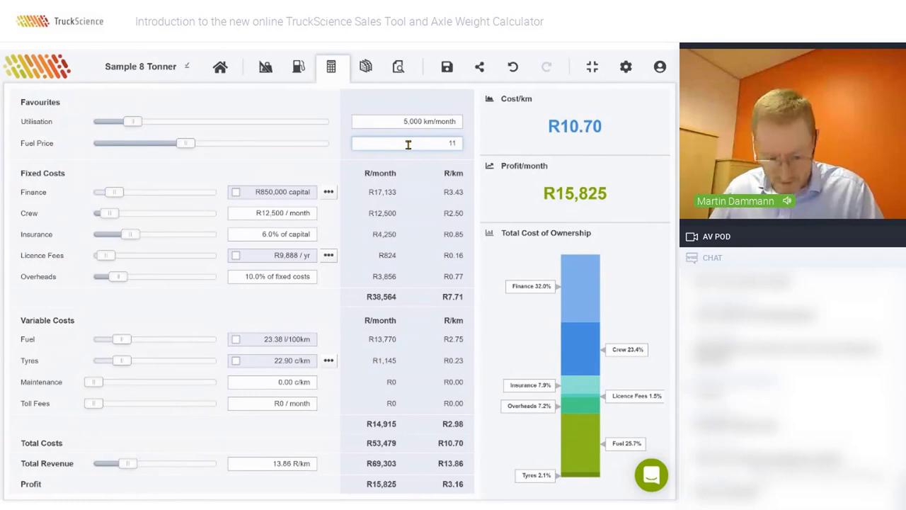
key(Return)
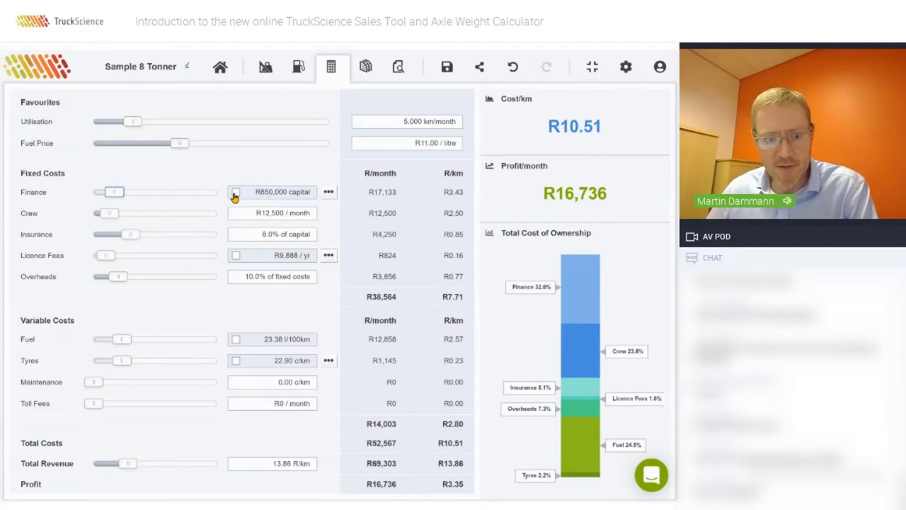
- Check the itemised finance detail without changing it, and override the total finance capital with R1,000,000
click(328, 193)
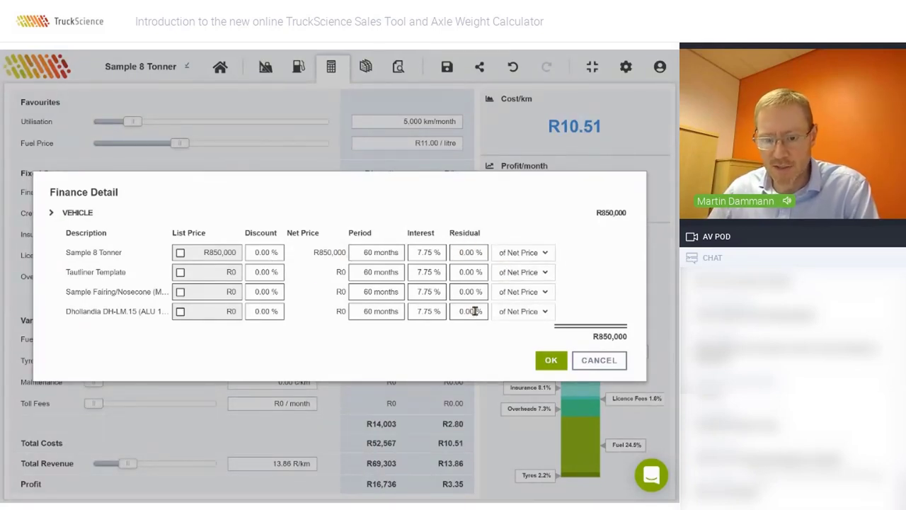
click(594, 363)
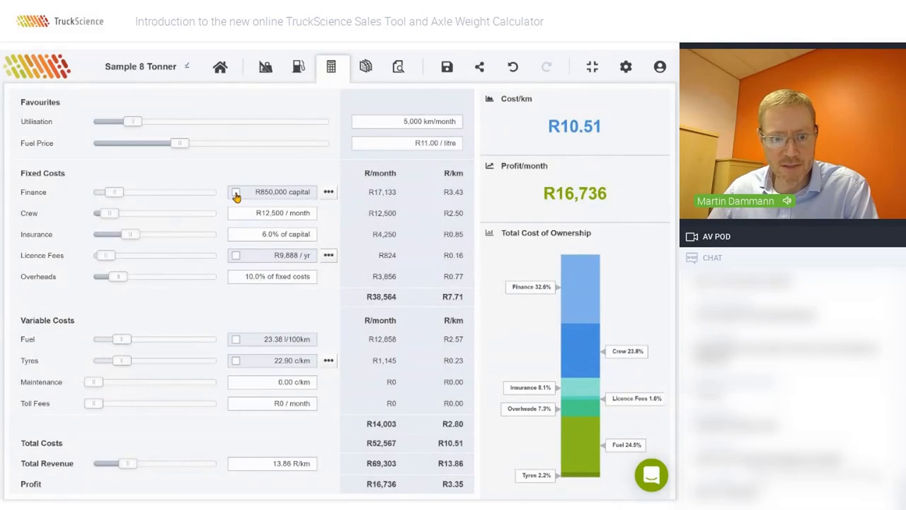
click(236, 194)
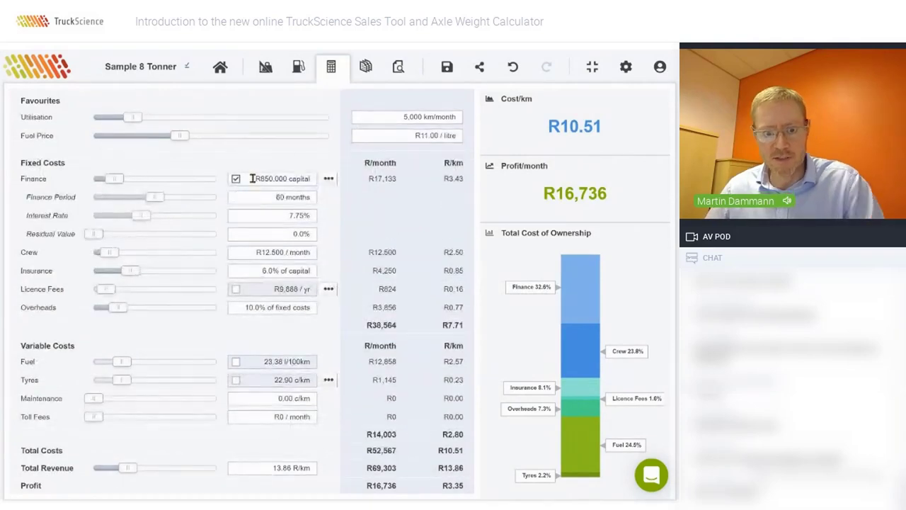
click(251, 178)
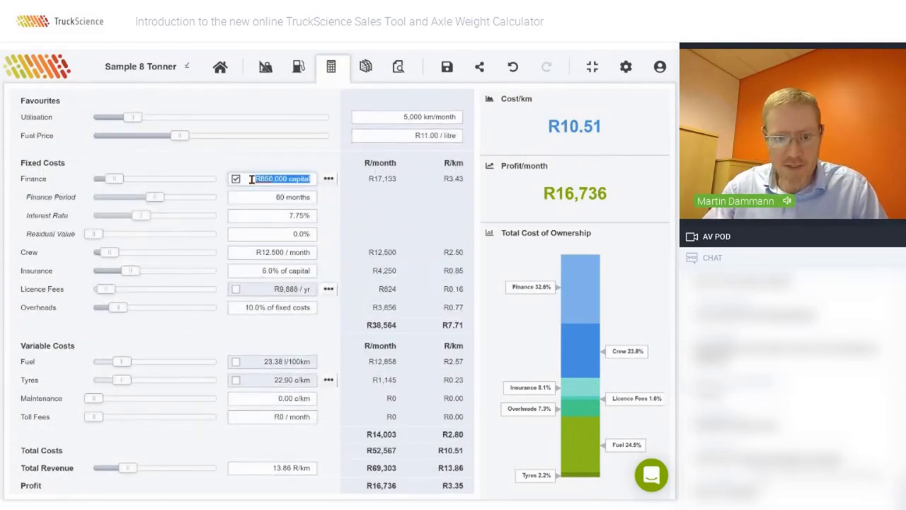
text(0000)
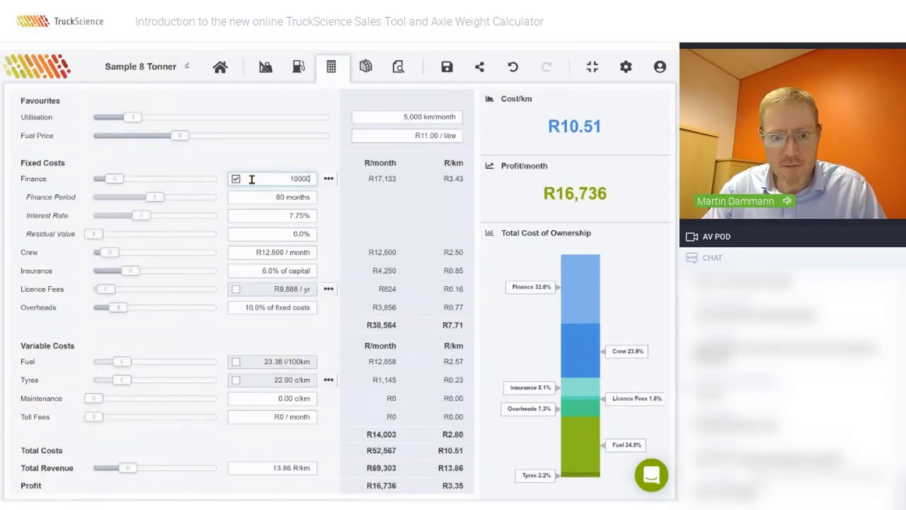
text(0000)
key(Return)
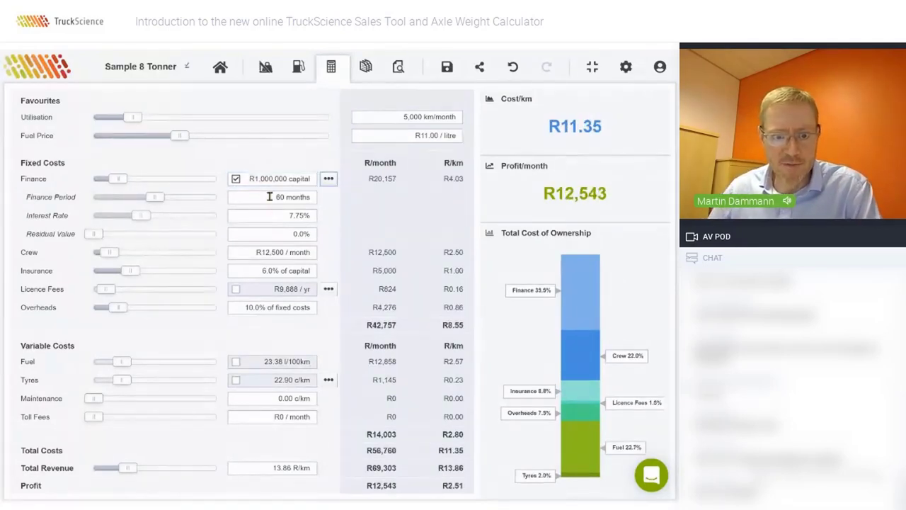
- Set the residual value of the finance to 20%
click(269, 194)
click(282, 215)
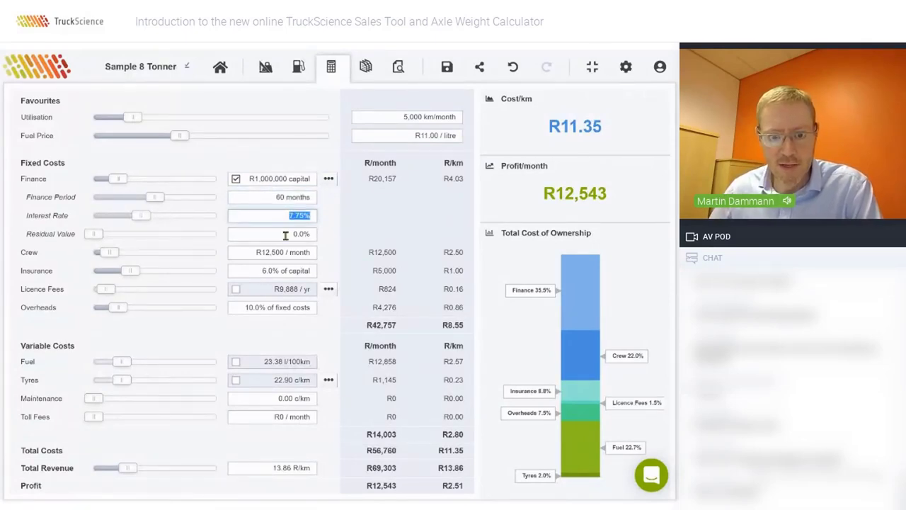
click(285, 235)
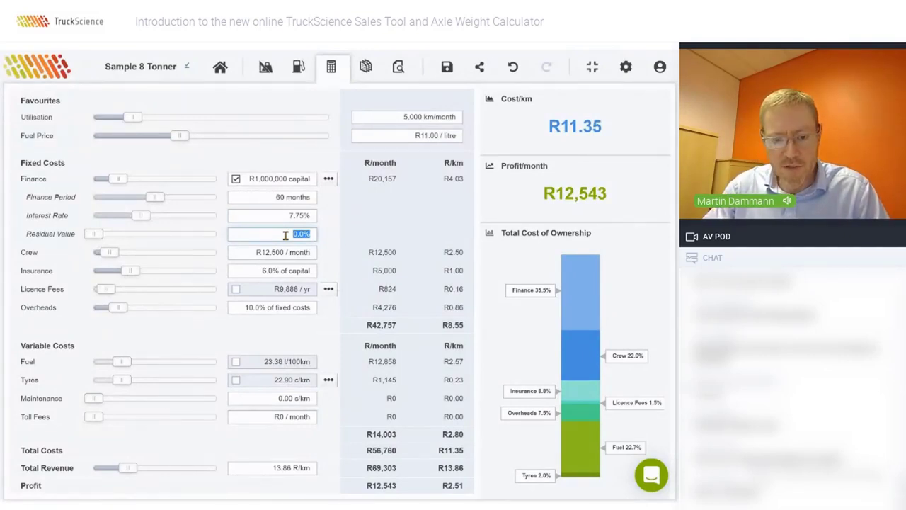
text(20)
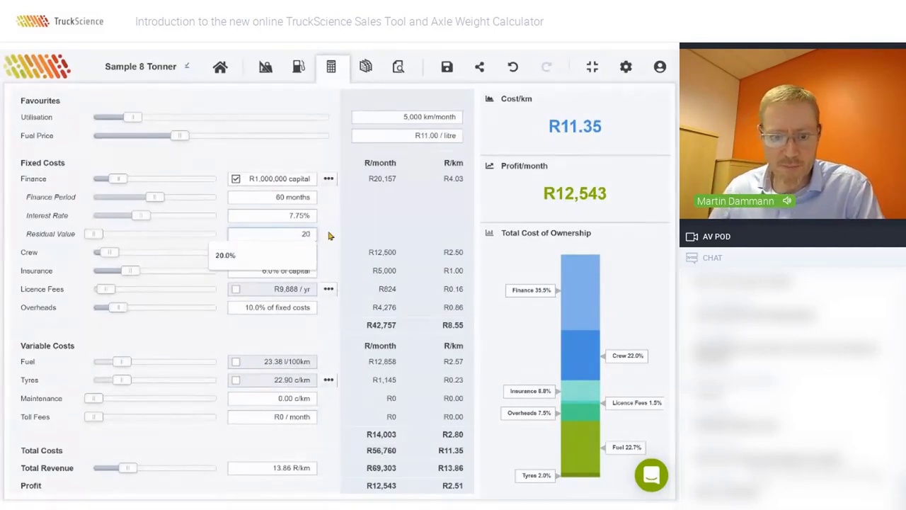
key(Return)
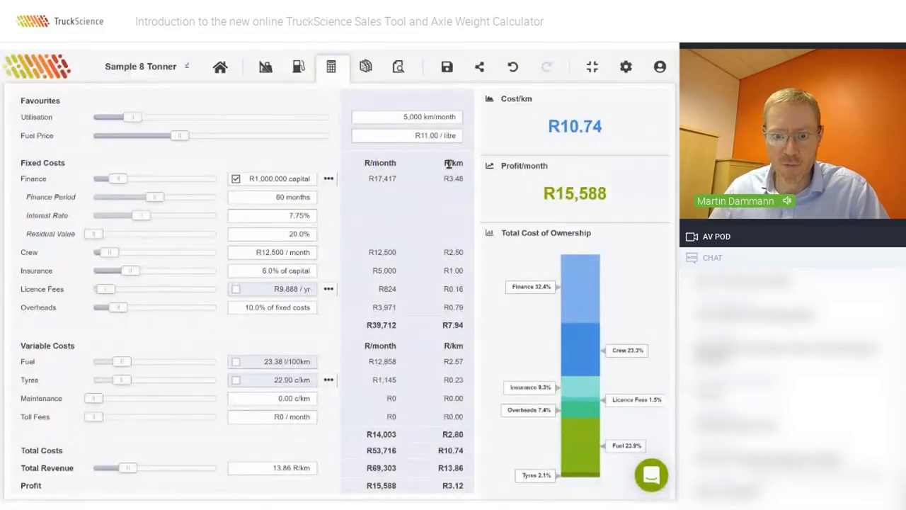
- Check the finance residual value, the monthly crew cost and the insurance percentage among the fixed costs
click(282, 232)
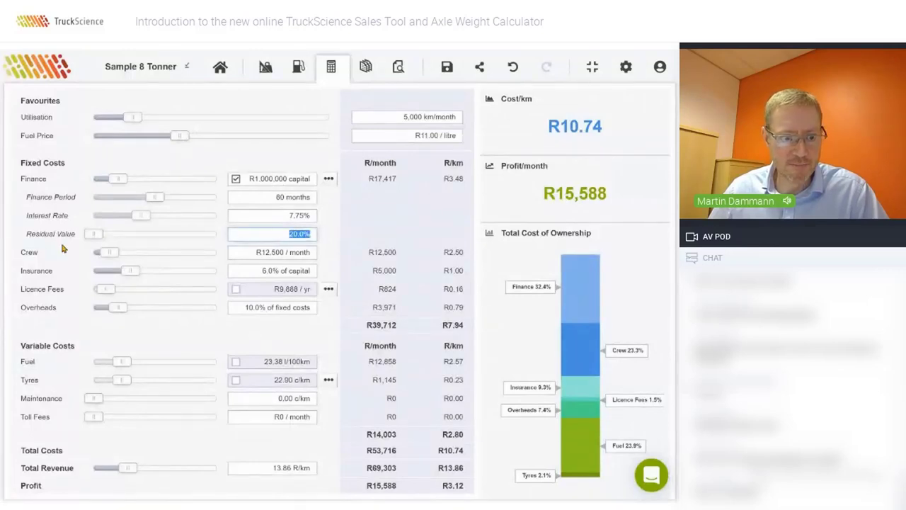
click(247, 252)
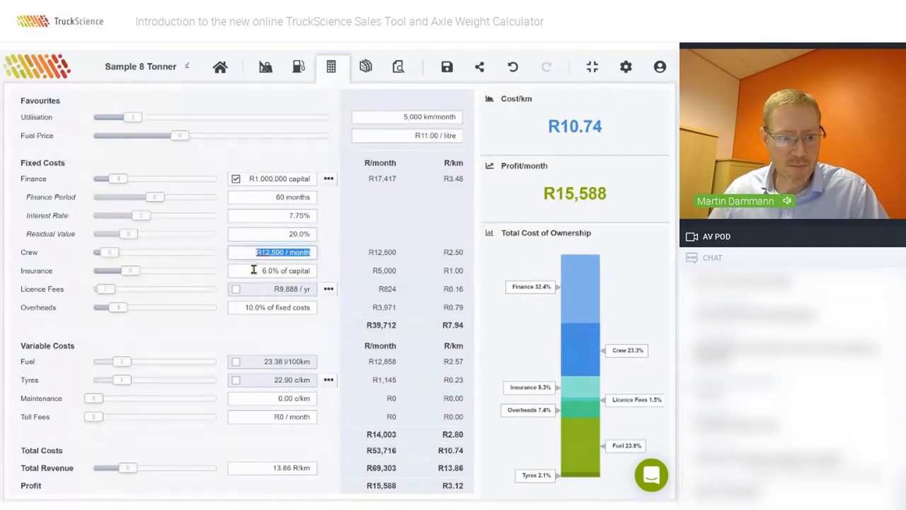
click(254, 267)
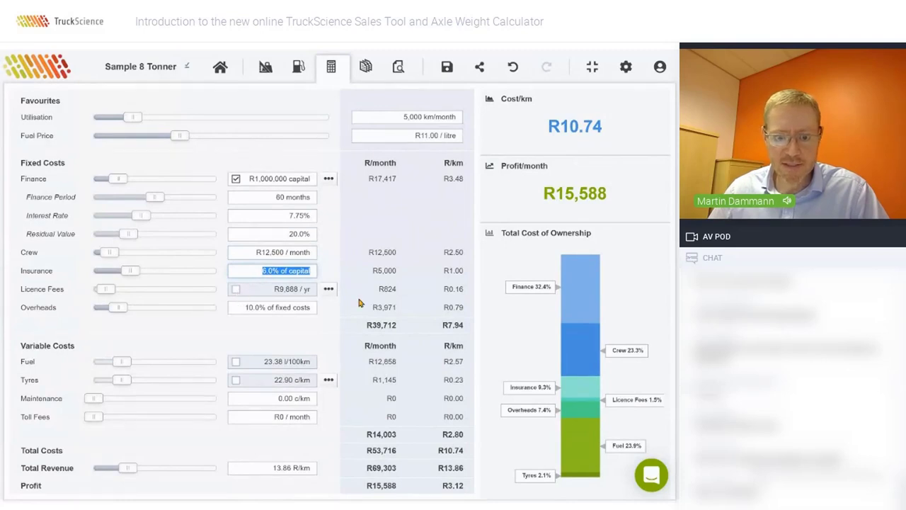
- Examine the vehicle's licence fees detail, including the list of provinces, keeping Gauteng, and close it without overriding the fee
click(328, 288)
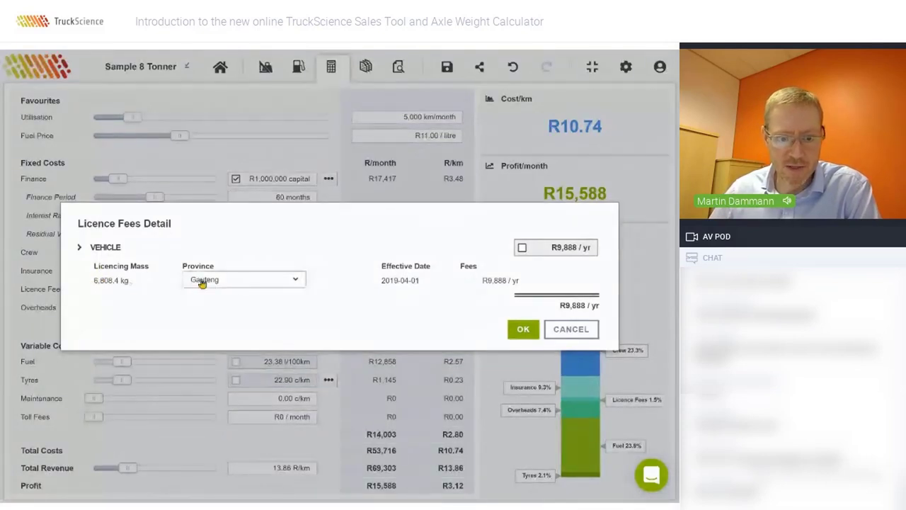
click(267, 284)
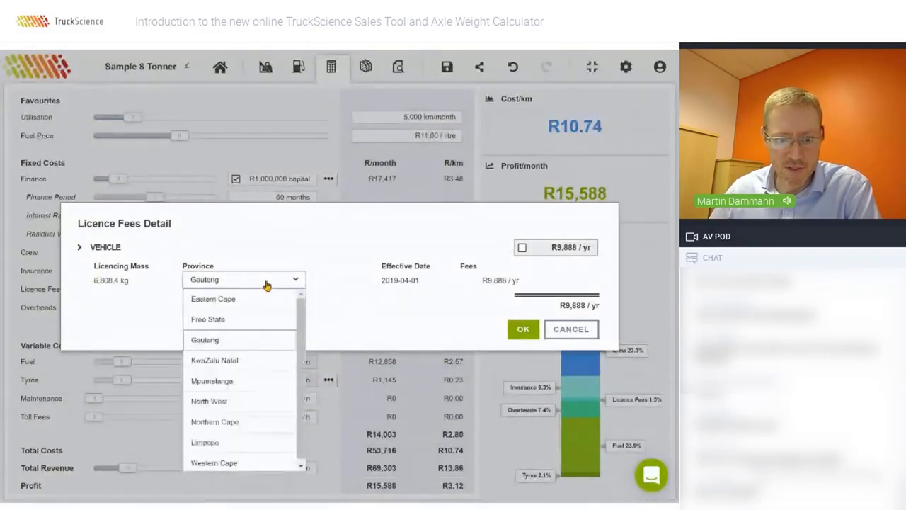
click(233, 340)
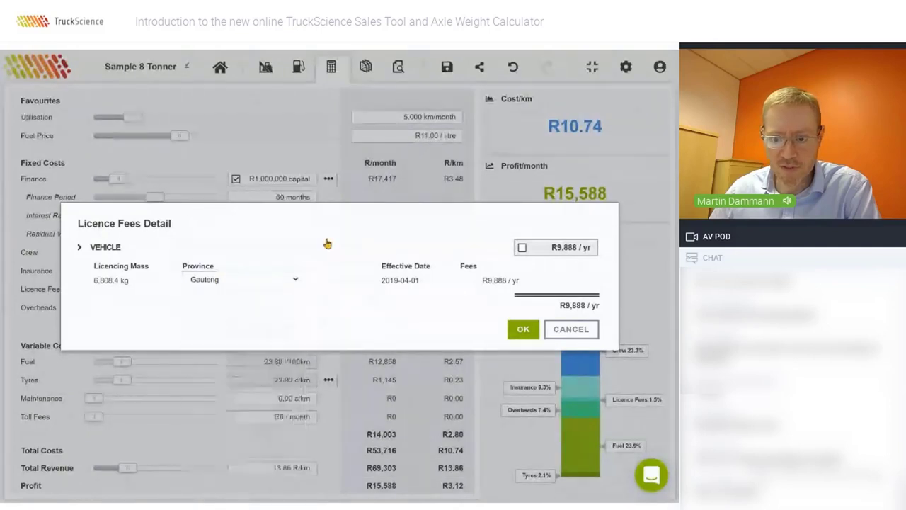
click(171, 251)
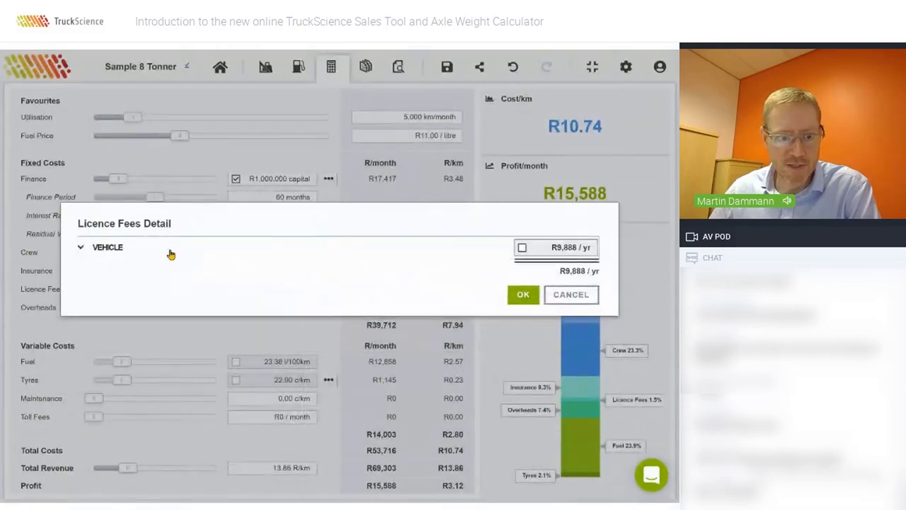
click(111, 250)
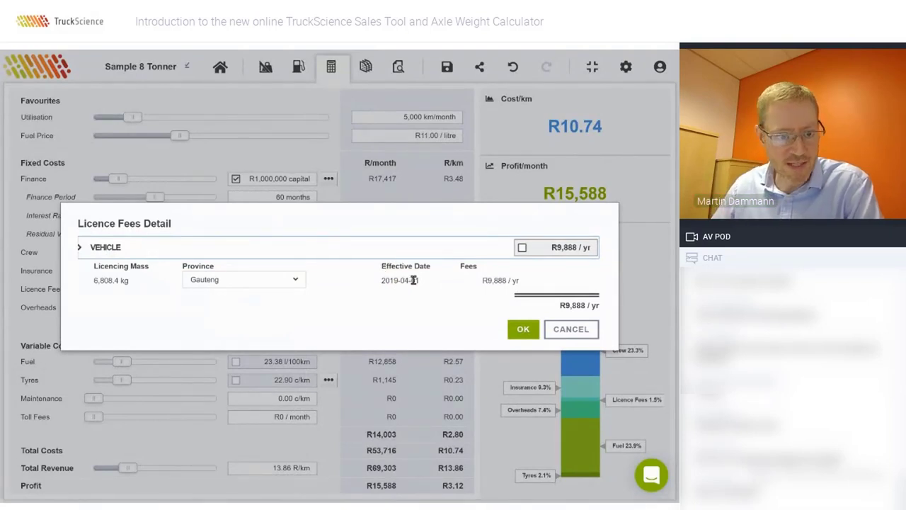
key(Escape)
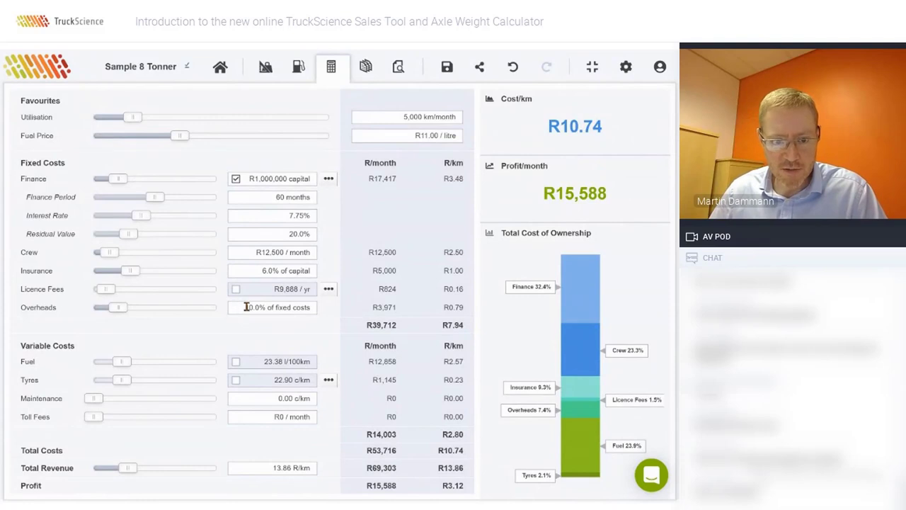
- Try overheads of 5% and 20% of fixed costs, and set them back to 10%
click(243, 307)
text(5)
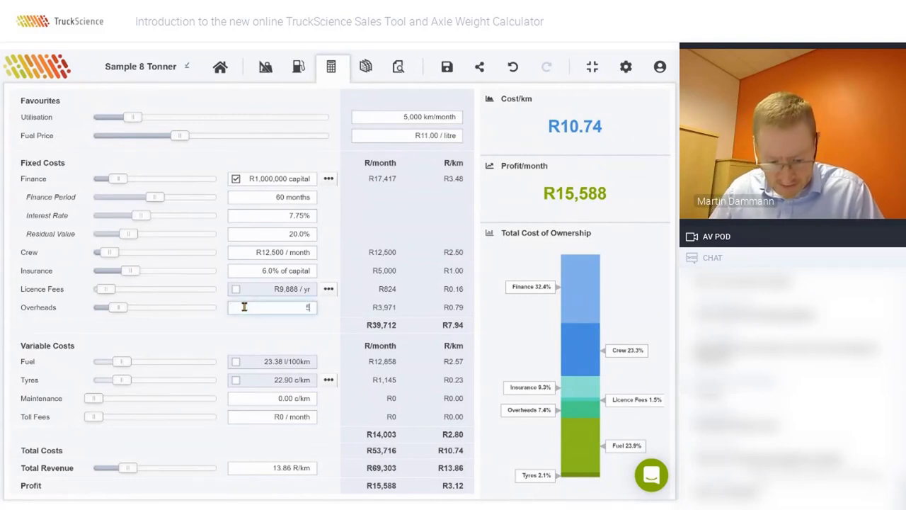
key(Return)
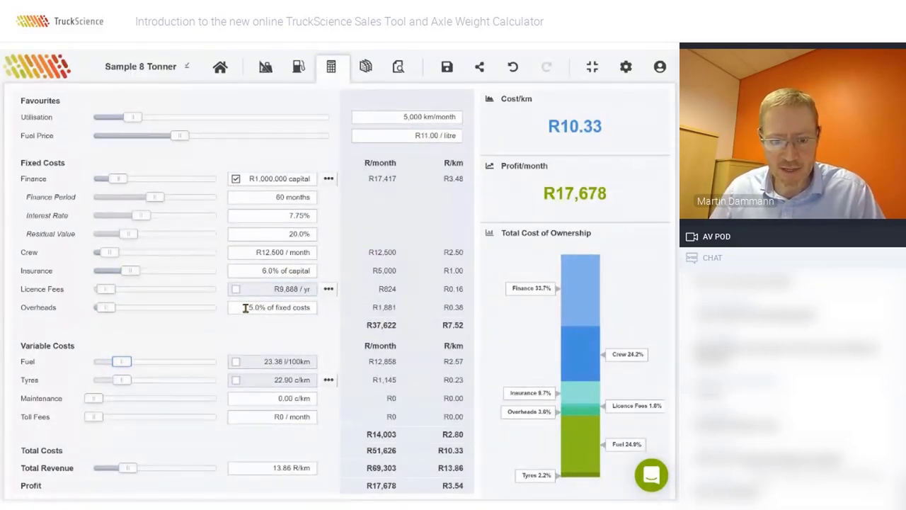
click(245, 307)
text(2)
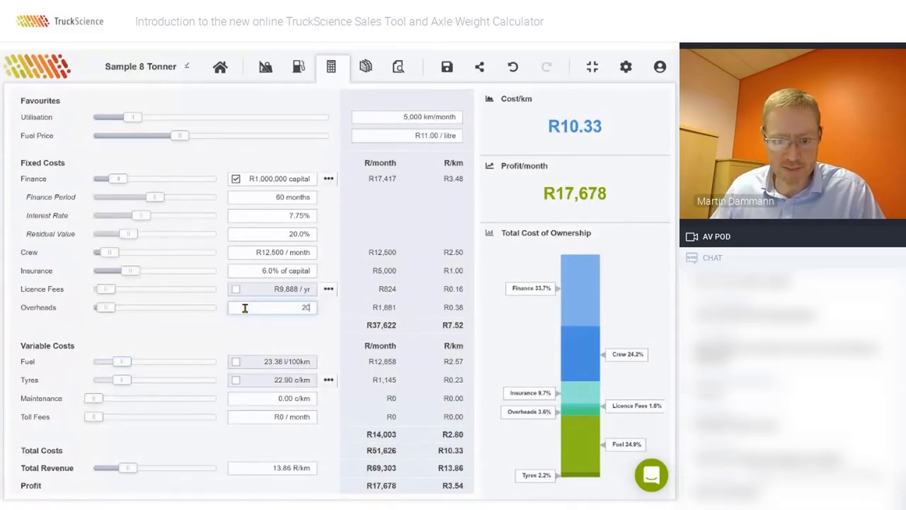
text(0)
key(Return)
click(281, 307)
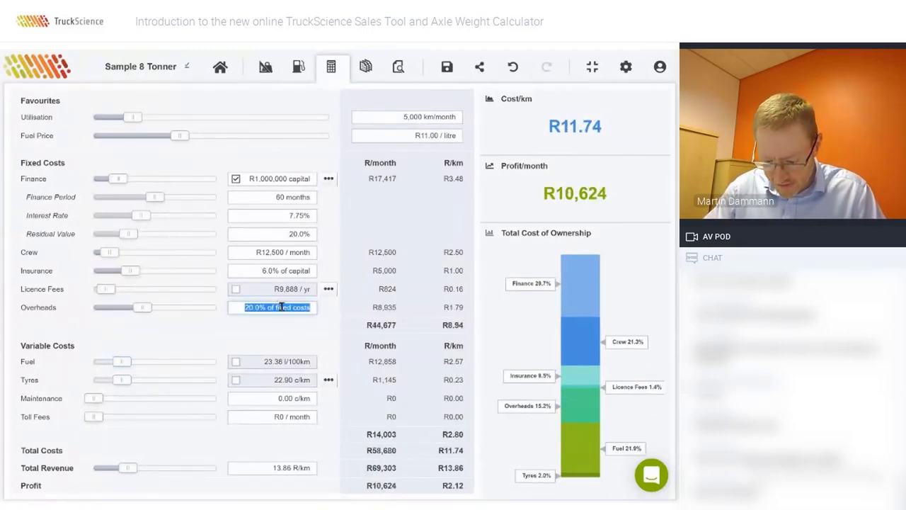
text(10)
key(Return)
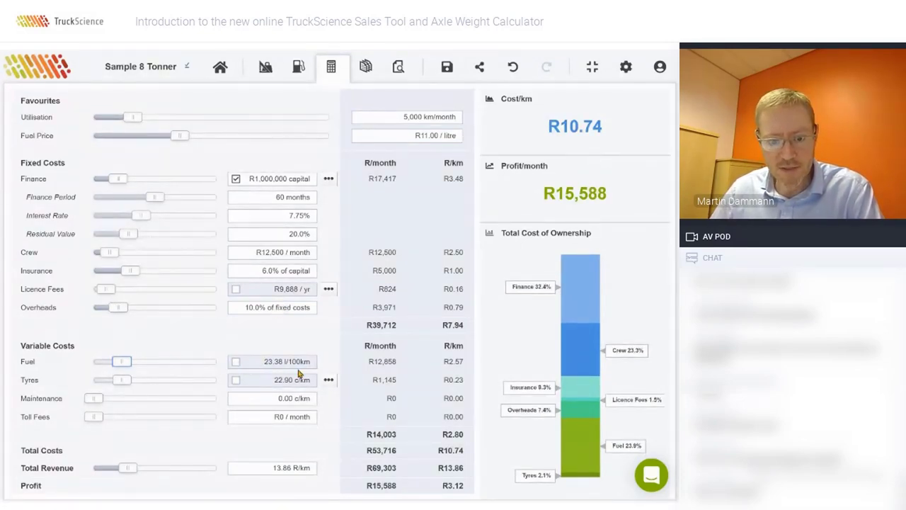
- Override the calculated fuel consumption with 24 l/100km
click(235, 362)
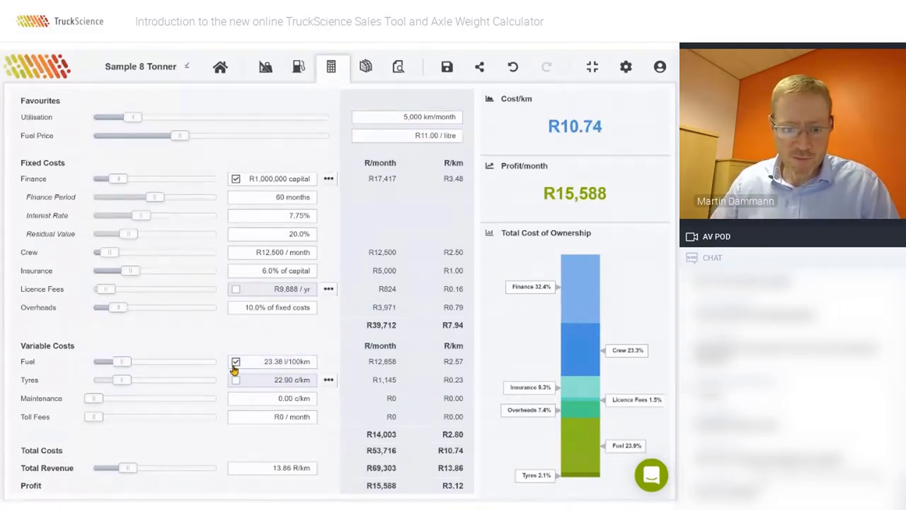
click(259, 362)
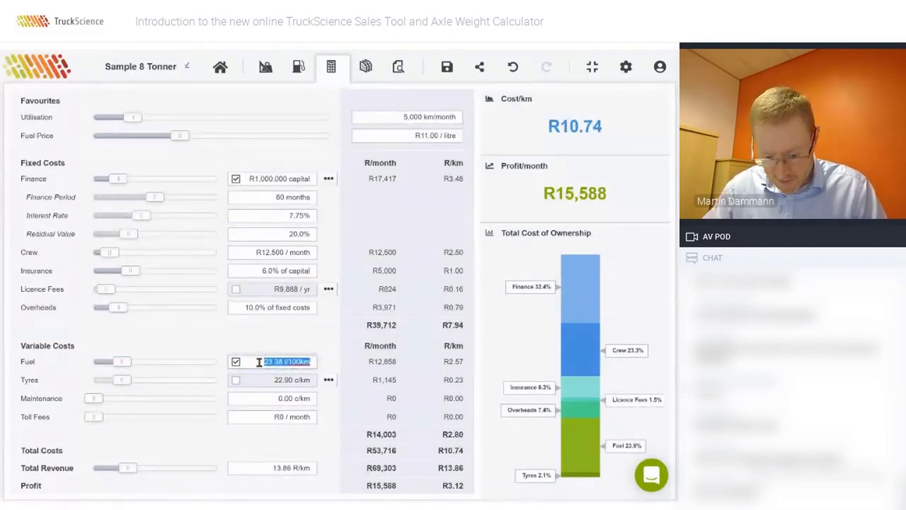
text(24)
key(Tab)
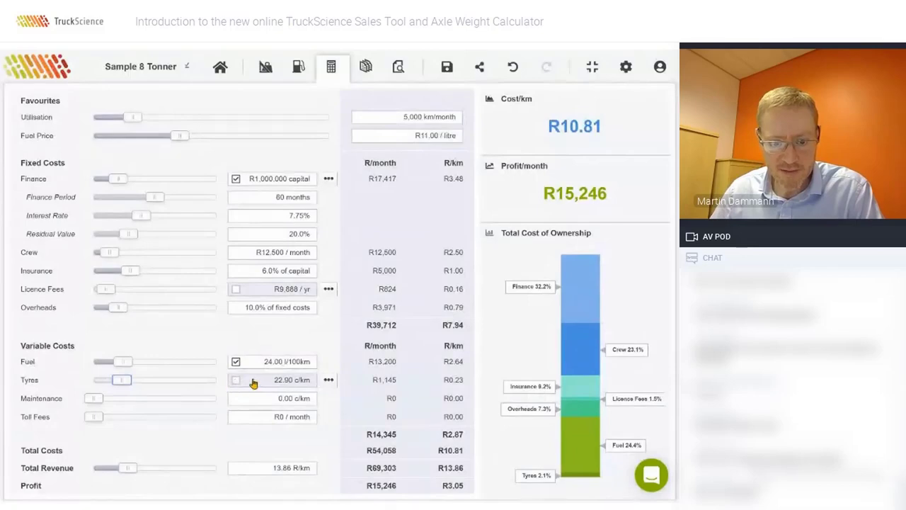
- Examine the tyre detail for the average cost and average life per tyre on both axles, and accept it without edits
click(328, 381)
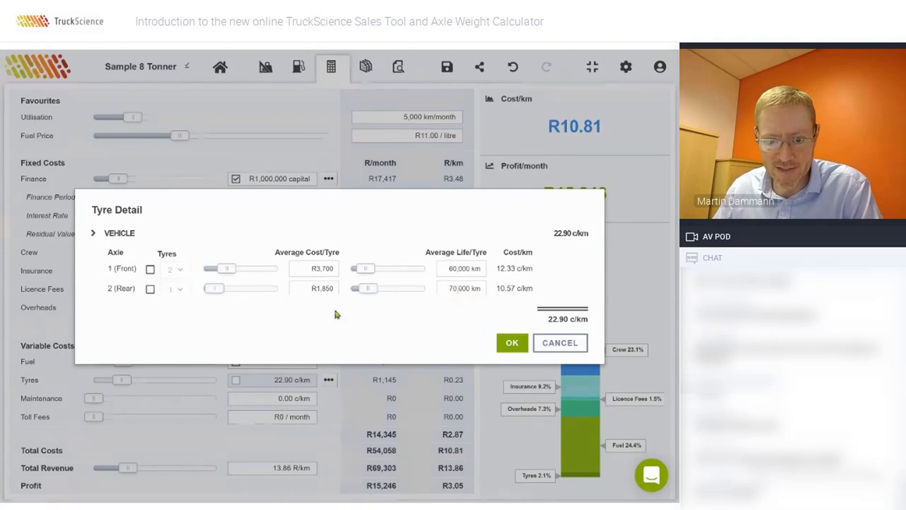
click(309, 268)
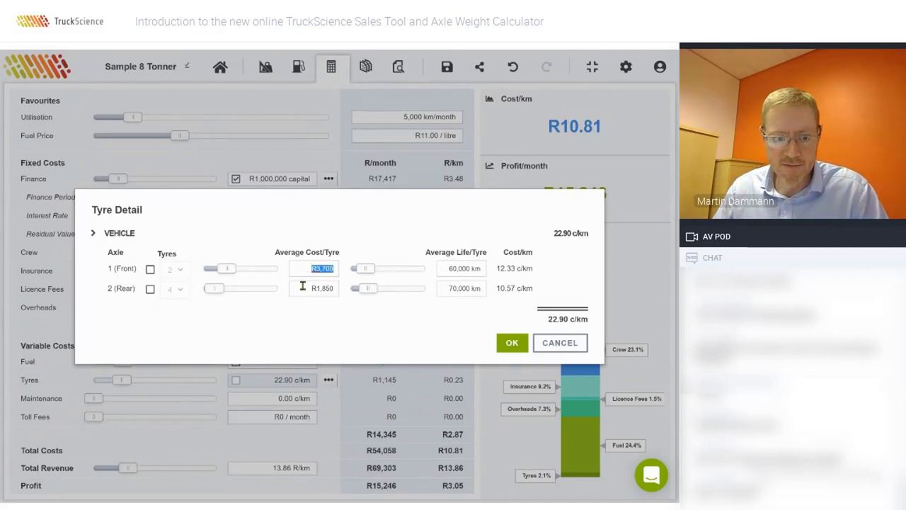
click(303, 288)
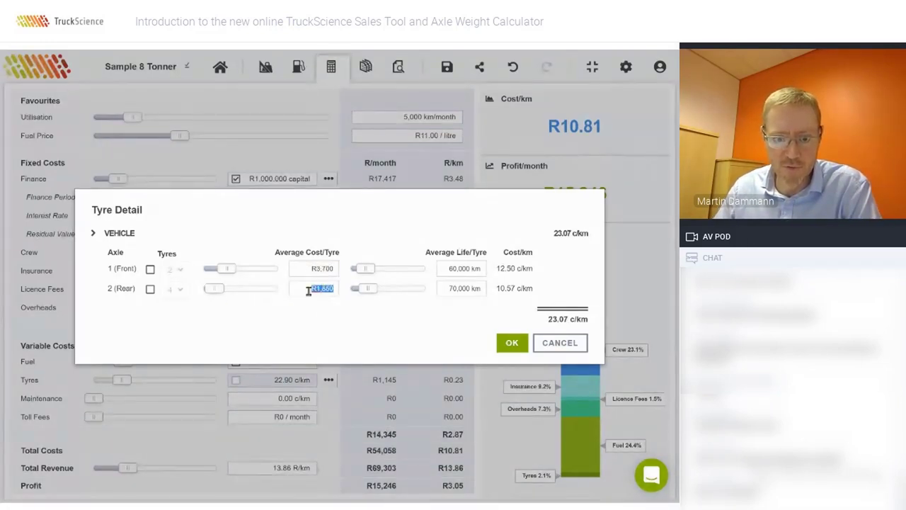
click(447, 266)
click(450, 289)
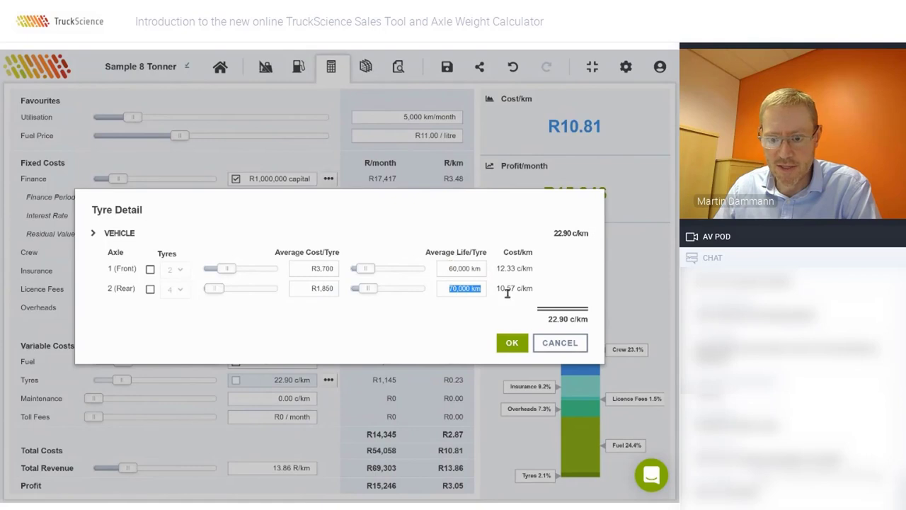
click(512, 343)
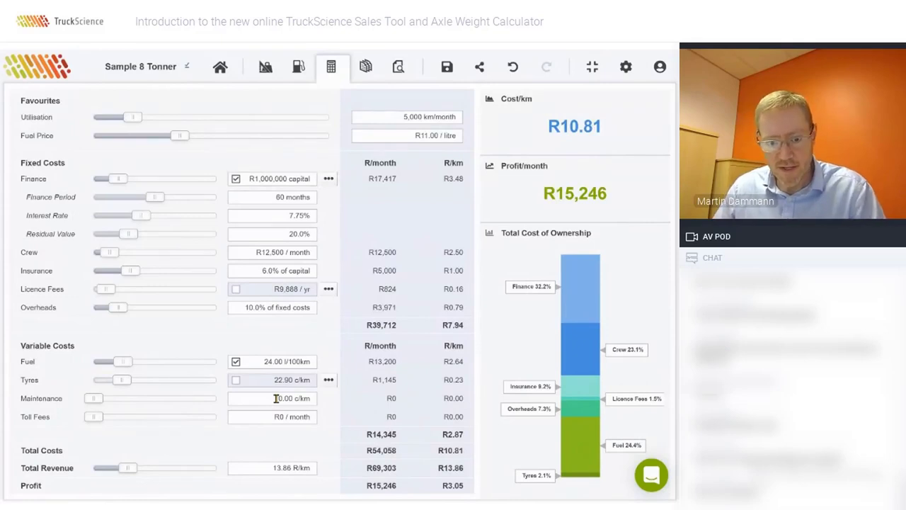
- Set the maintenance cost to 50 c/km and the toll fees to R2,000 per month
click(276, 399)
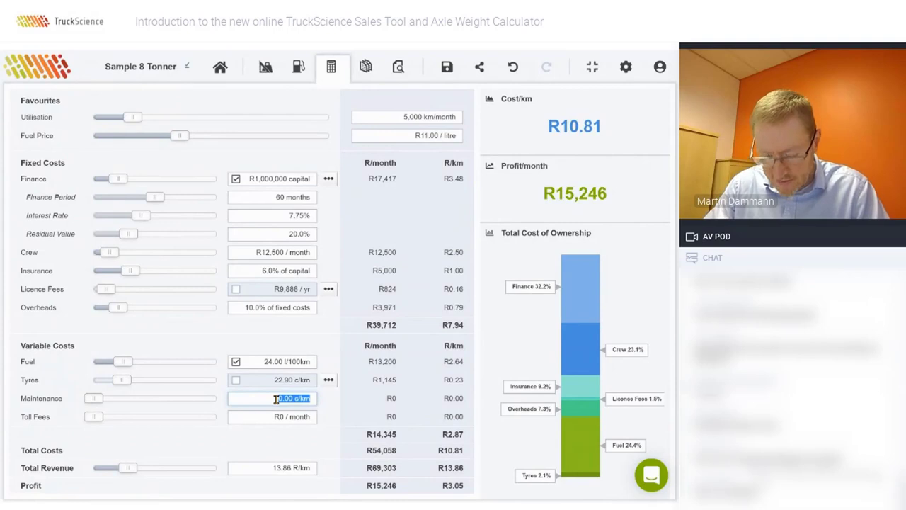
text(50)
key(Tab)
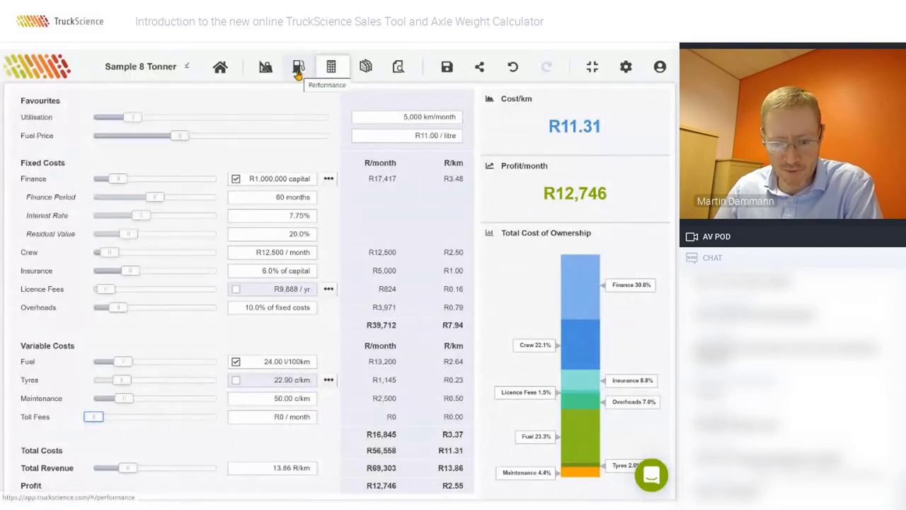
click(263, 418)
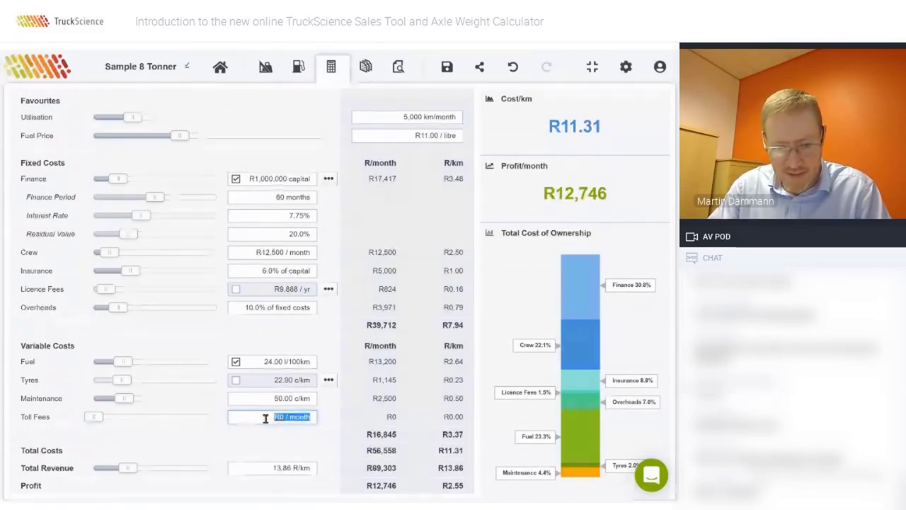
text(2000)
key(Return)
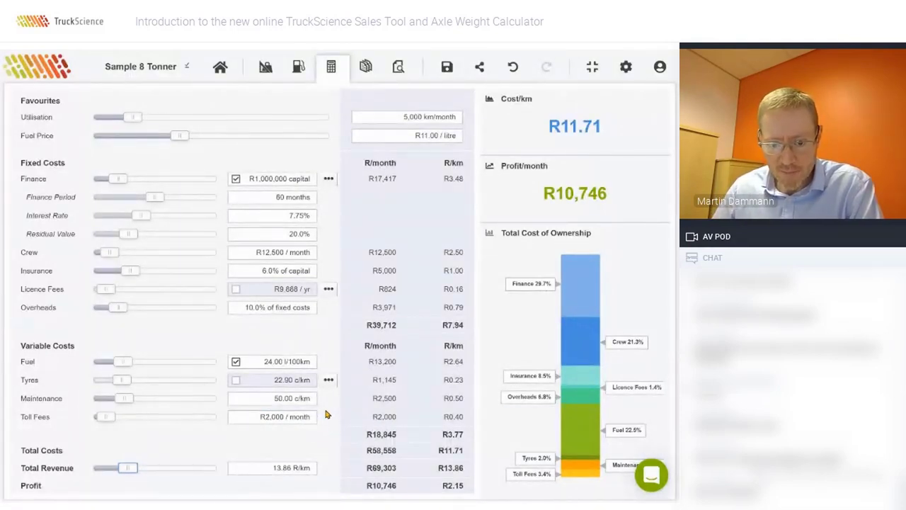
- Send the support team the message "How do I get the toll fees" in a new conversation, and close the chat and its reply
click(651, 476)
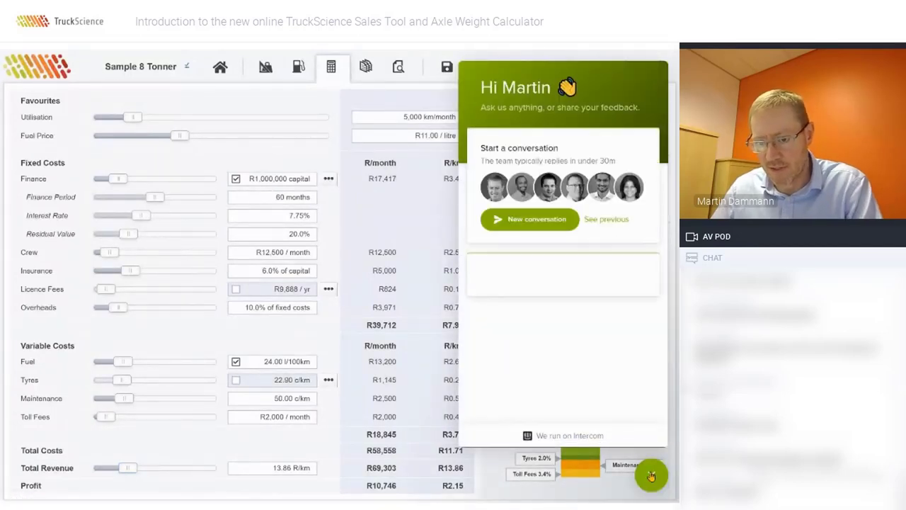
click(530, 221)
click(499, 431)
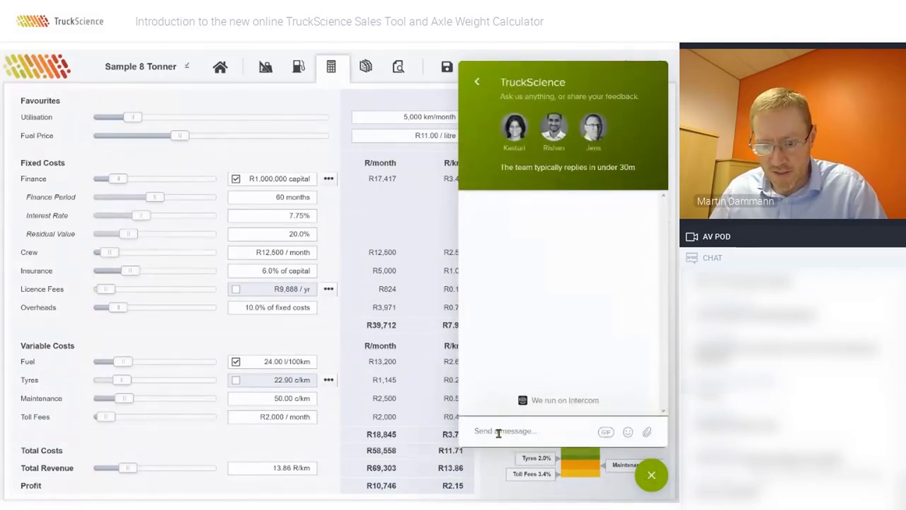
text(How)
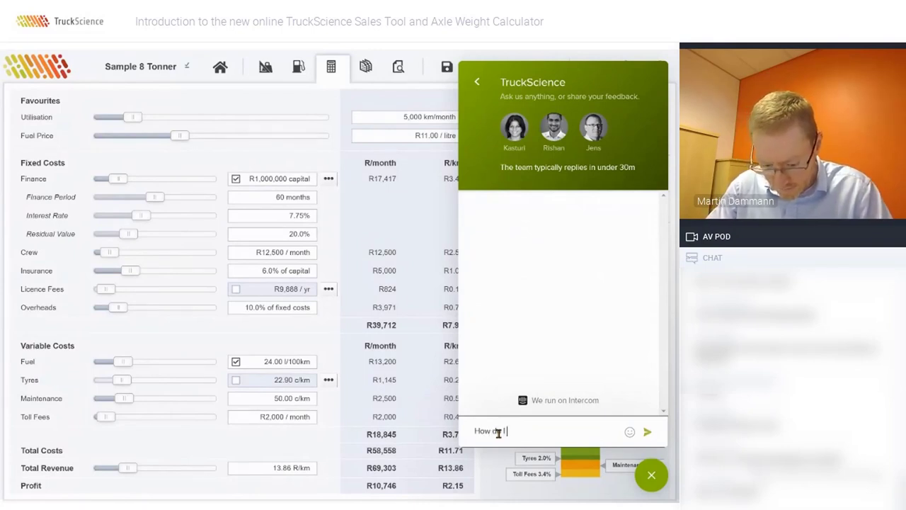
text(do I)
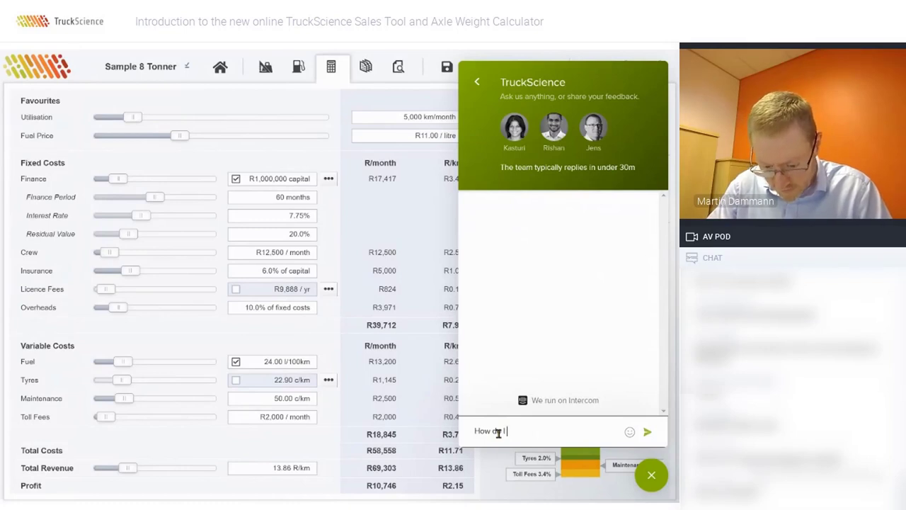
text( get the toll)
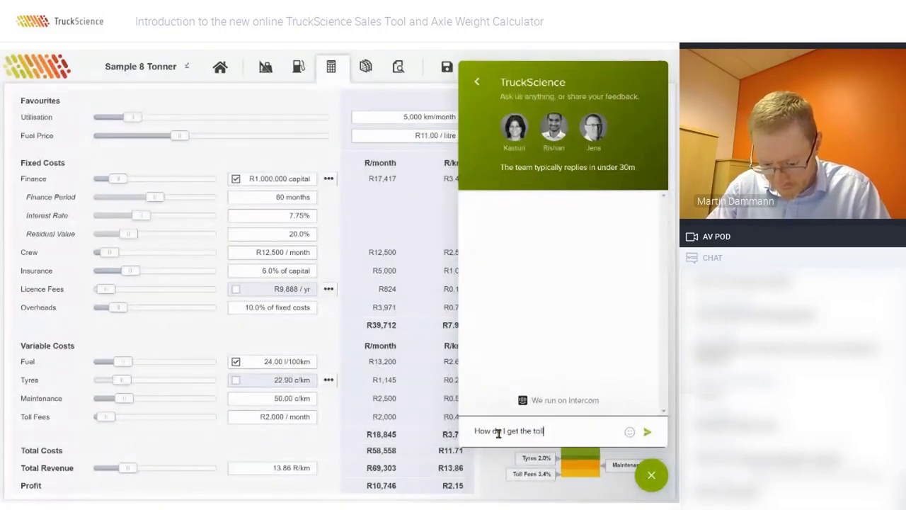
text( fees)
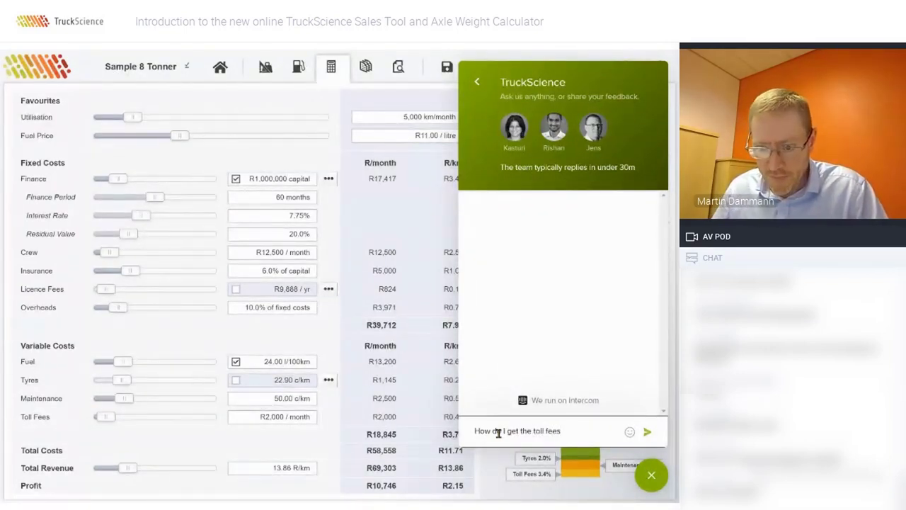
click(647, 431)
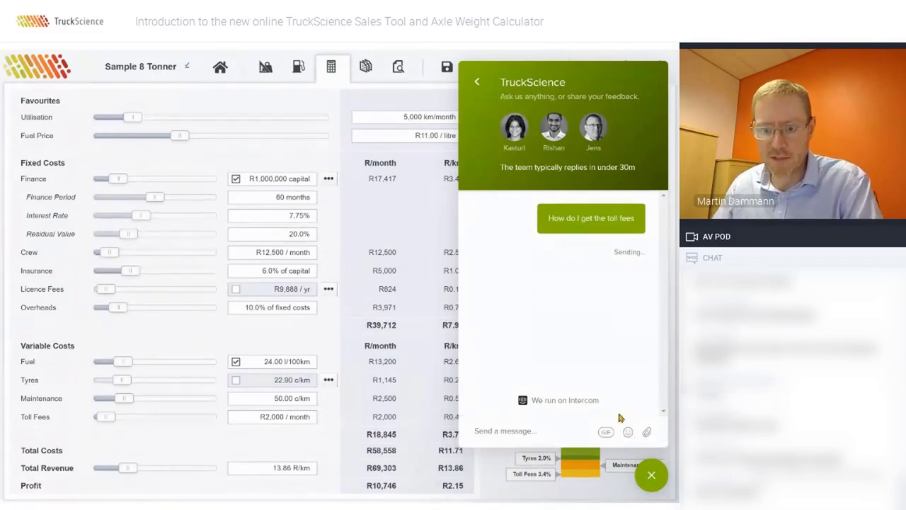
click(652, 476)
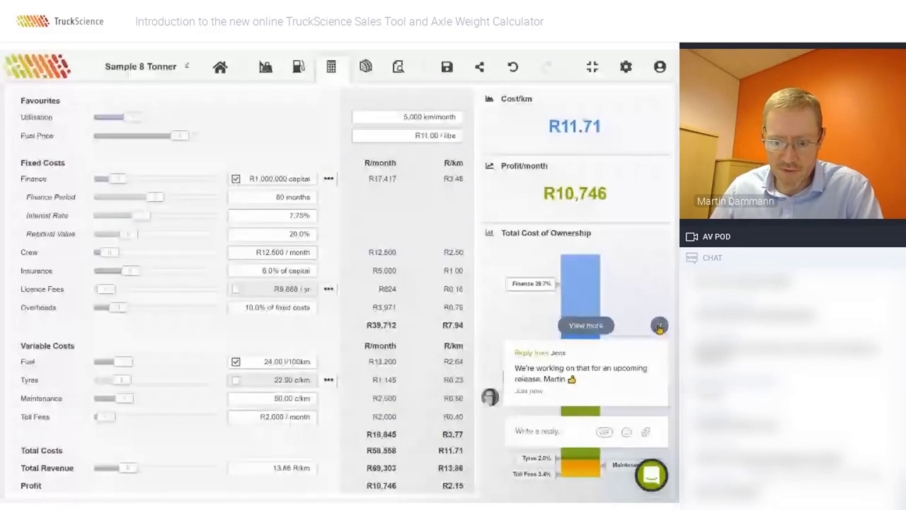
click(659, 327)
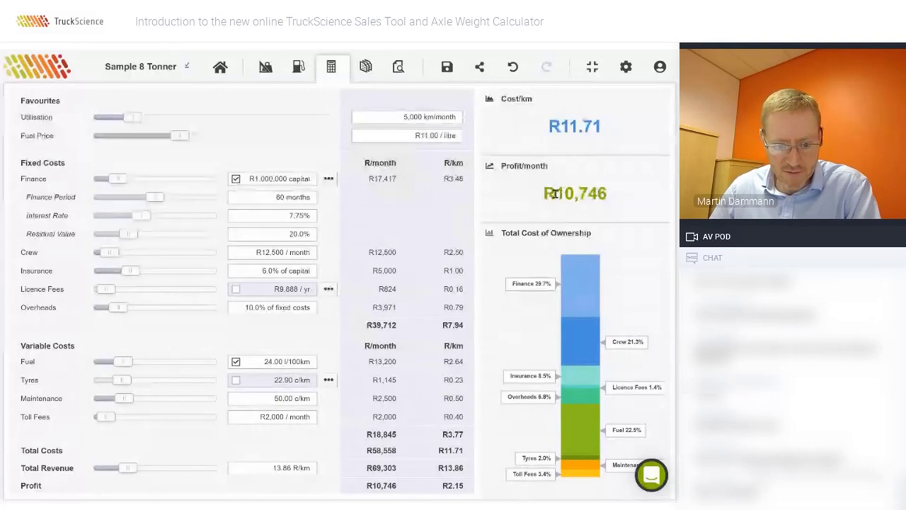
- Set the total revenue to 15 R/km and check the monthly profit figure
click(264, 468)
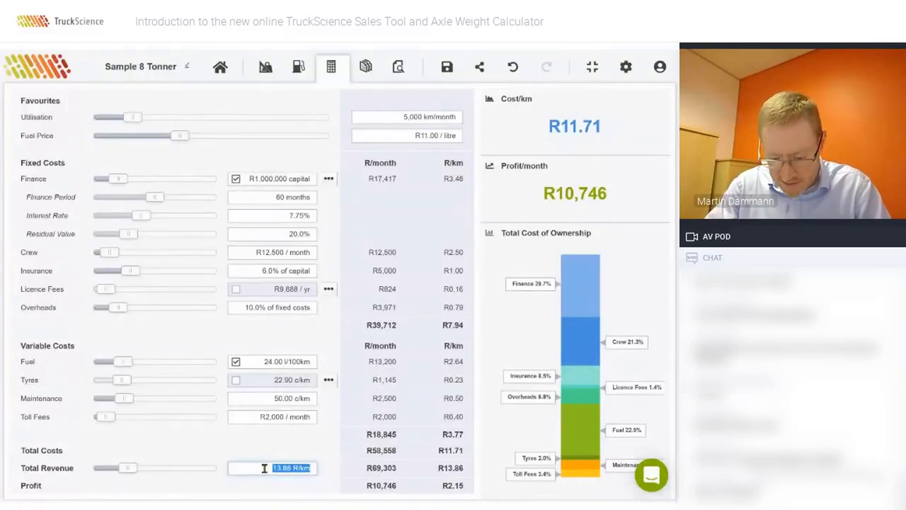
text(15)
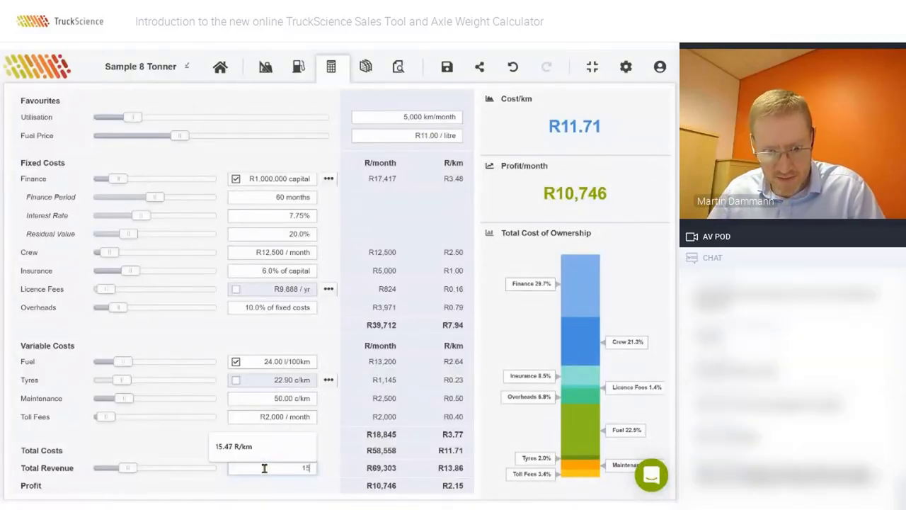
key(Return)
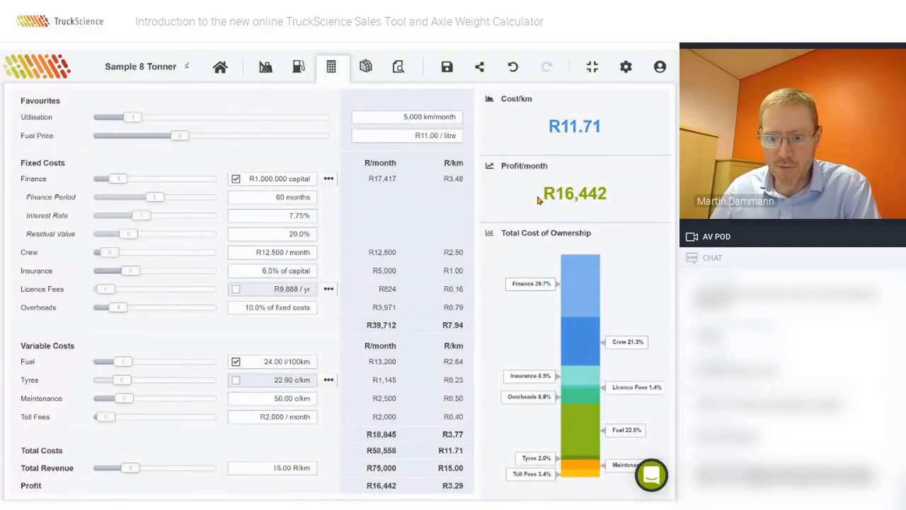
drag(545, 192, 626, 197)
click(625, 197)
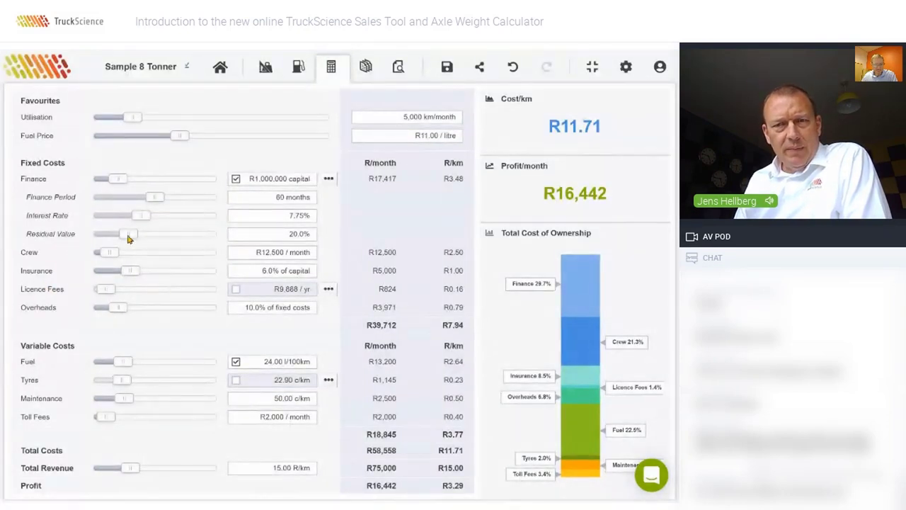
- Remove the R1,000,000 capital override from Finance and accept the finance detail without edits
click(284, 234)
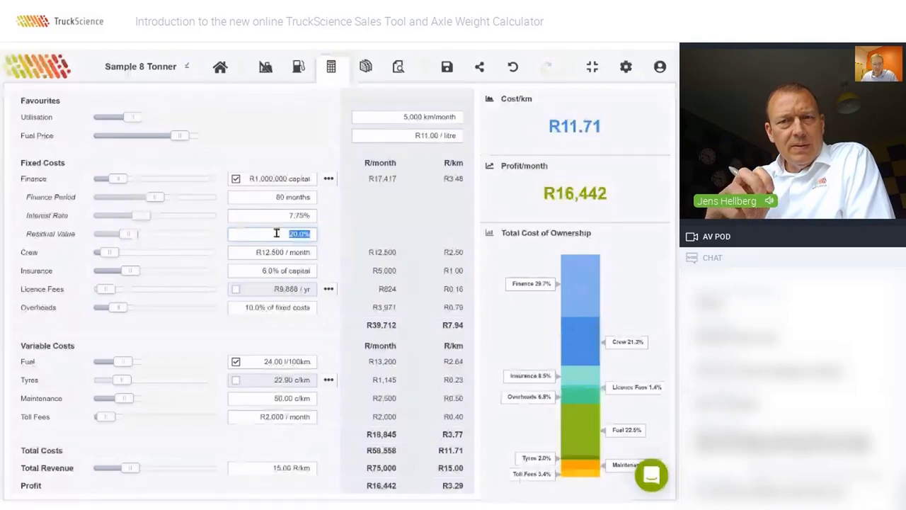
click(236, 179)
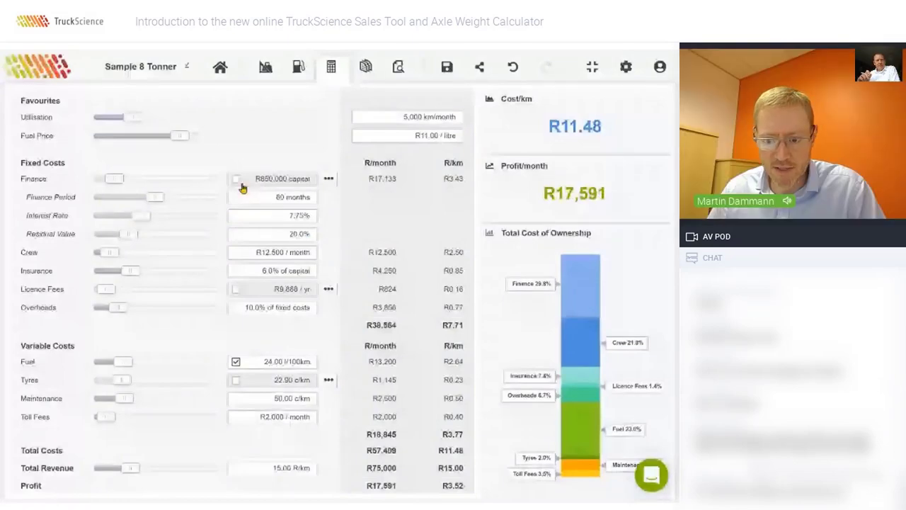
click(244, 179)
click(547, 360)
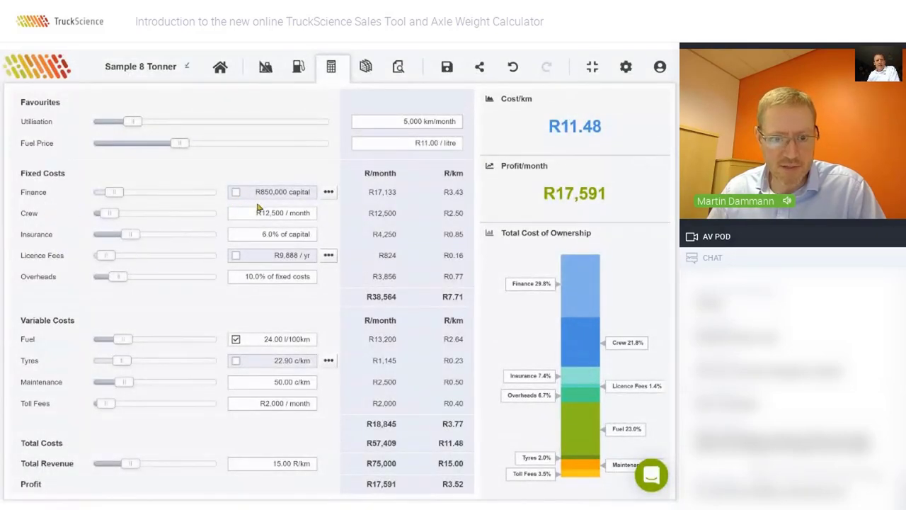
- Review the finance detail for the truck and its equipment, cancel it, and re-enable the finance capital override
click(328, 193)
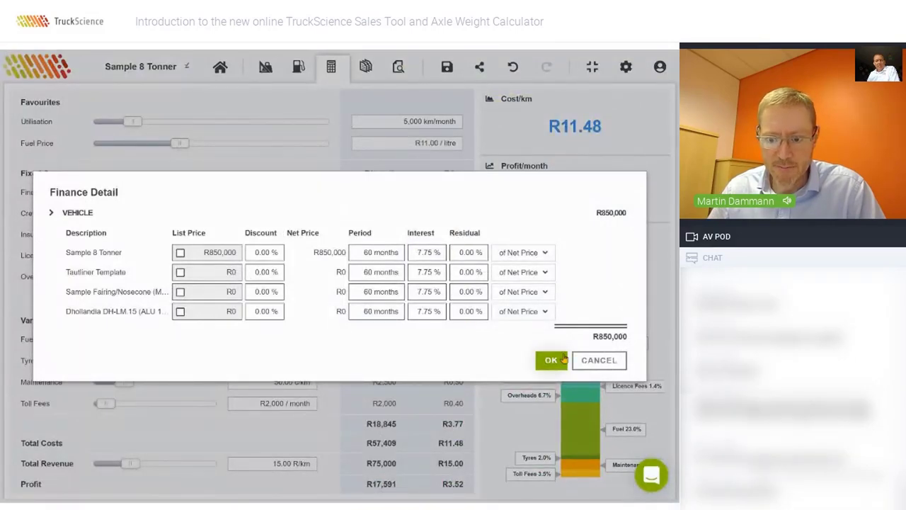
click(599, 360)
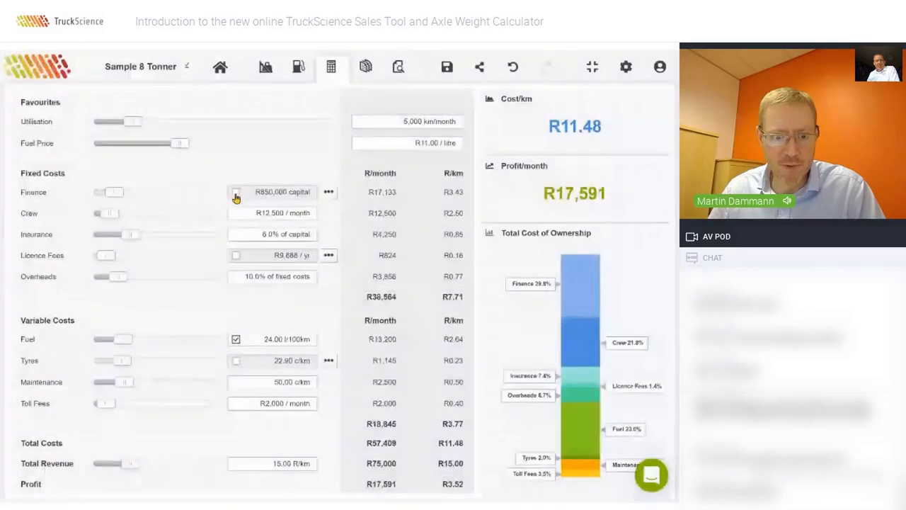
click(236, 192)
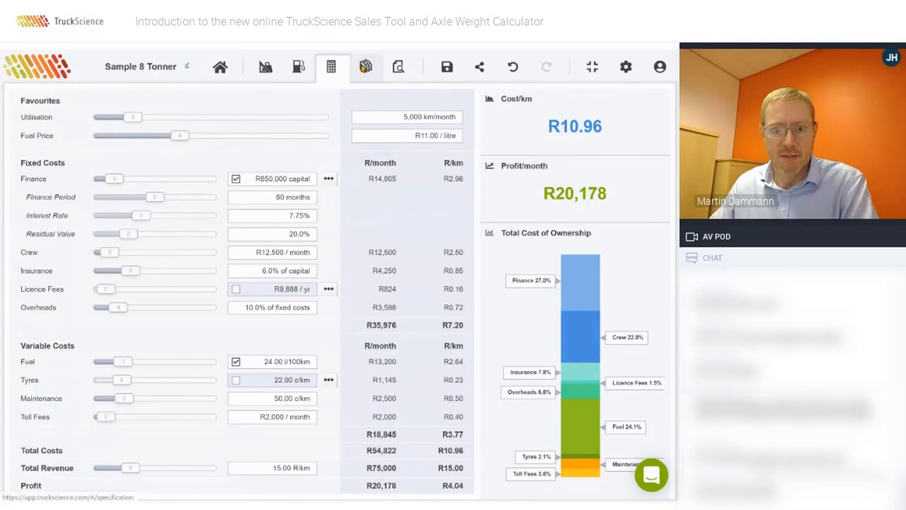
- Examine the vehicle and mass sections of the Sample 8 Tonner's specification, leaving both sections collapsed
click(364, 67)
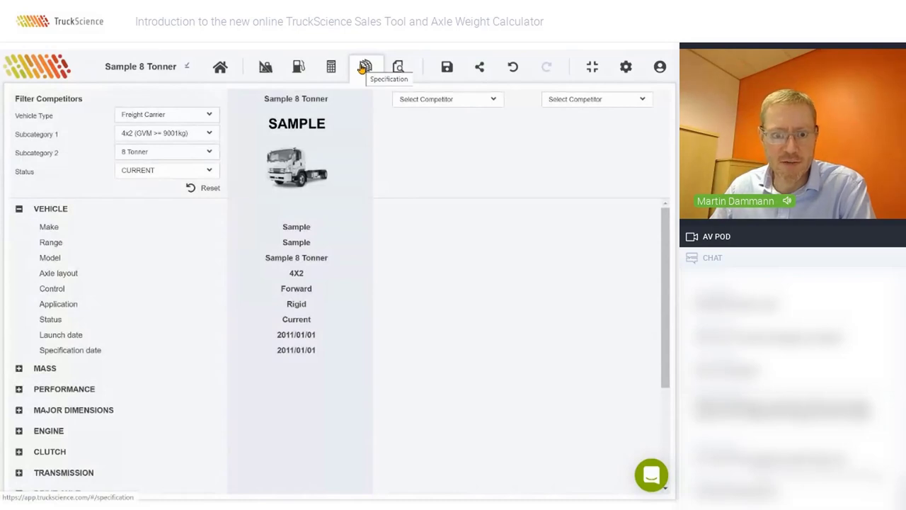
click(19, 210)
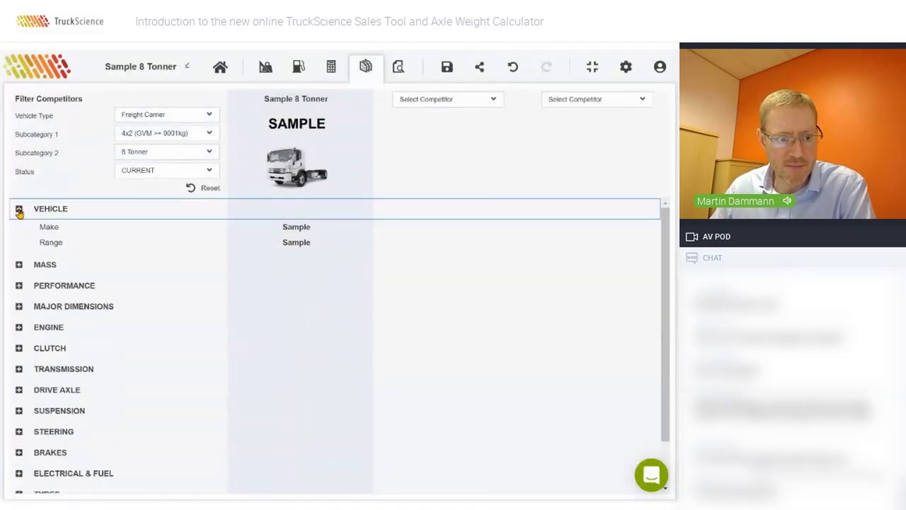
click(19, 211)
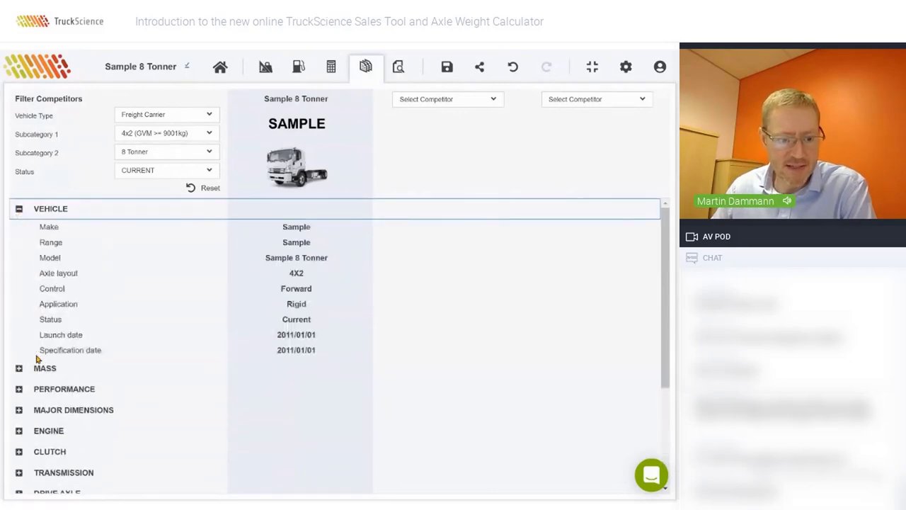
click(19, 369)
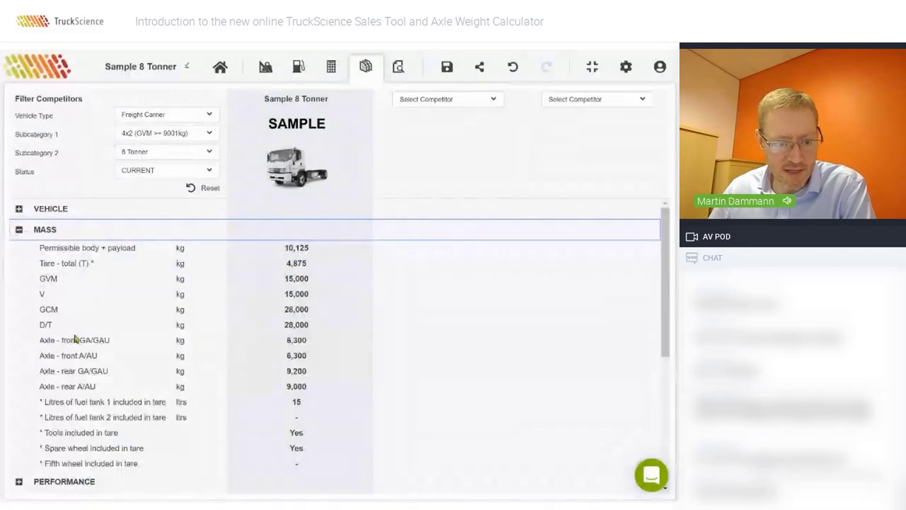
scroll(46, 412, down, 3)
scroll(46, 410, up, 3)
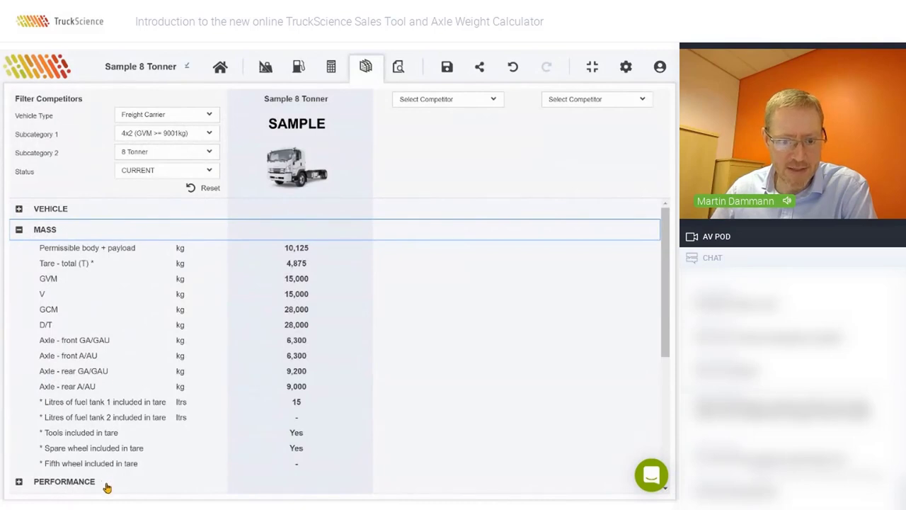
scroll(655, 231, down, 5)
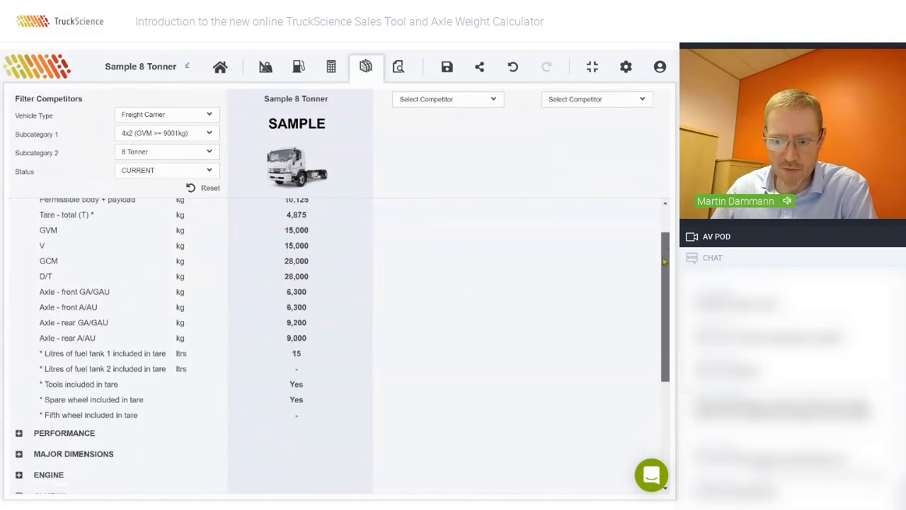
scroll(654, 225, up, 4)
scroll(655, 223, up, 1)
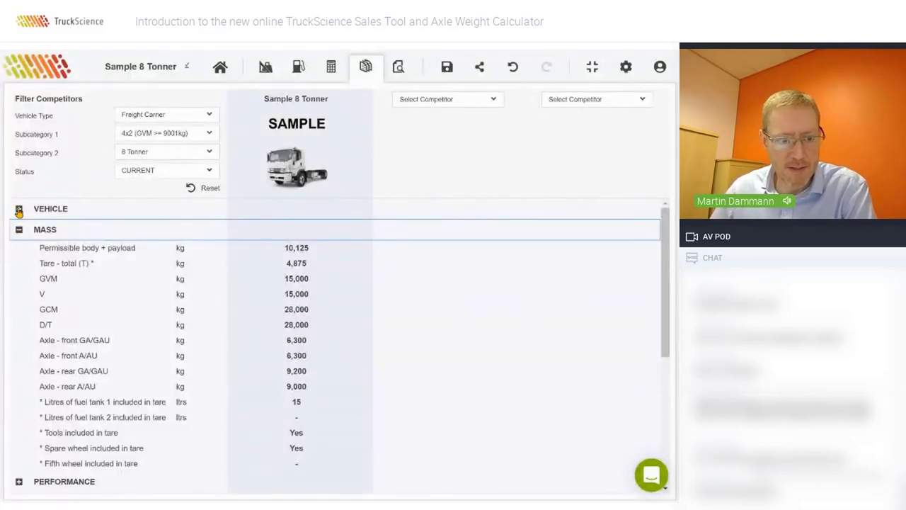
click(19, 230)
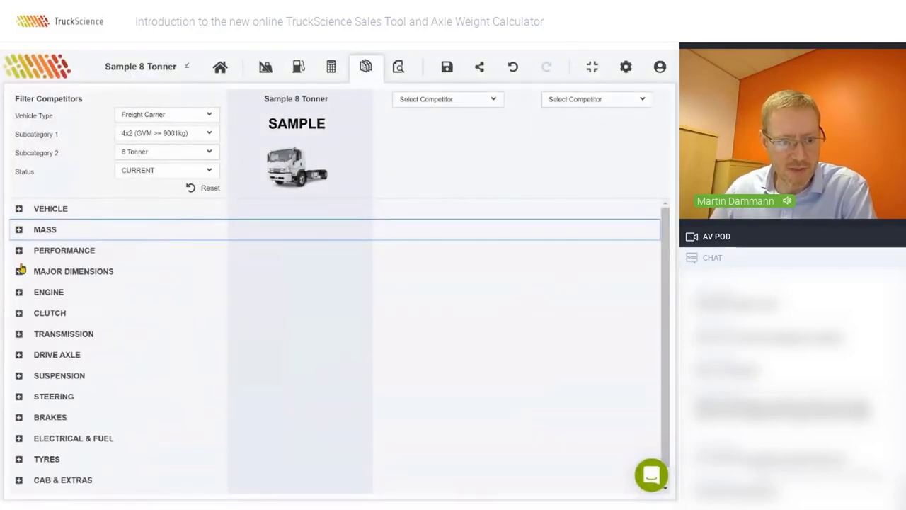
- Search the competitors for "ek5", add the Hino 500 Series 1627 AT LWB (EK5) as first competitor, and expand the mass comparison
click(493, 101)
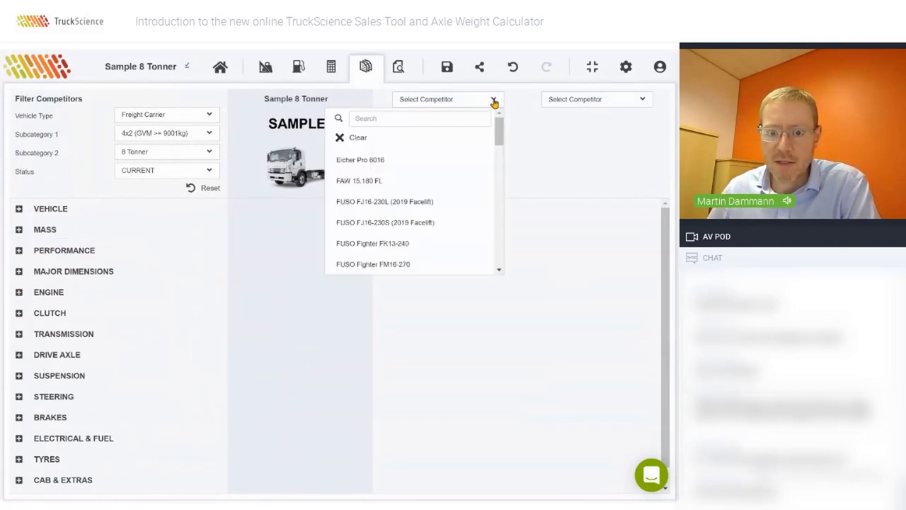
click(362, 118)
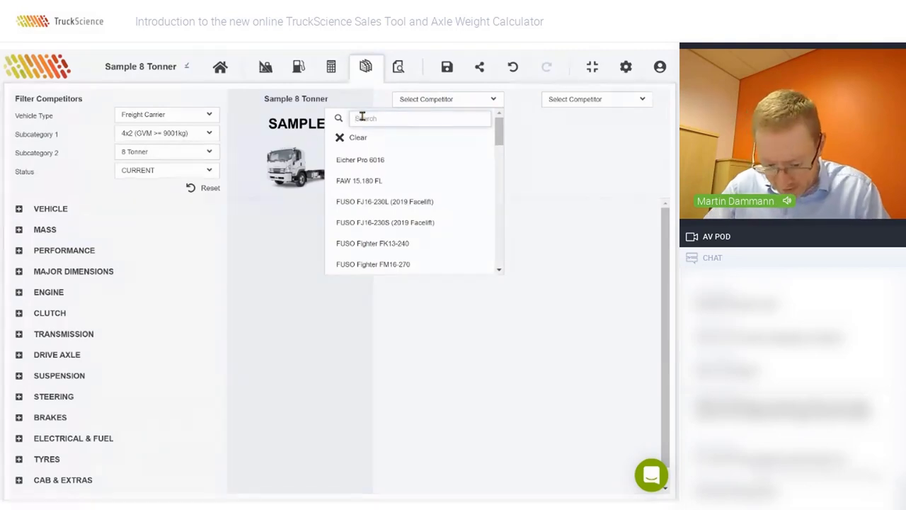
text(ek5)
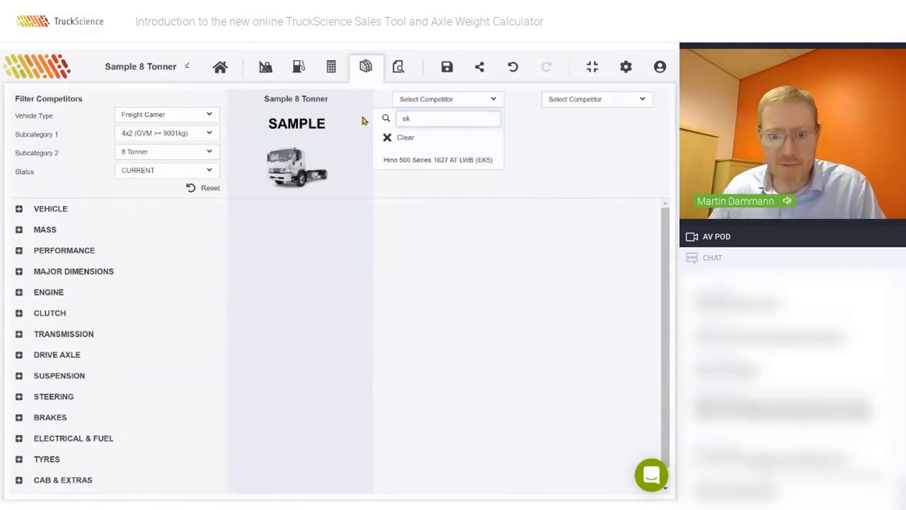
click(417, 161)
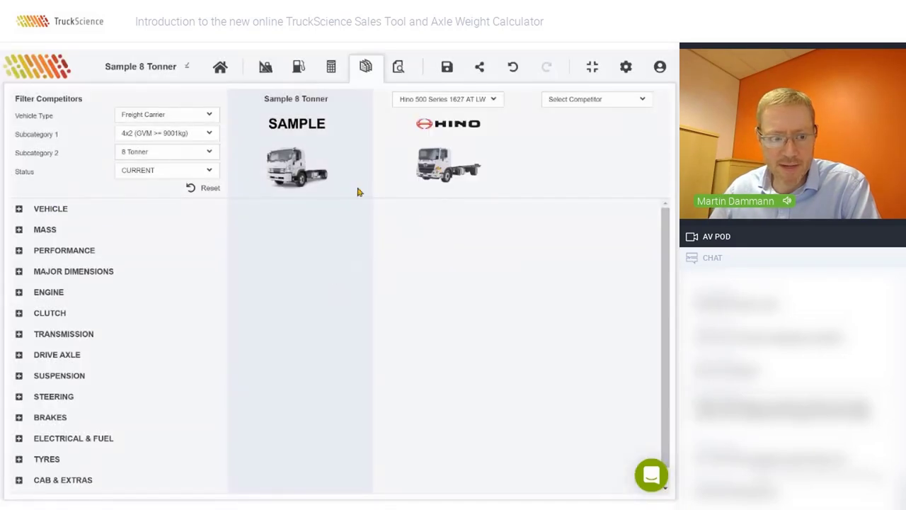
click(19, 234)
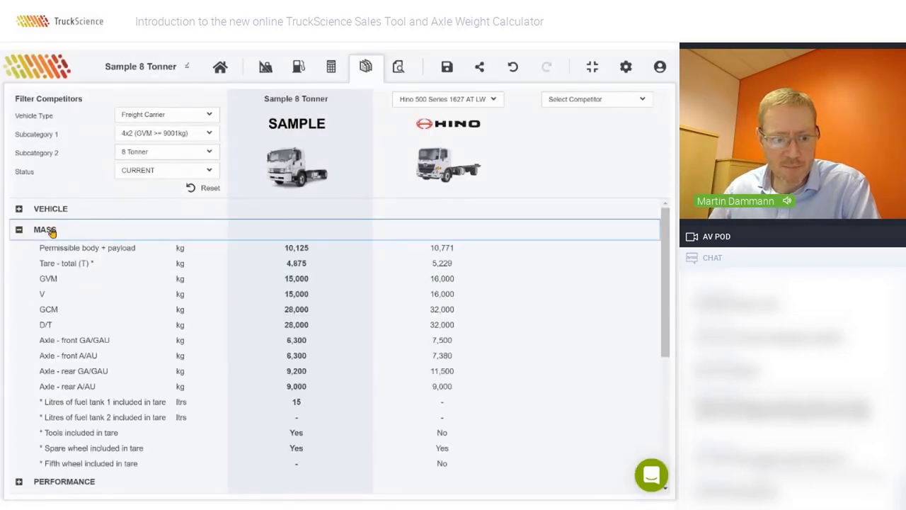
- Search the second competitor list for "ftr 850" and add the Isuzu FTR 850 AMT to the comparison
click(642, 100)
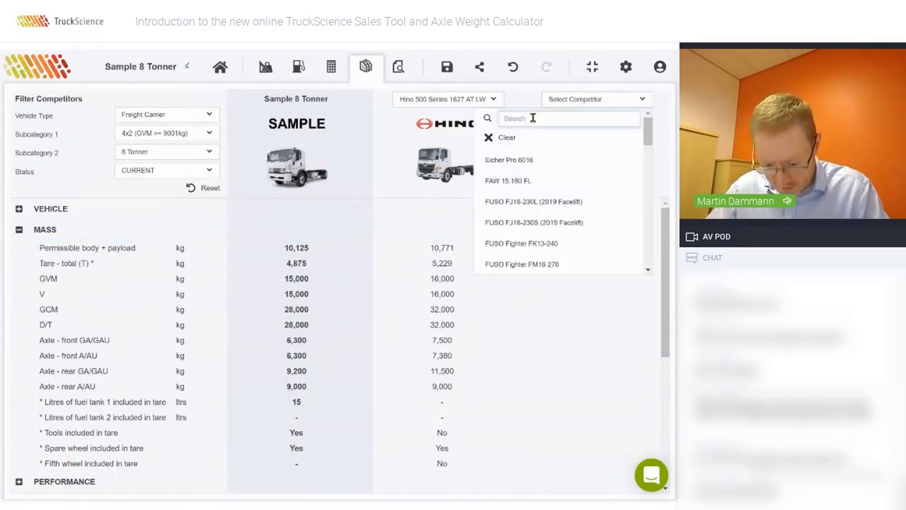
text(ftr 8)
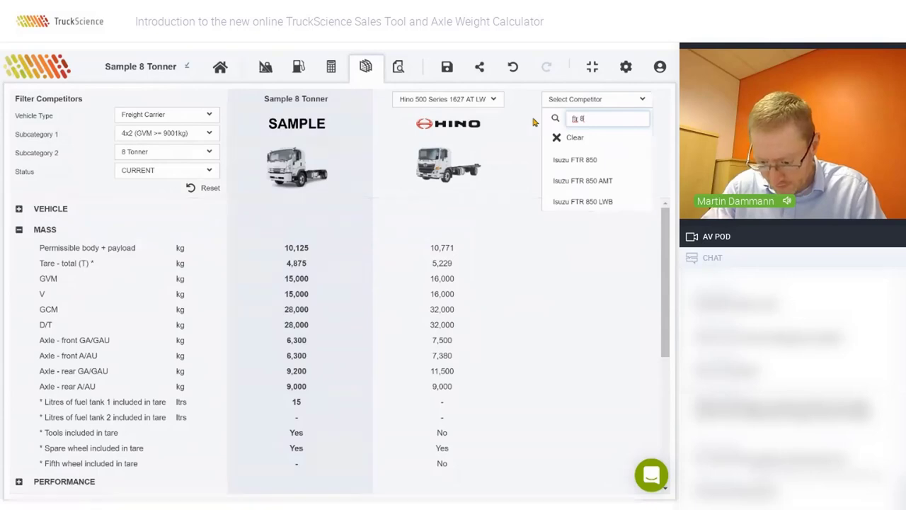
text(50)
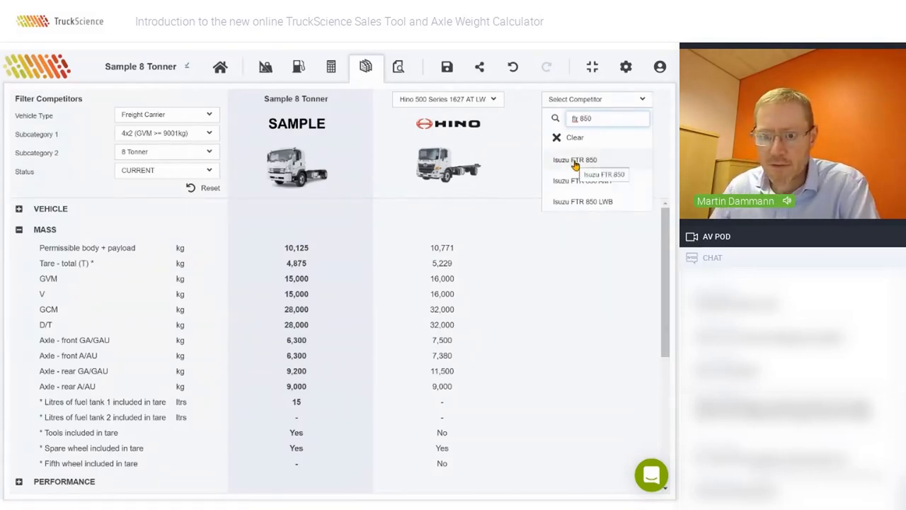
click(584, 179)
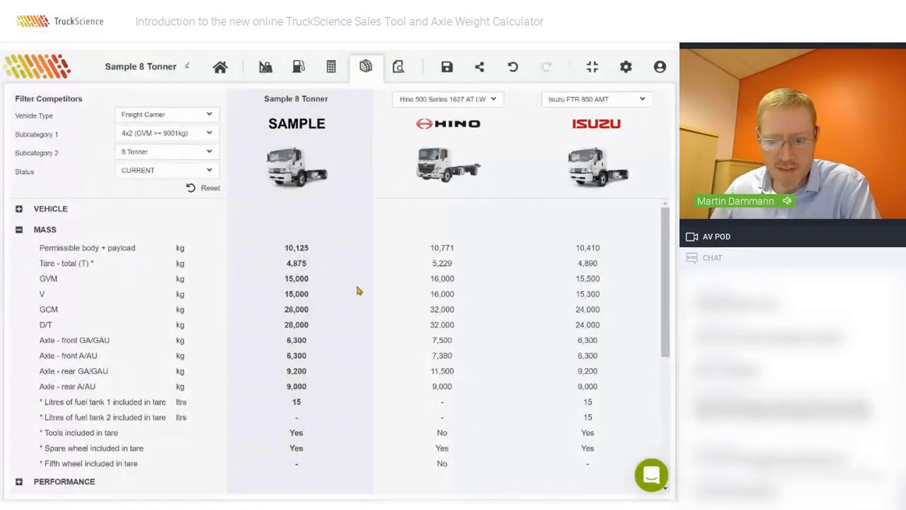
- Compare the engine data and list prices of the three trucks, leaving the sections collapsed
scroll(424, 313, down, 5)
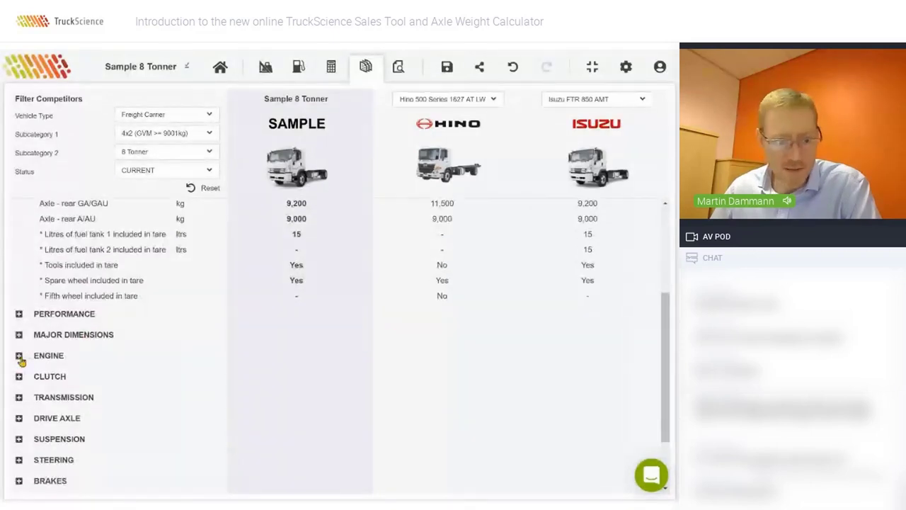
click(19, 355)
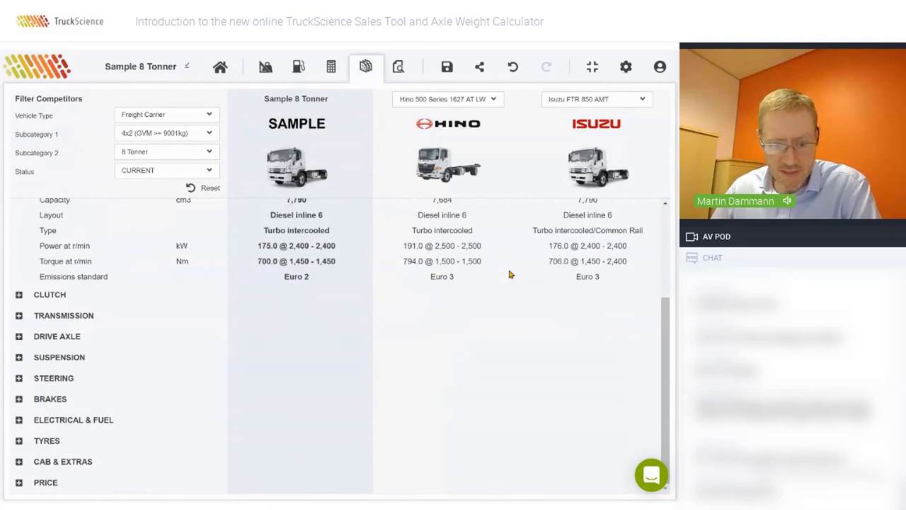
click(421, 482)
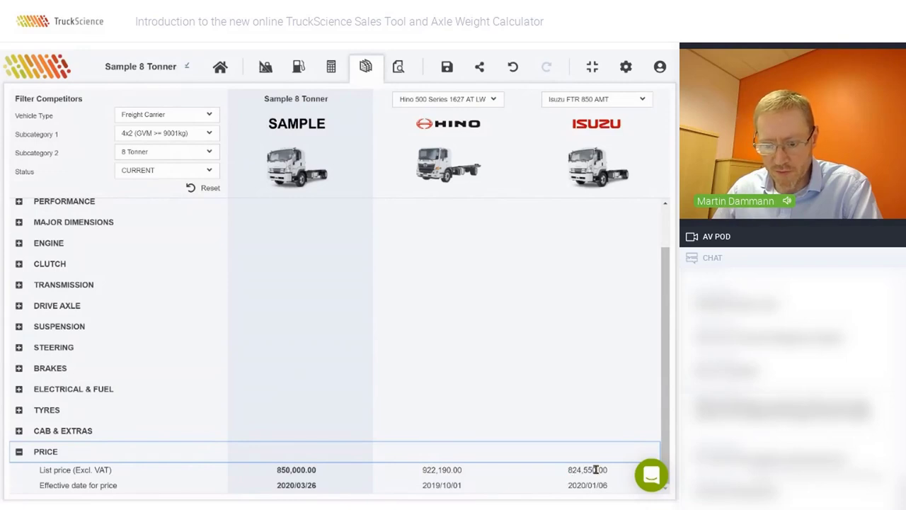
click(231, 453)
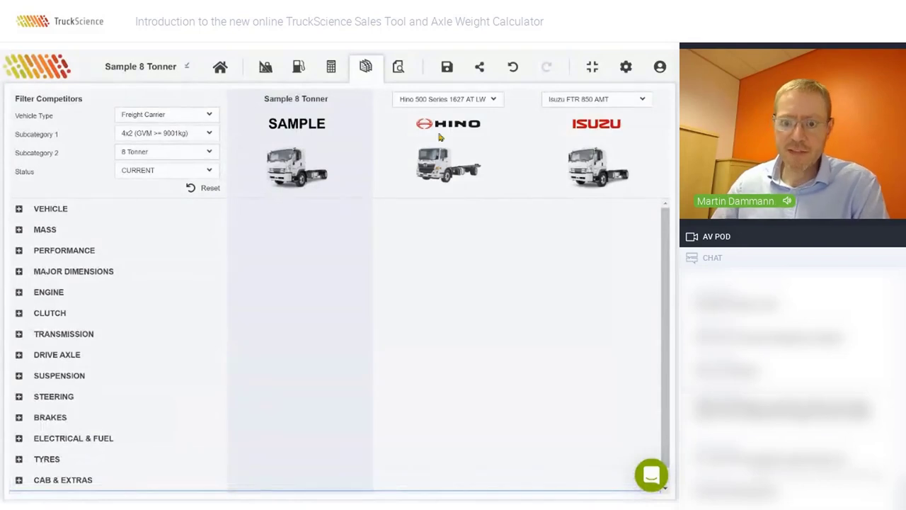
- Remove the Isuzu FTR 850 AMT from the comparison and browse the trucks available as second competitor
click(494, 103)
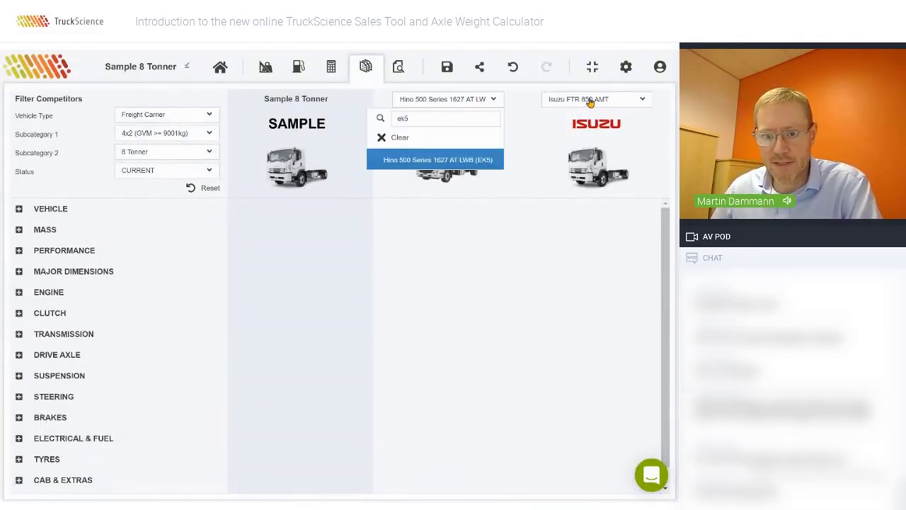
click(640, 101)
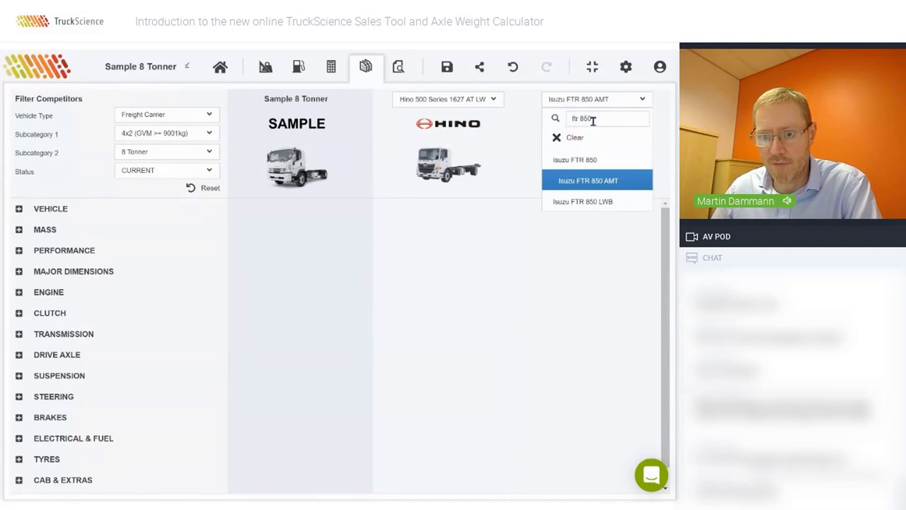
click(574, 139)
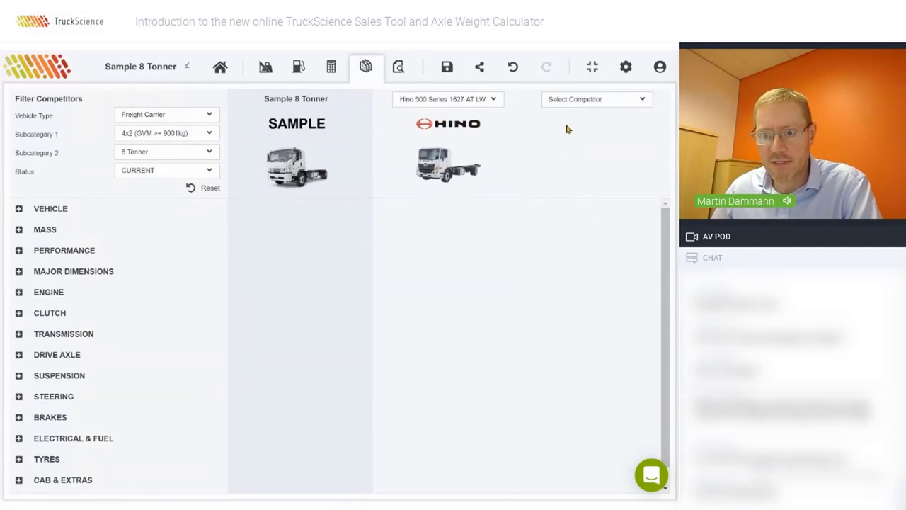
click(640, 100)
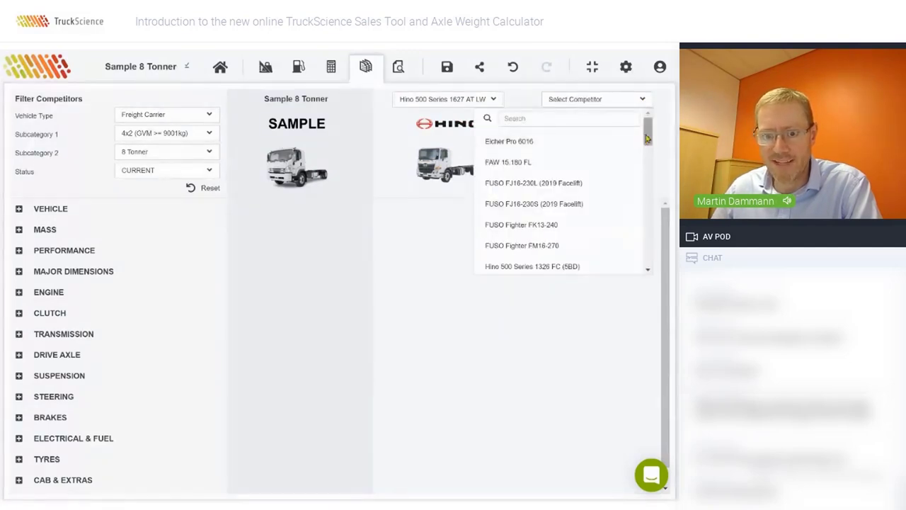
drag(648, 132, 653, 264)
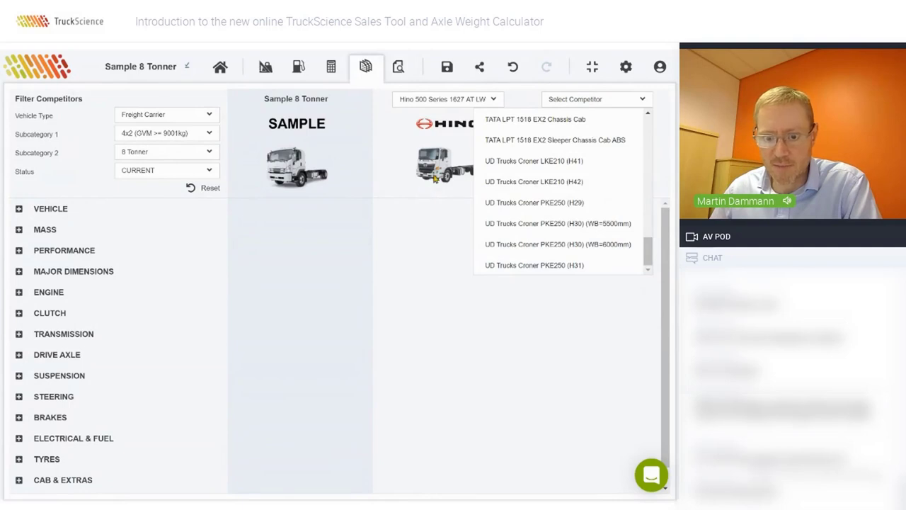
- Expand the mass comparison and add 9 Tonner alongside 8 Tonner in the Subcategory 2 competitor filter
click(516, 319)
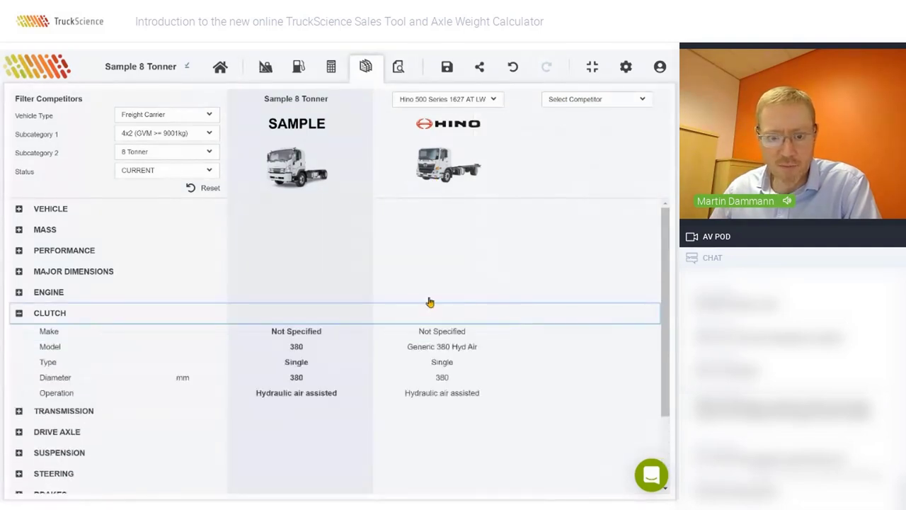
click(20, 230)
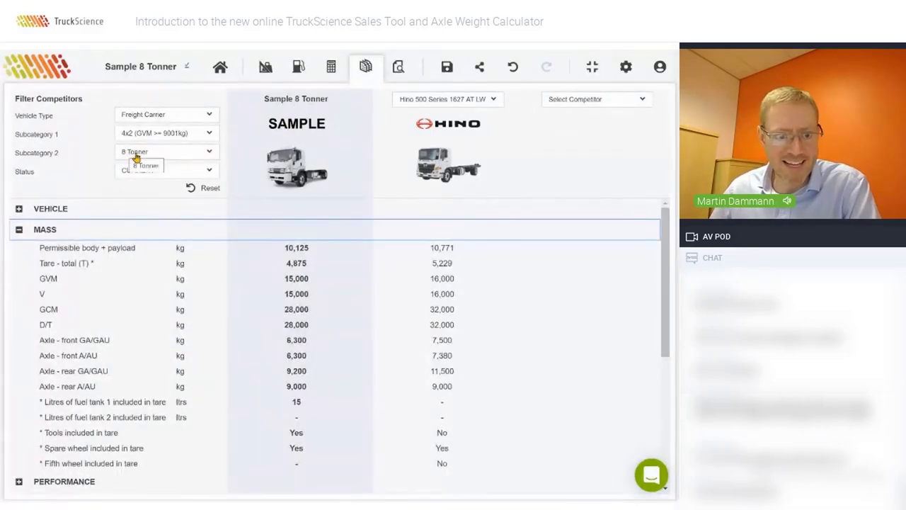
click(210, 153)
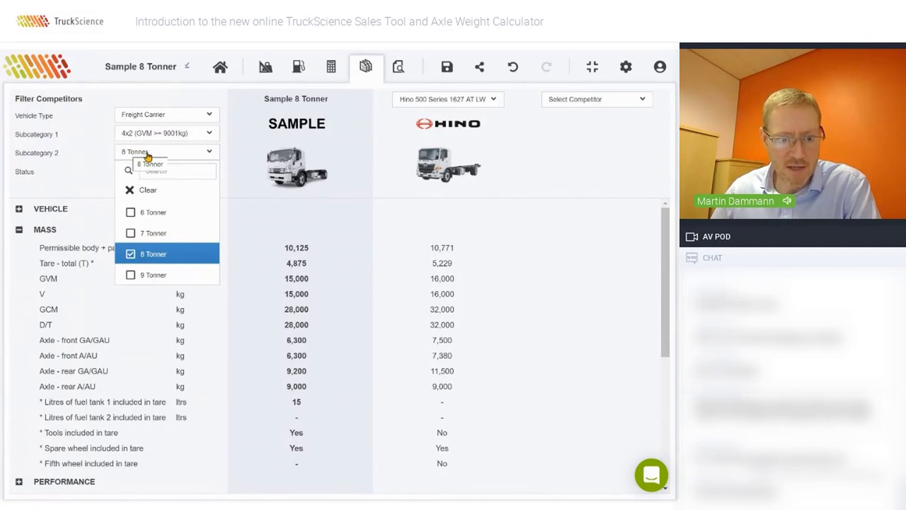
click(130, 275)
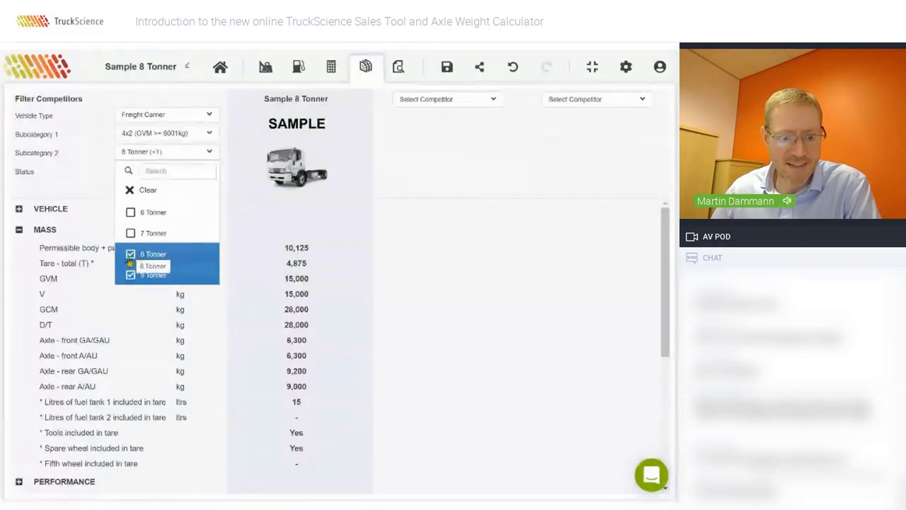
click(463, 177)
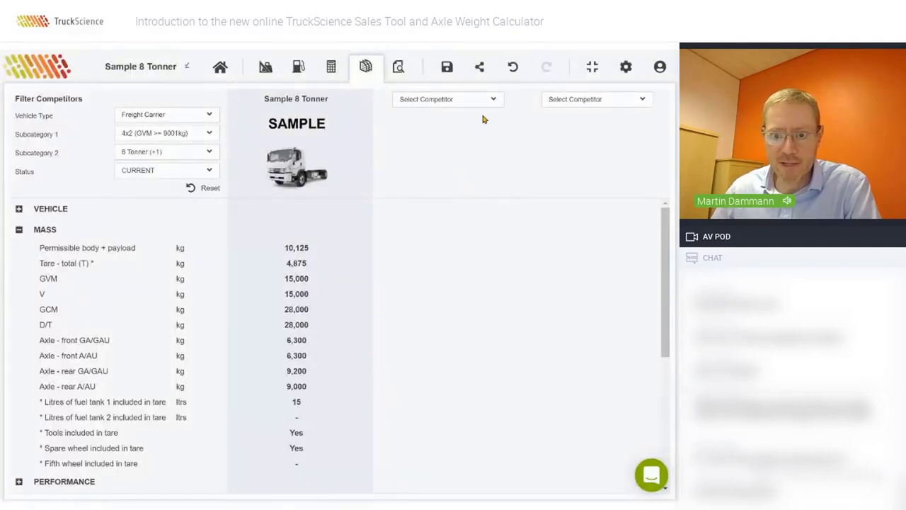
- Add the VW Constellation 17.250 4x2 BB FC LR SC as first competitor and expand the vehicle comparison
click(494, 104)
drag(500, 124, 491, 274)
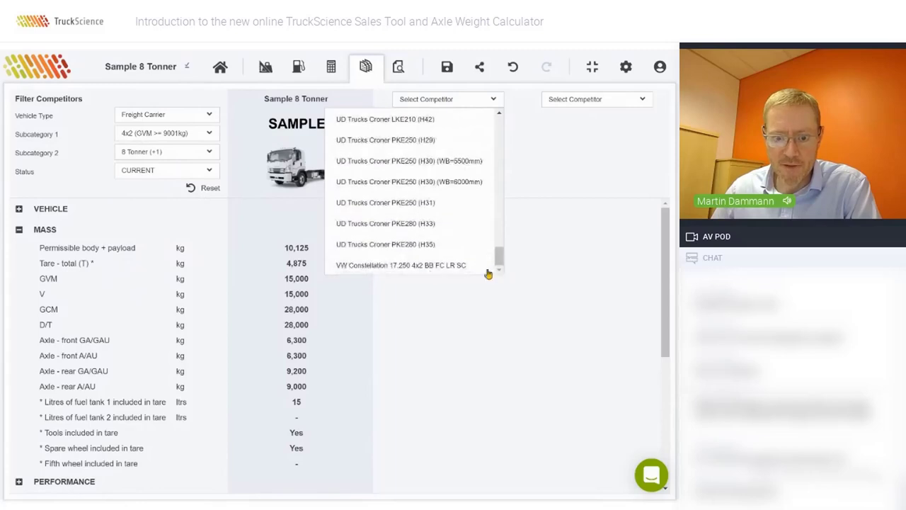
click(385, 266)
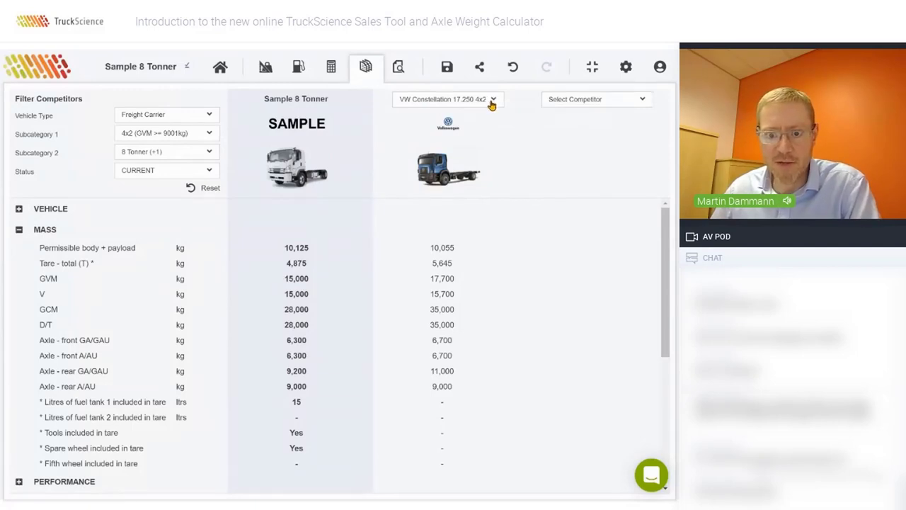
click(143, 154)
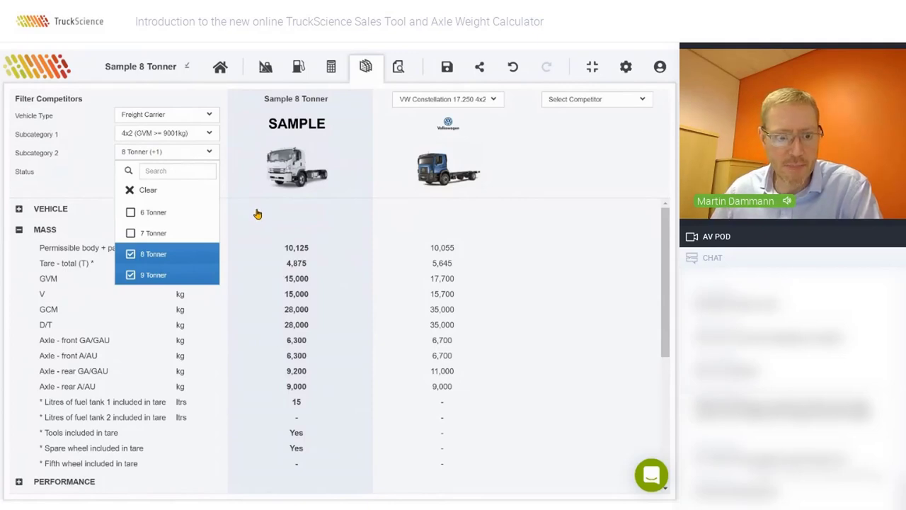
click(258, 214)
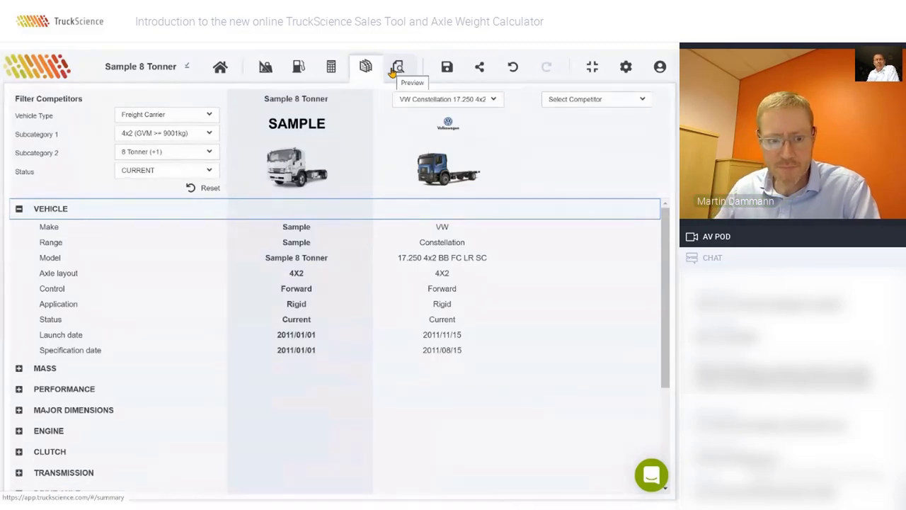
- Set the competitor status filter to DISCONTINUED only, excluding CURRENT
click(209, 172)
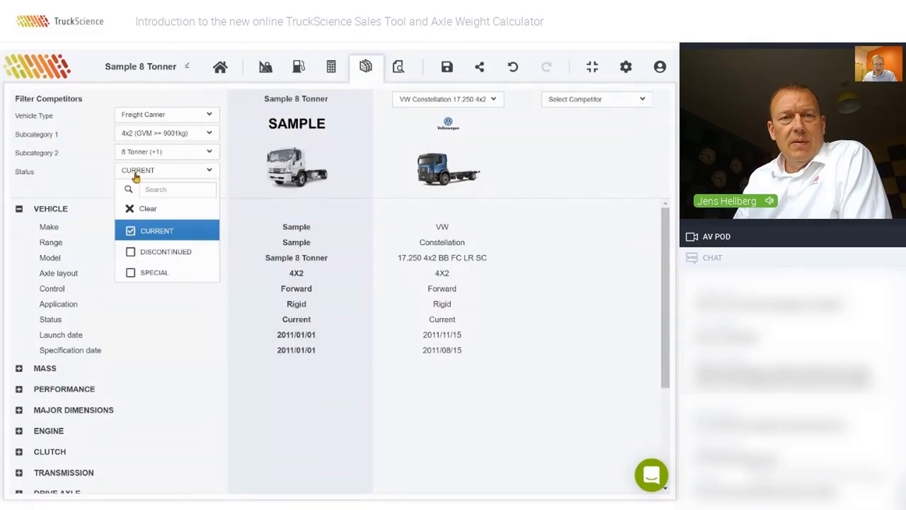
click(131, 253)
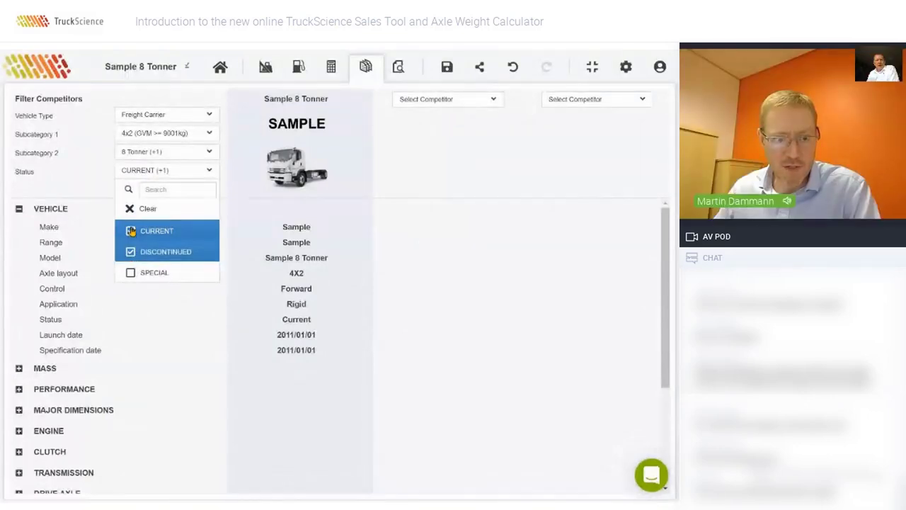
click(131, 236)
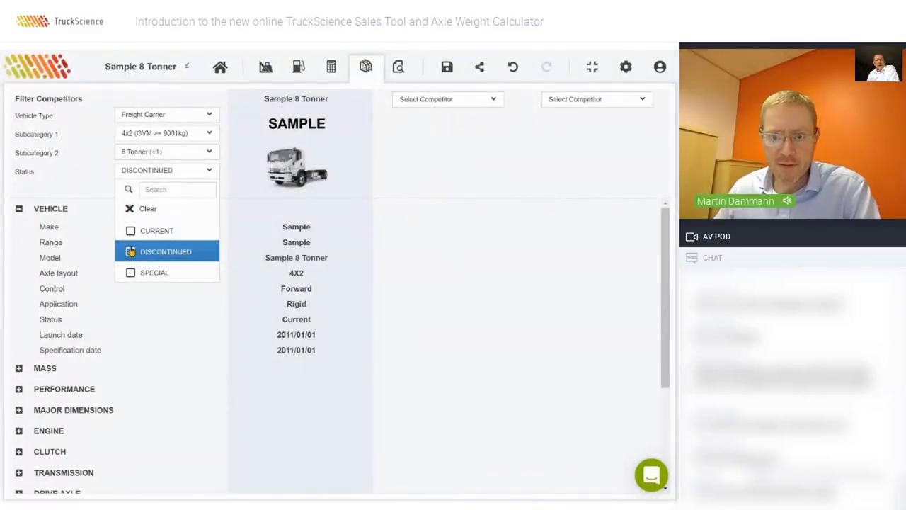
- Browse the discontinued trucks available as first competitor, leaving the selection empty
click(492, 99)
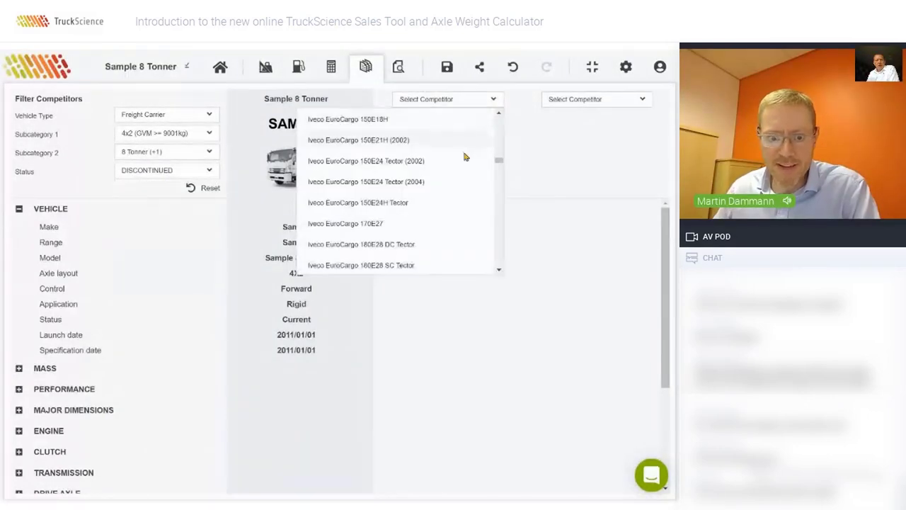
scroll(340, 142, down, 10)
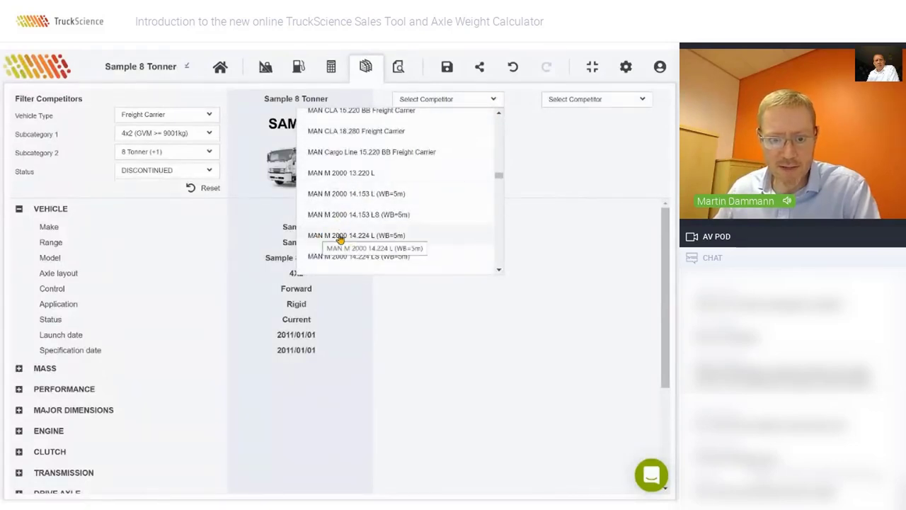
scroll(333, 230, down, 6)
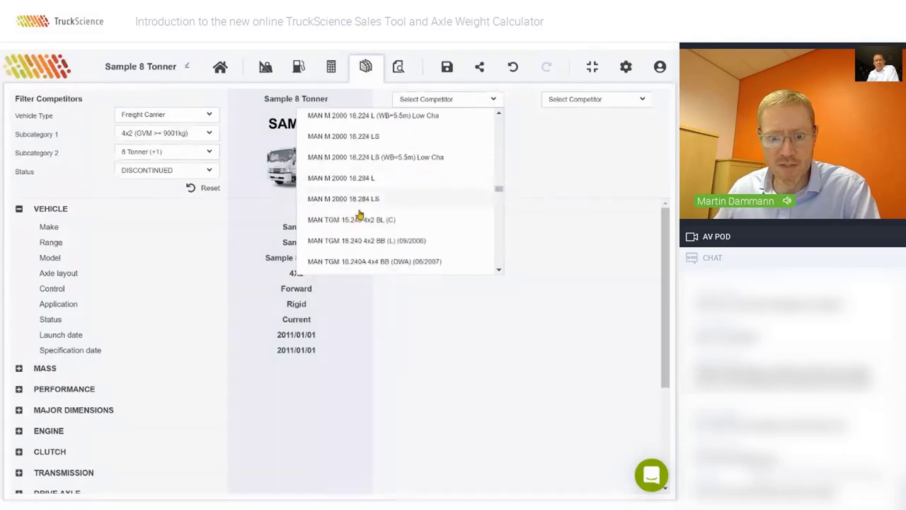
scroll(349, 221, down, 8)
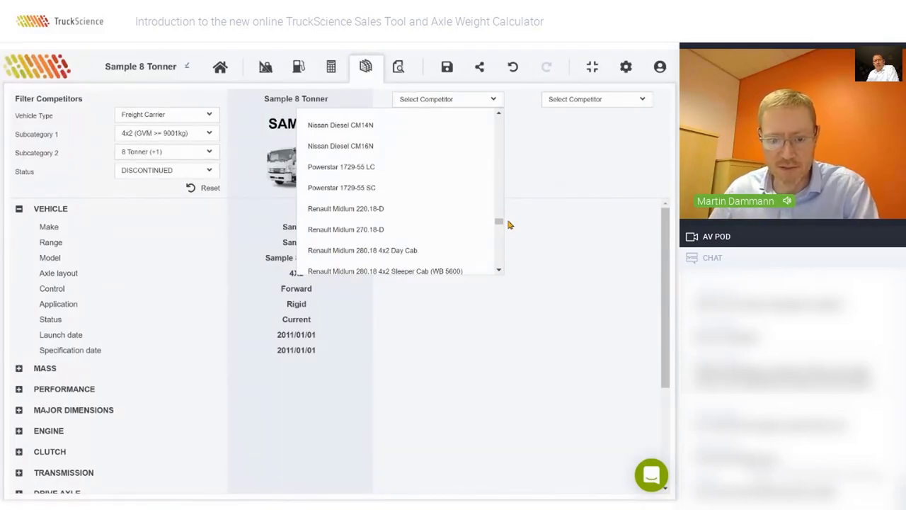
click(508, 224)
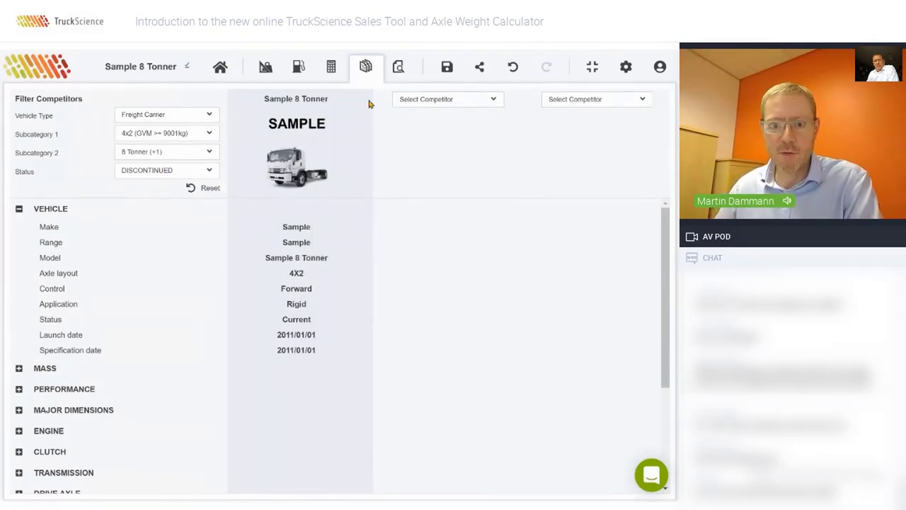
- Open the report preview and enter "(7.2m T)" as the additional description
click(397, 69)
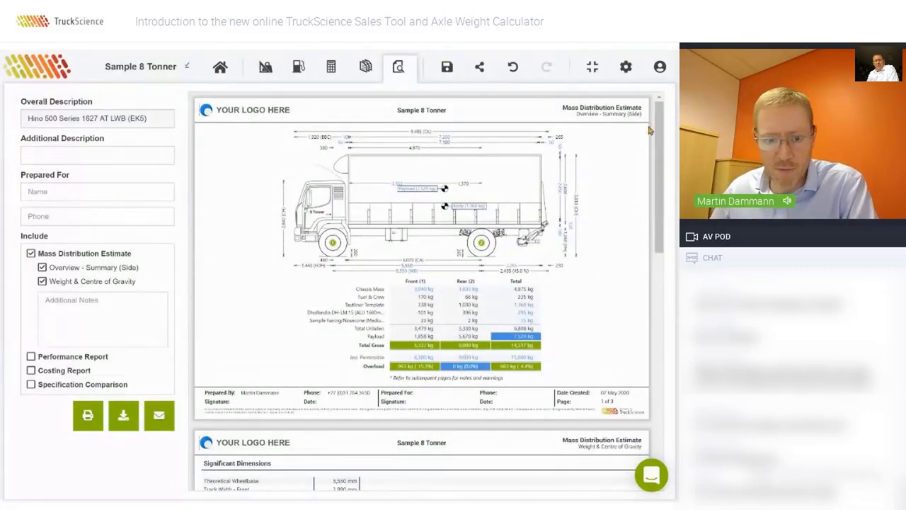
mouse_move(657, 145)
mouse_down()
mouse_move(657, 179)
mouse_move(658, 144)
mouse_up()
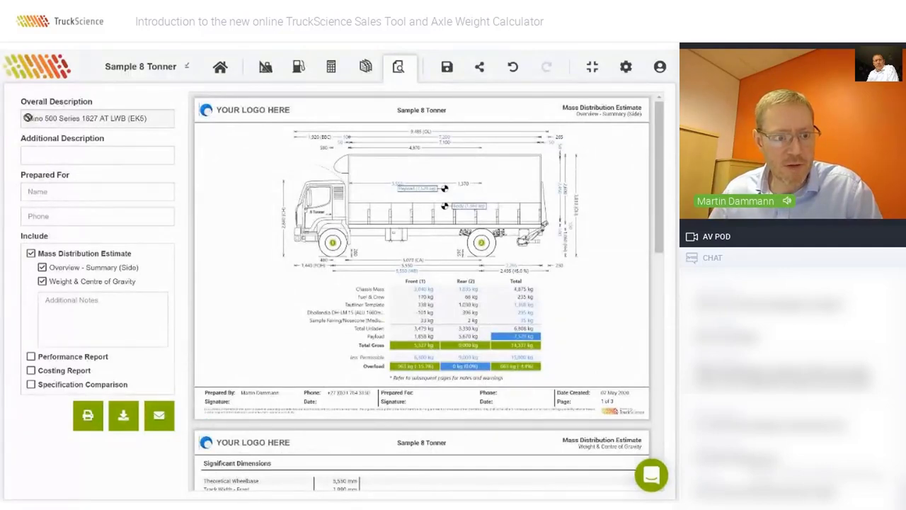
click(34, 155)
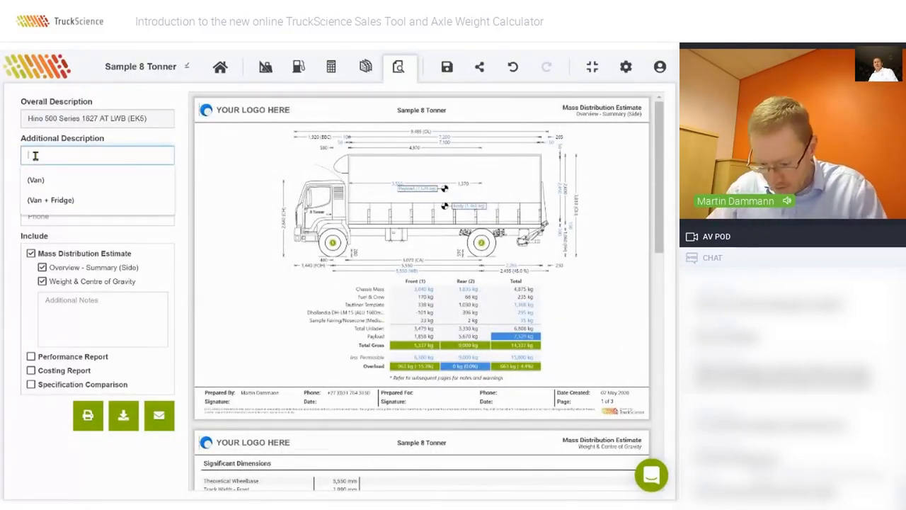
text(()
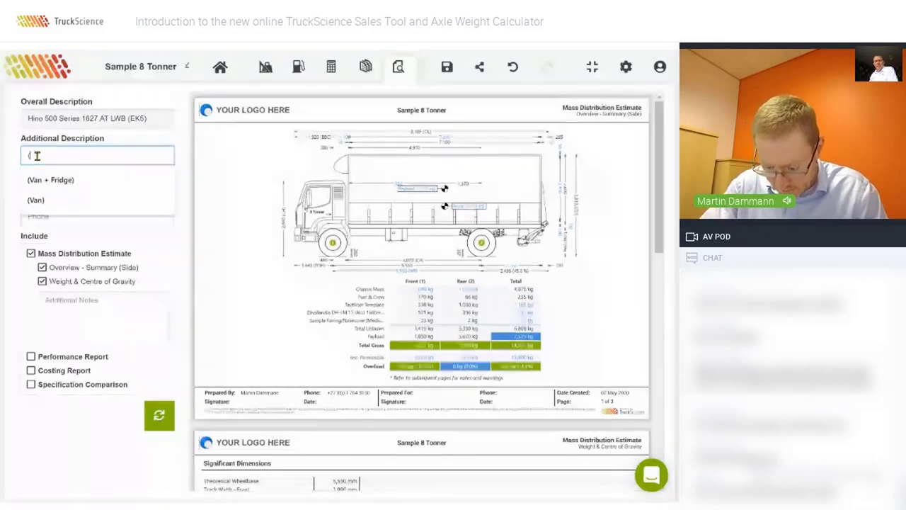
text(7)
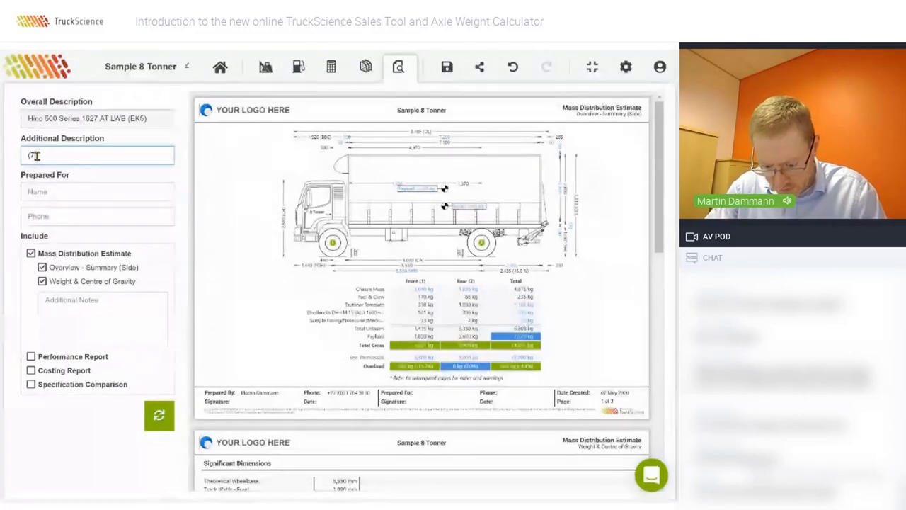
text(.1m T)
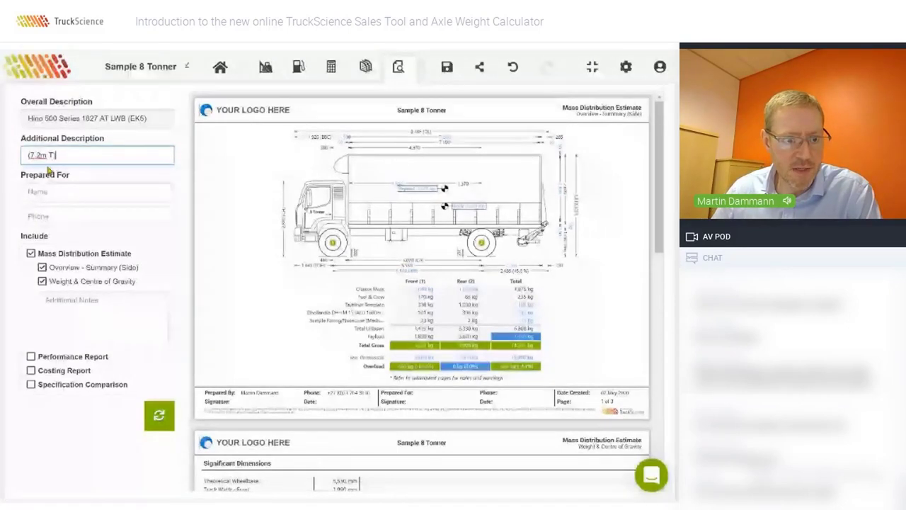
text())
- Fill in the customer's name and phone number in the report's Prepared For details
click(54, 192)
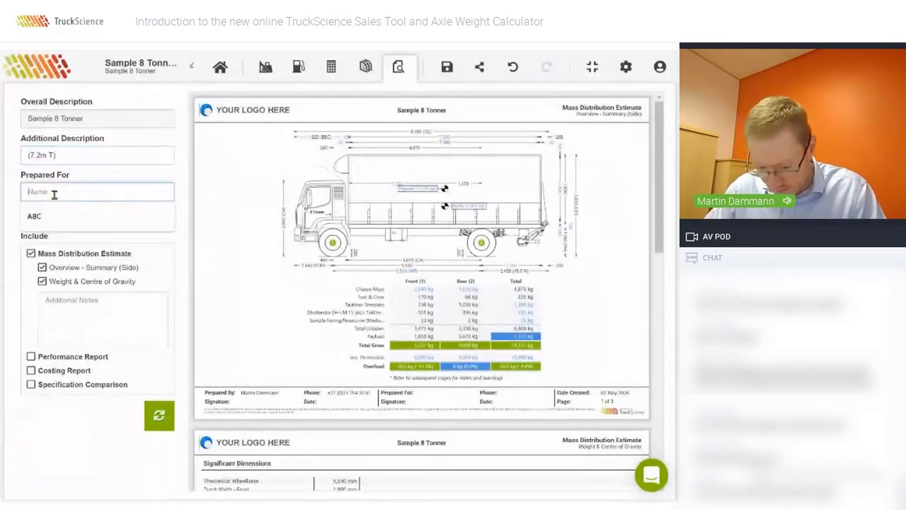
text(Mr)
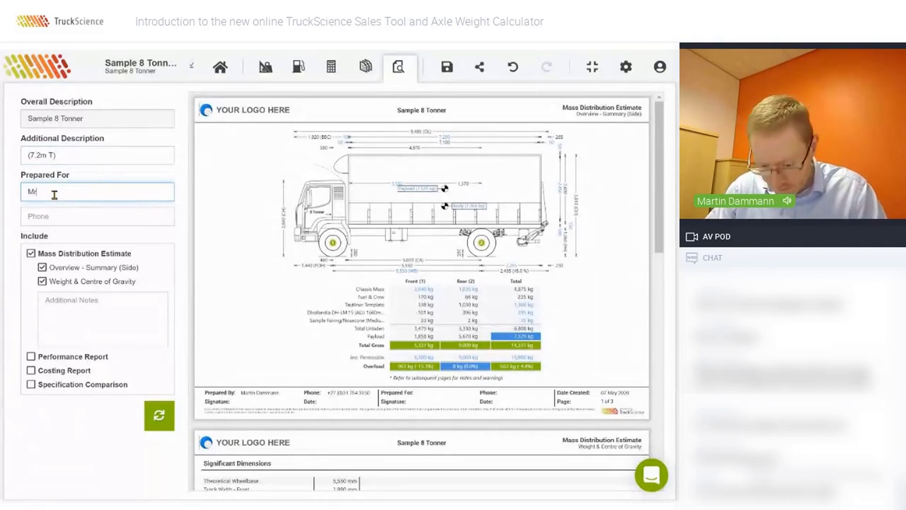
text( O)
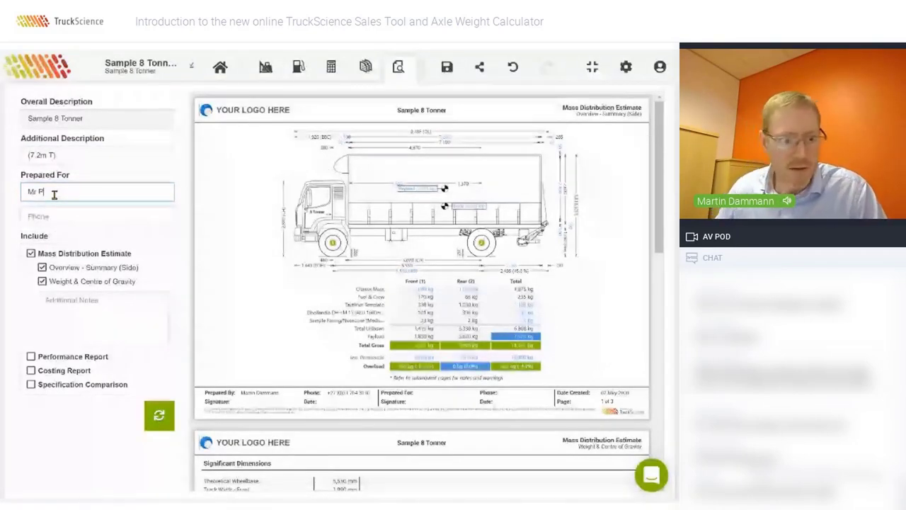
text( Smith)
click(77, 217)
click(48, 236)
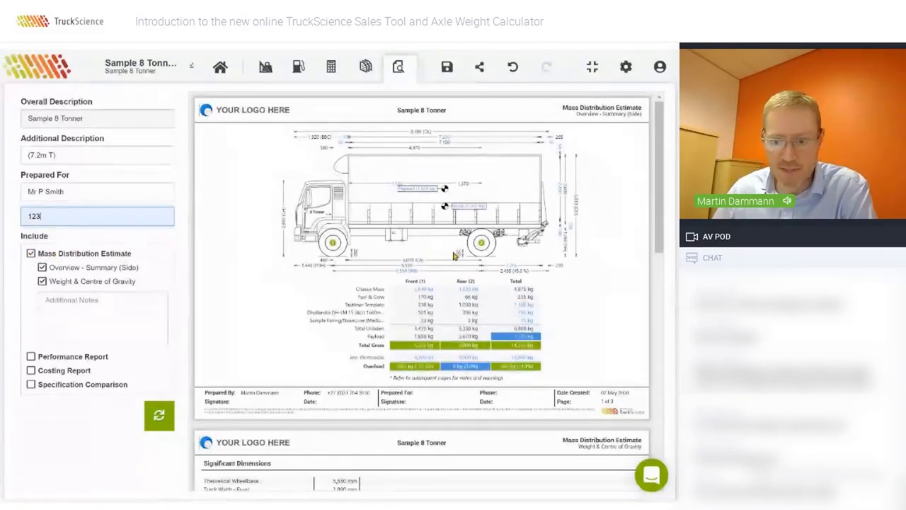
- Review the Mass Distribution Estimate pages, including the significant dimensions and the centre of gravity and weight distribution table
scroll(449, 259, down, 3)
scroll(383, 167, up, 3)
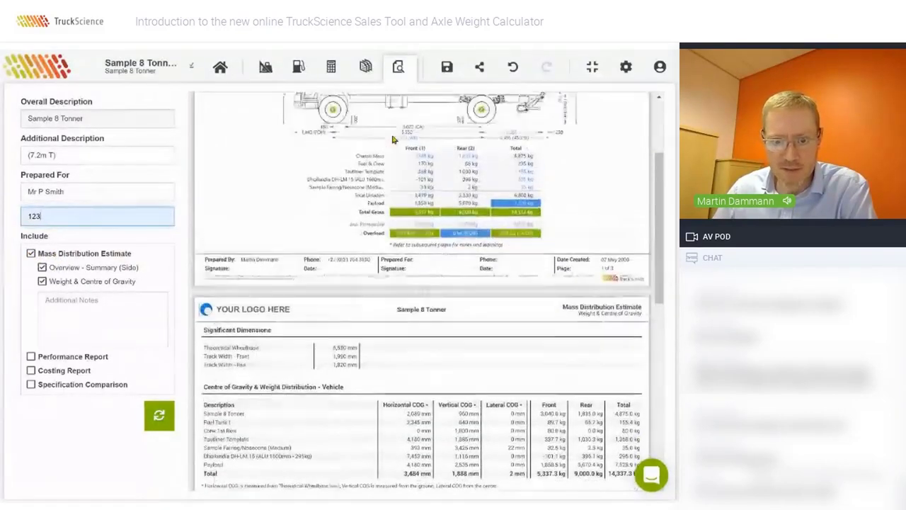
scroll(386, 149, down, 4)
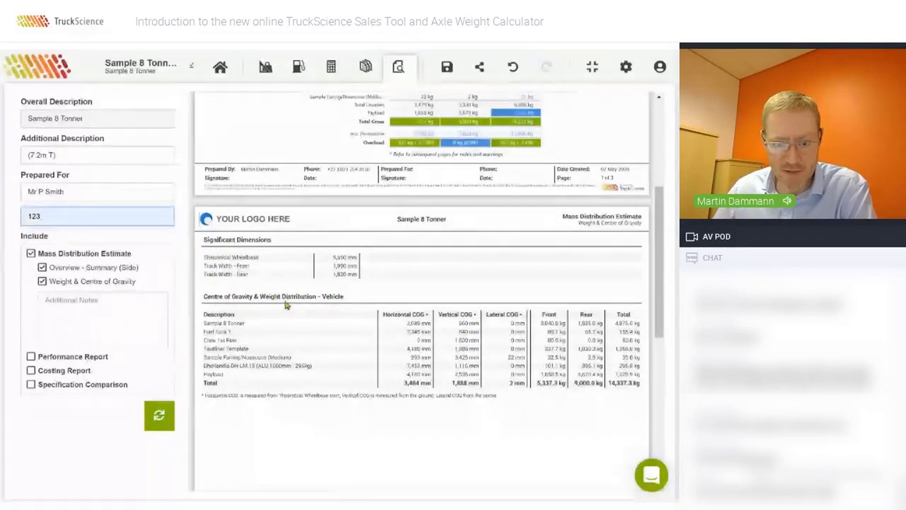
scroll(362, 331, down, 3)
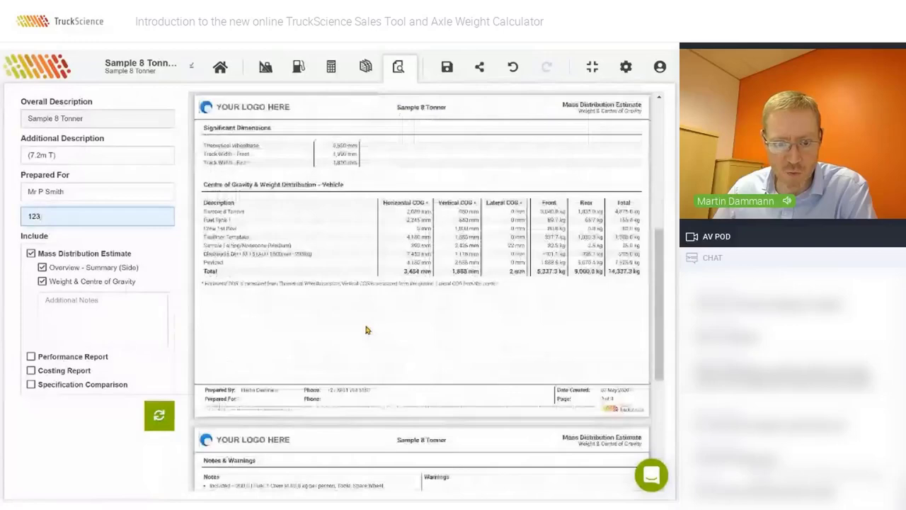
- Exclude Weight & Centre of Gravity from the report, include the Performance Report, Costing Report and Specification Comparison, and refresh the preview
scroll(366, 330, down, 6)
scroll(290, 320, up, 9)
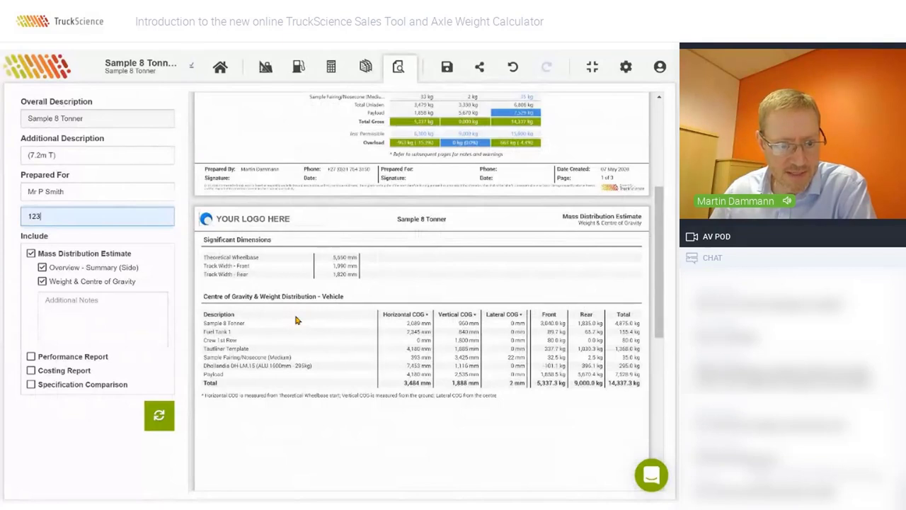
click(42, 281)
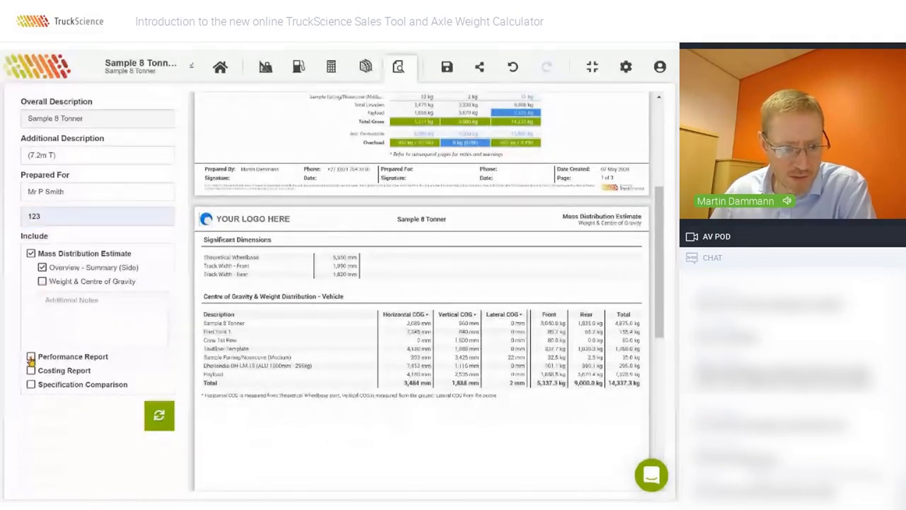
click(31, 357)
click(30, 370)
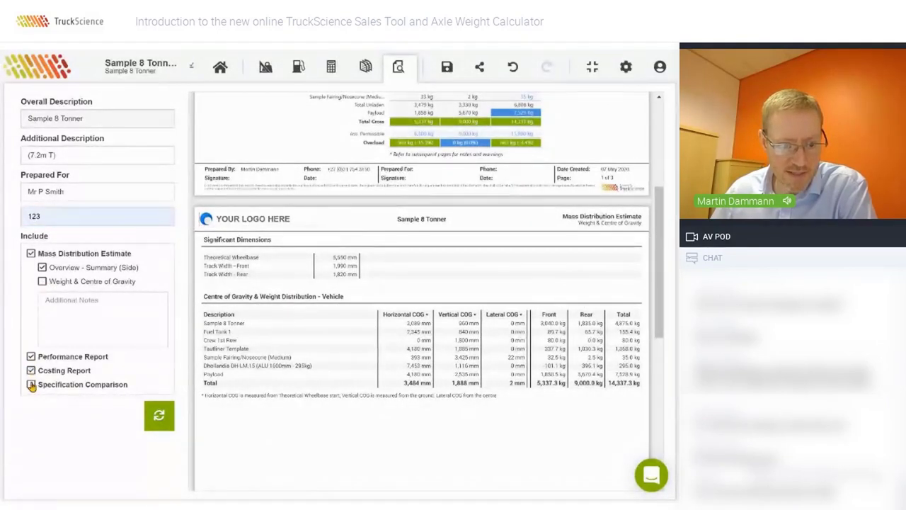
click(159, 418)
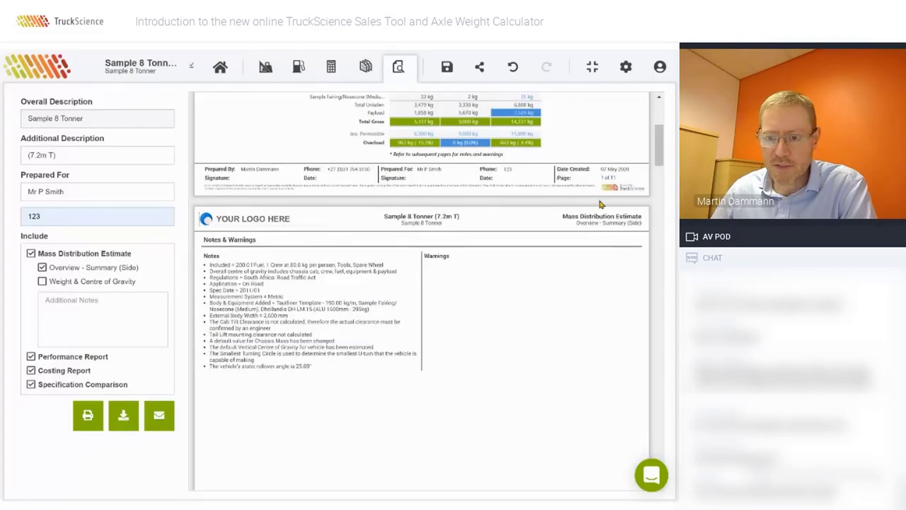
- Review the refreshed report's first pages, checking the header description, the Prepared For footer and the notes
drag(659, 142, 659, 117)
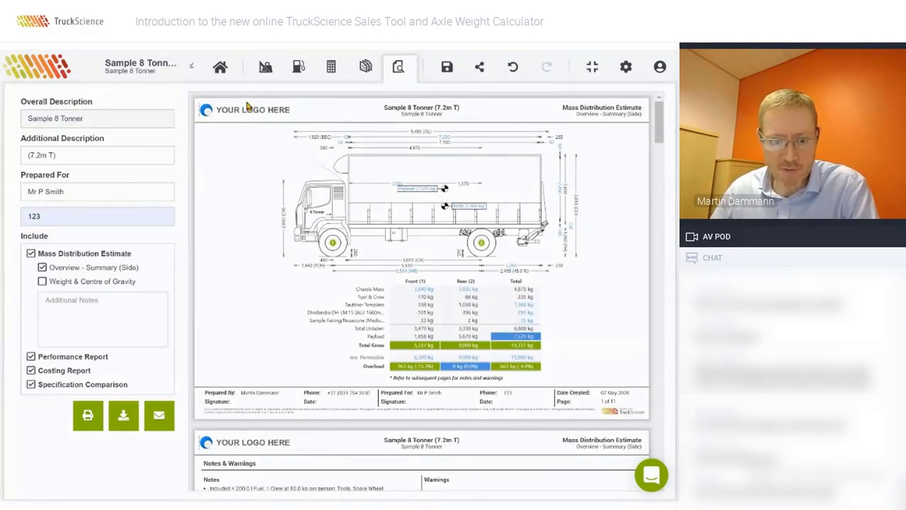
scroll(248, 105, down, 2)
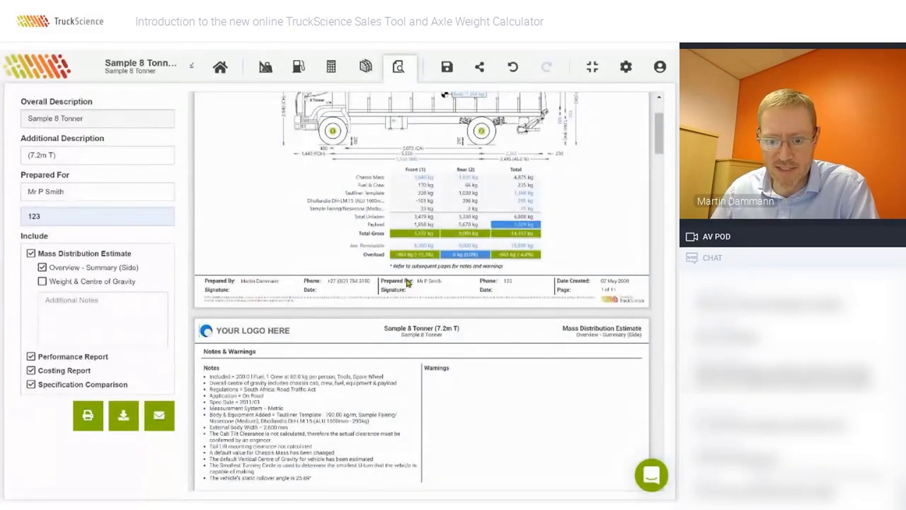
scroll(407, 282, up, 2)
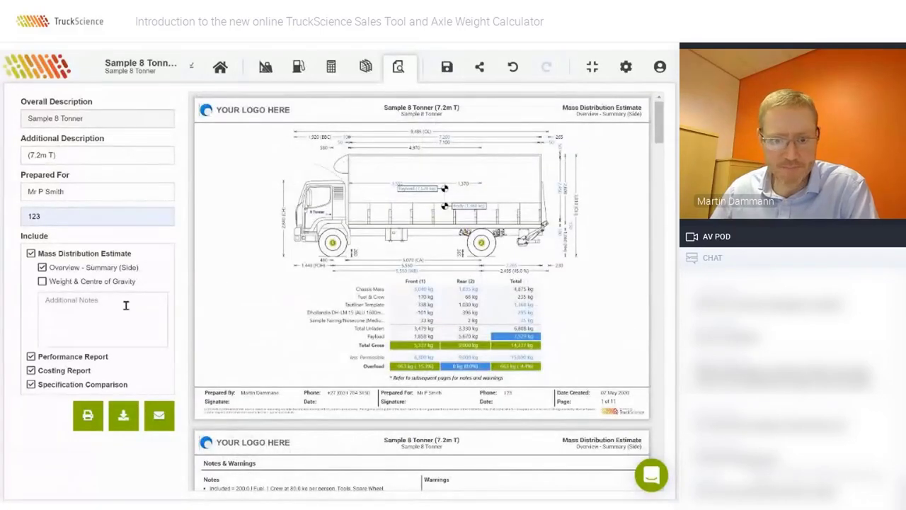
scroll(265, 318, down, 1)
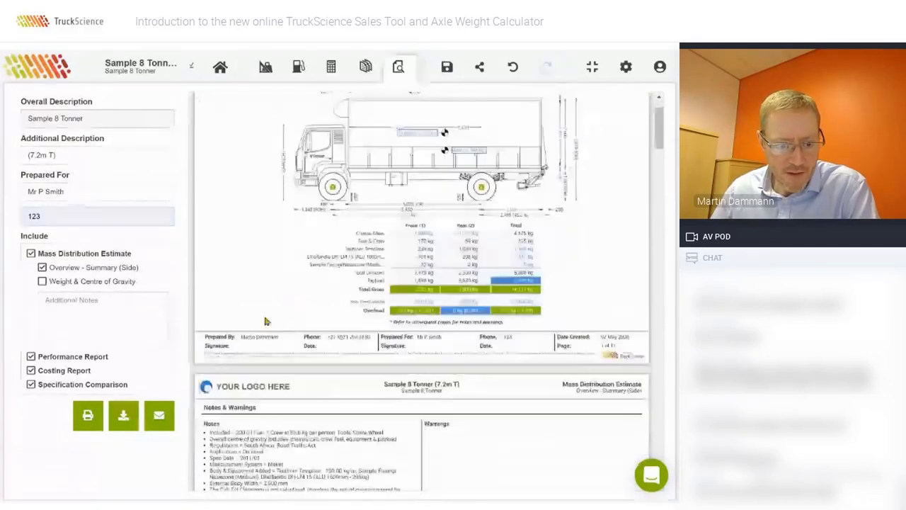
- Download the report as "Sample 8 Tonner (7.2m T).pdf" into the Downloads folder
click(88, 417)
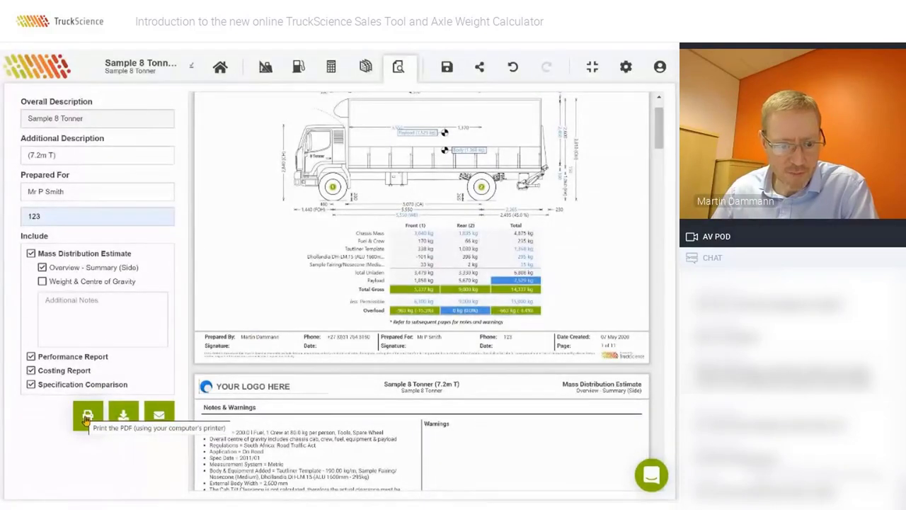
click(123, 417)
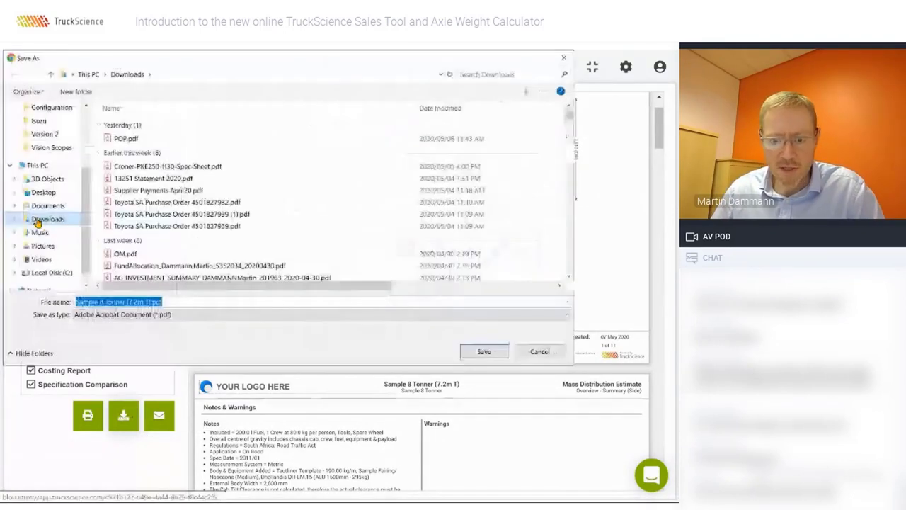
click(479, 350)
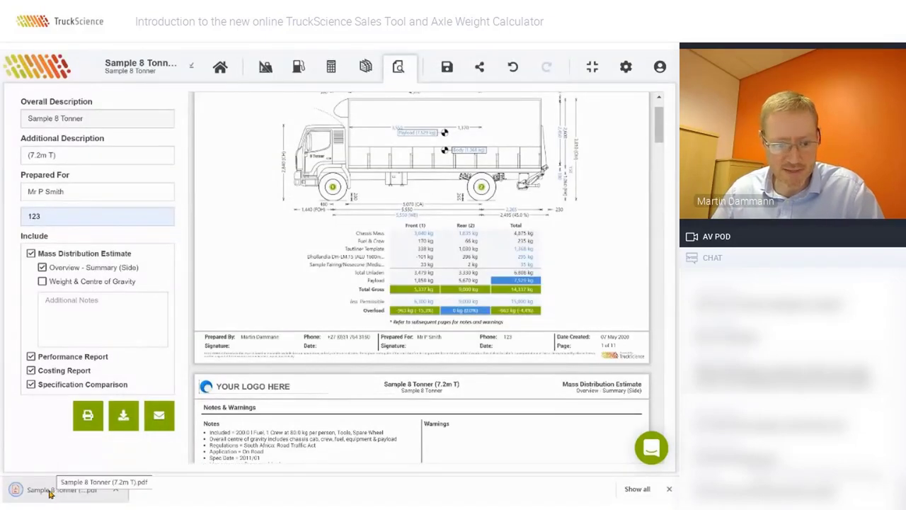
- Open the downloaded PDF, look through its mass distribution and performance summary pages, and close it
click(53, 490)
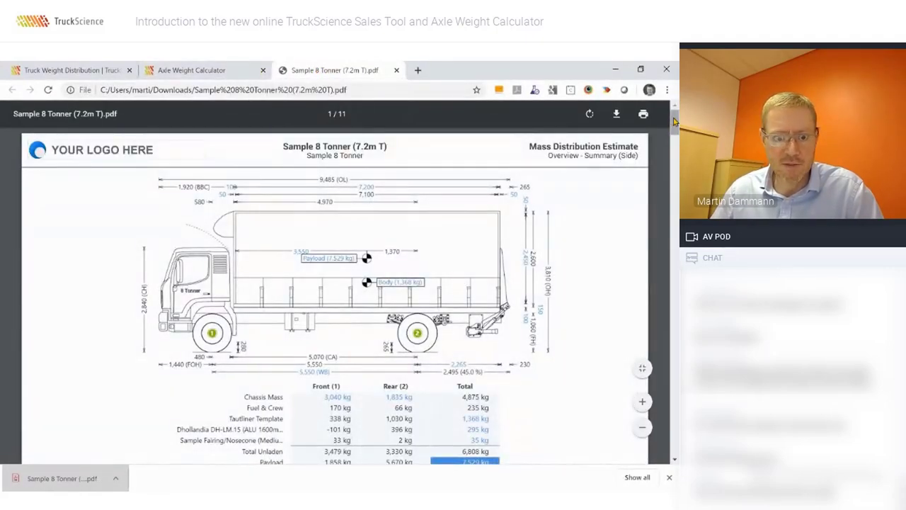
drag(670, 127, 671, 151)
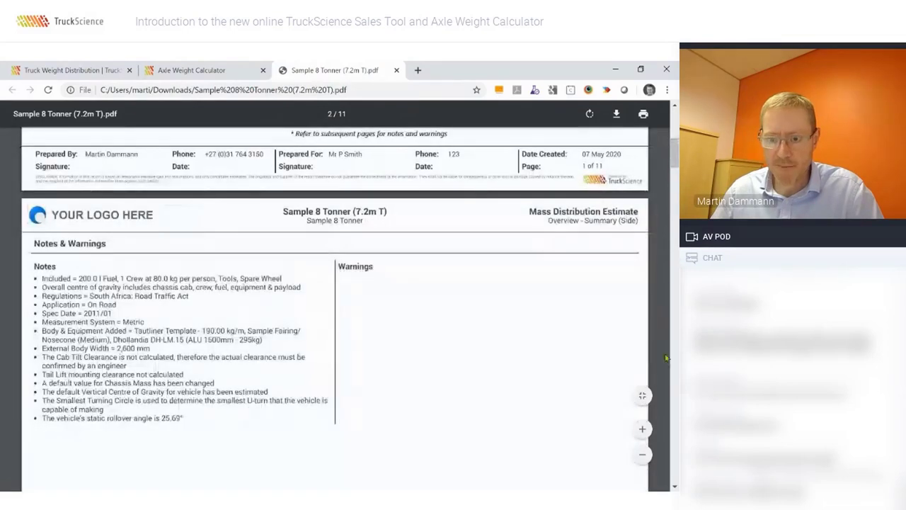
click(672, 381)
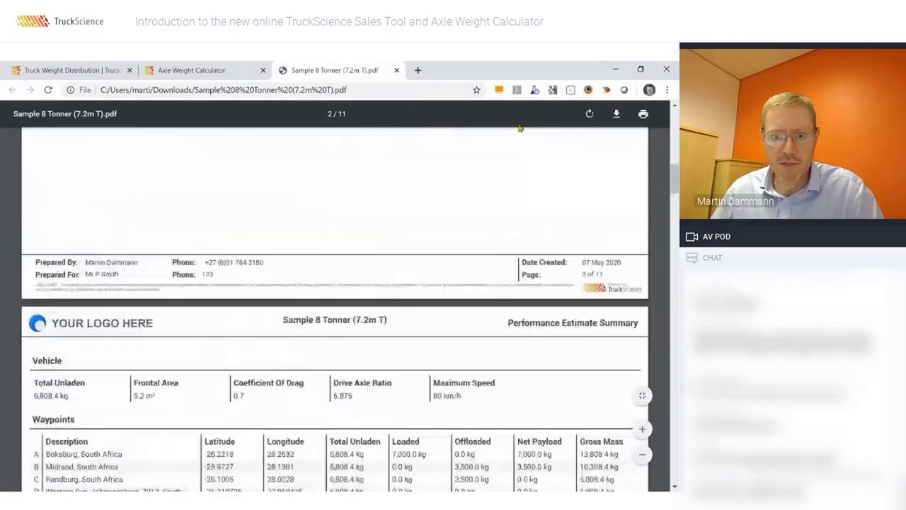
click(398, 71)
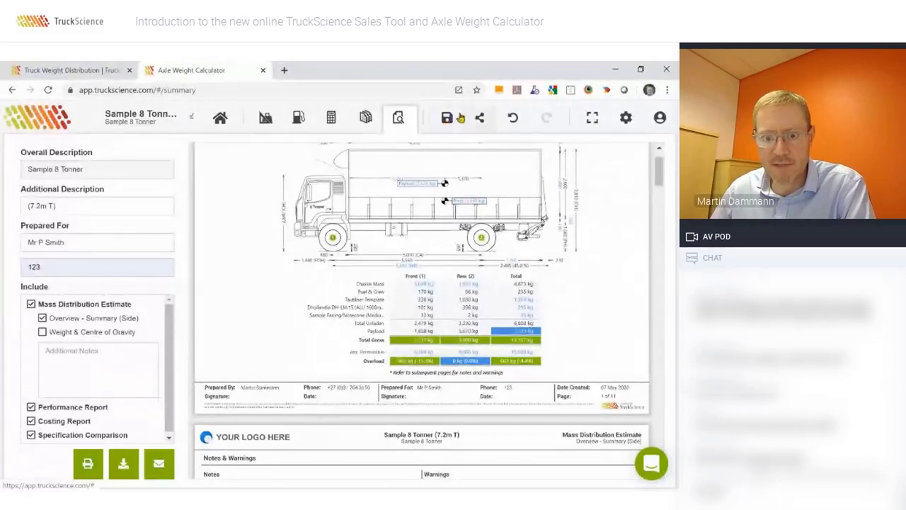
- Save the calculation as a separate copy under the description "Sample 8 Tonner (7.2m T)"
click(446, 118)
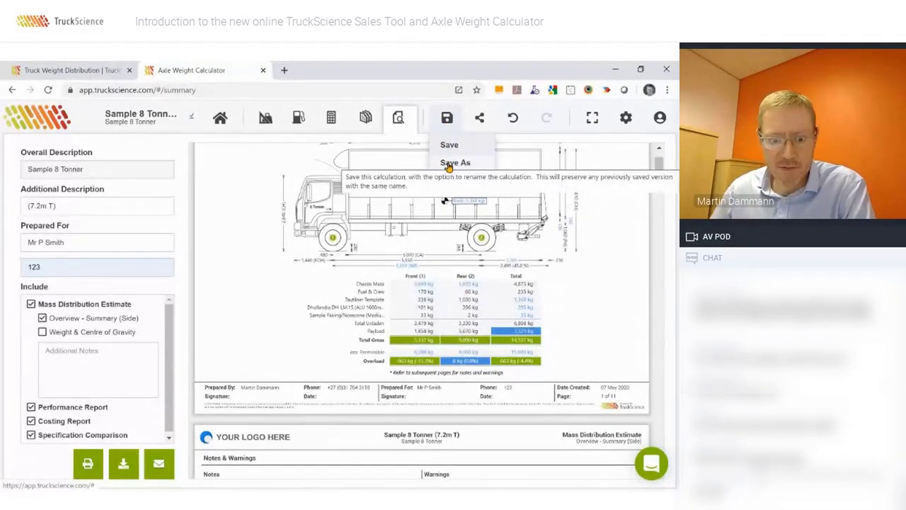
click(453, 163)
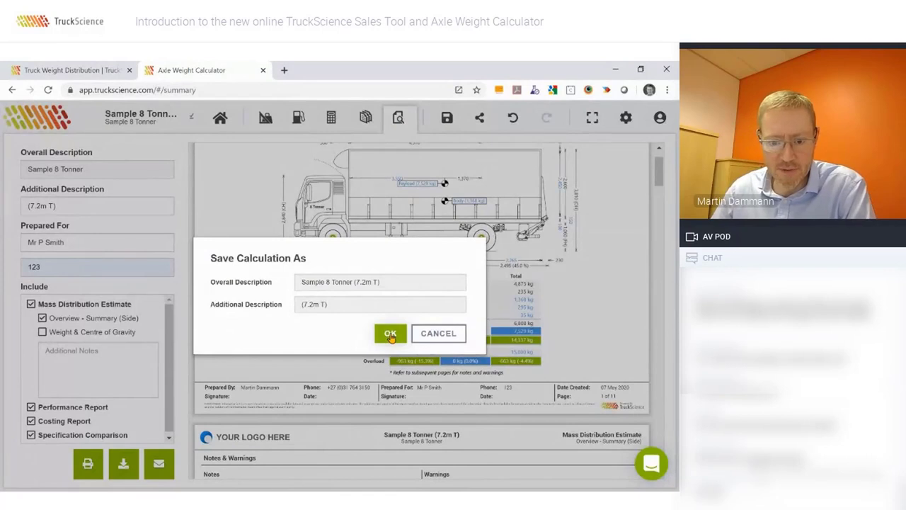
click(390, 334)
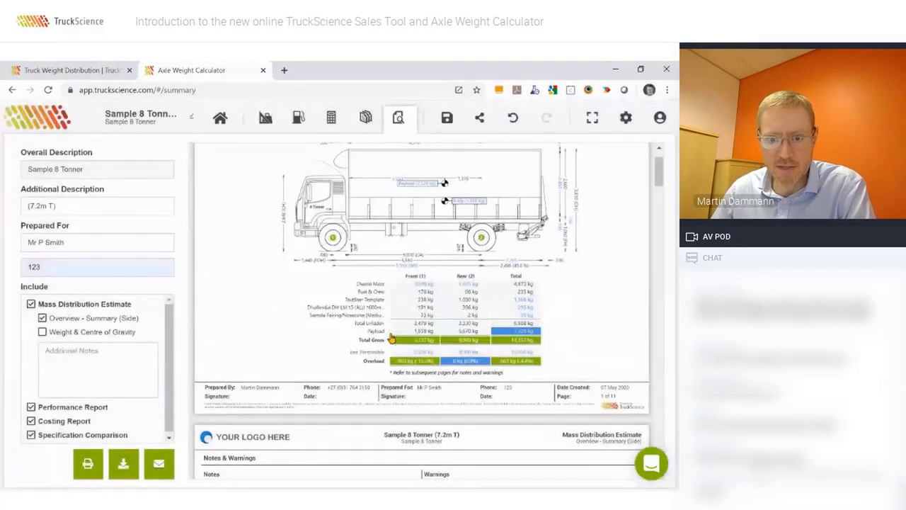
- Share the calculation by inviting the suggested colleague to view it
click(481, 119)
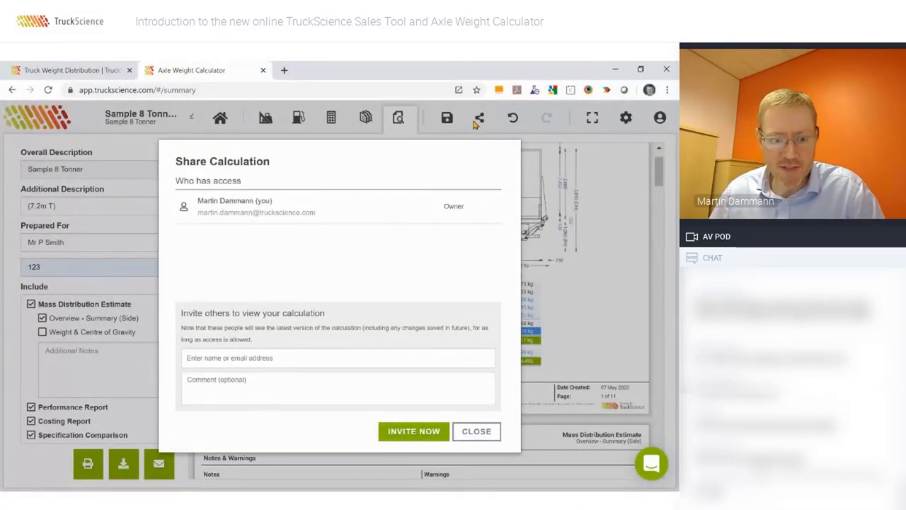
click(244, 358)
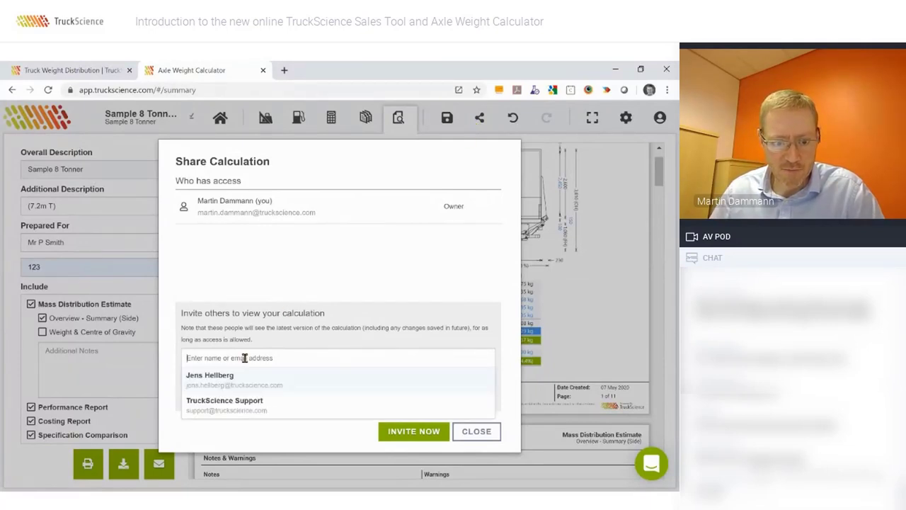
click(202, 385)
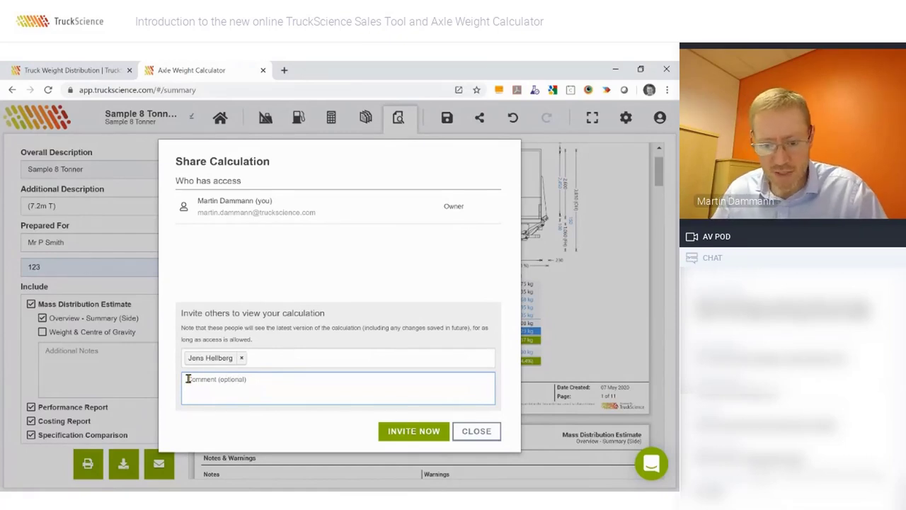
click(403, 431)
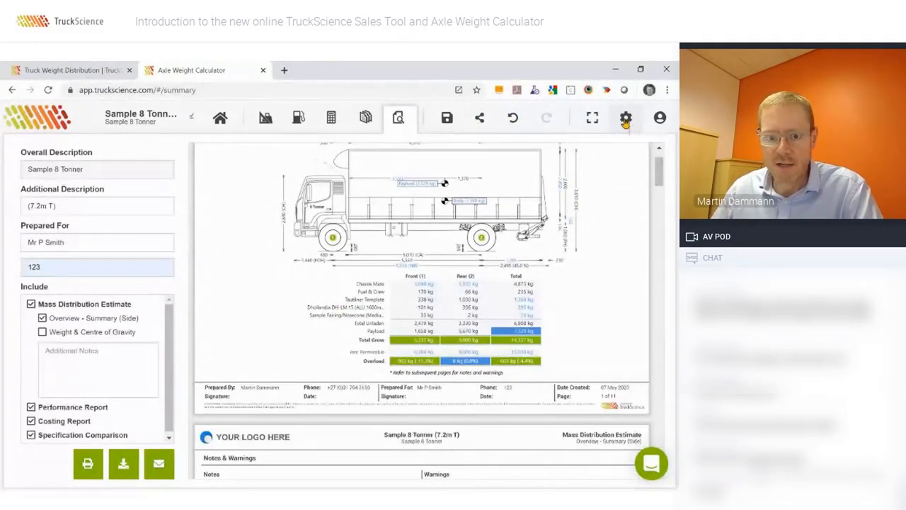
- Examine the Preferences, Measurement and Regulations settings, including the default licencing region options, and close the settings without changing them
click(626, 119)
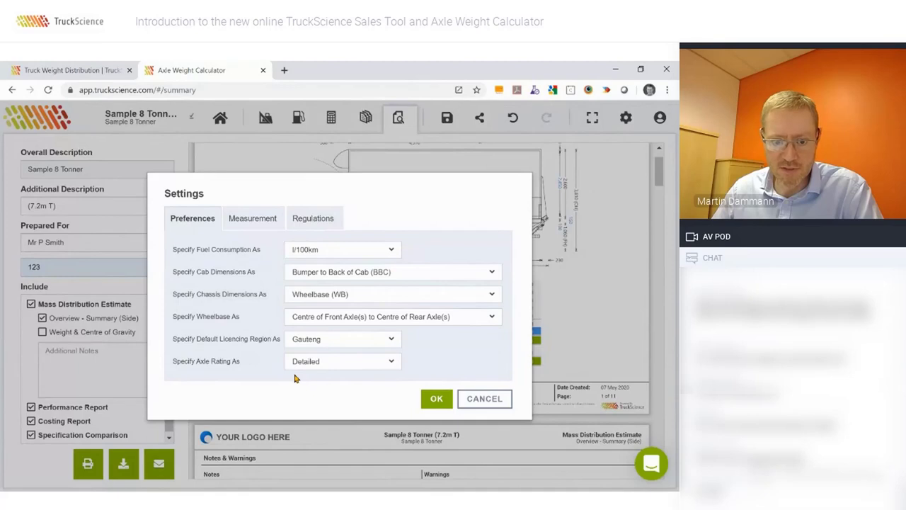
click(340, 338)
click(311, 401)
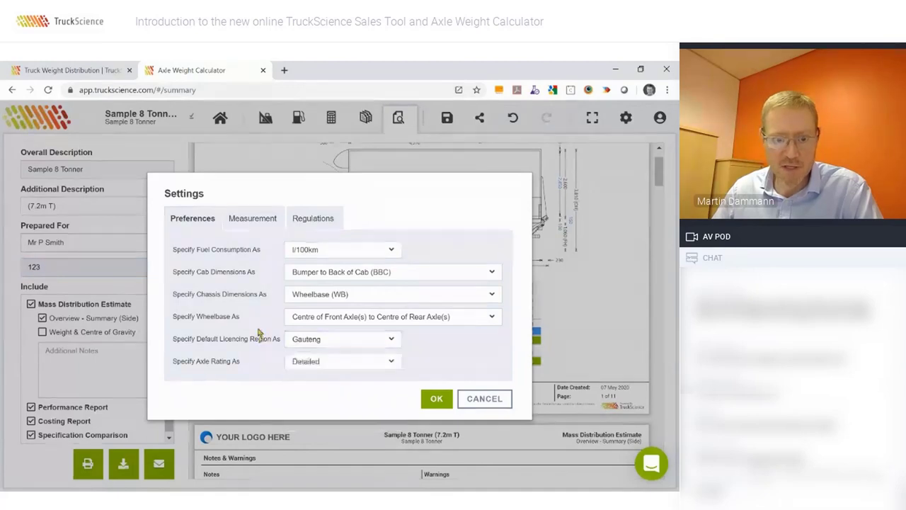
click(253, 218)
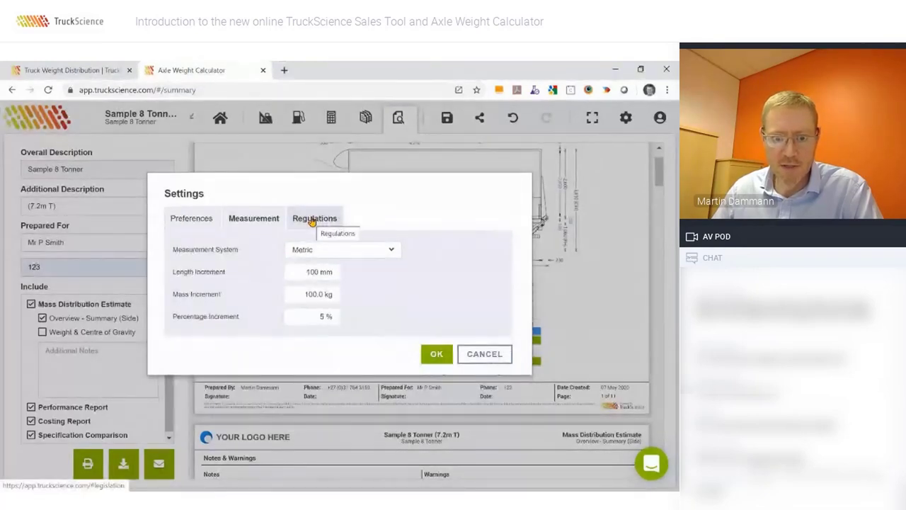
click(312, 221)
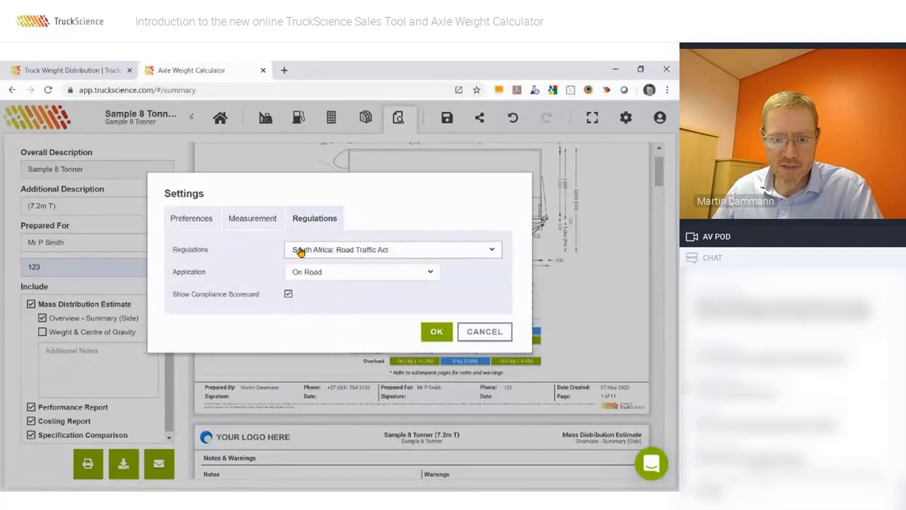
click(258, 218)
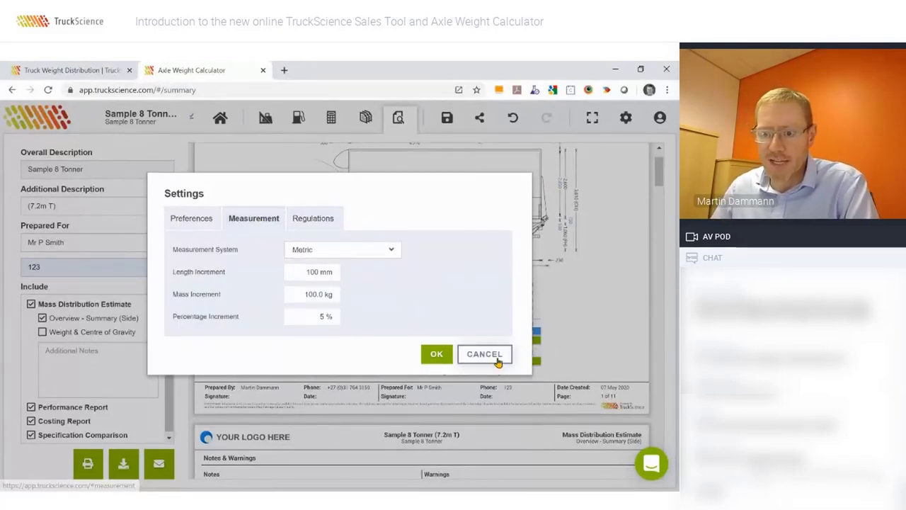
click(498, 360)
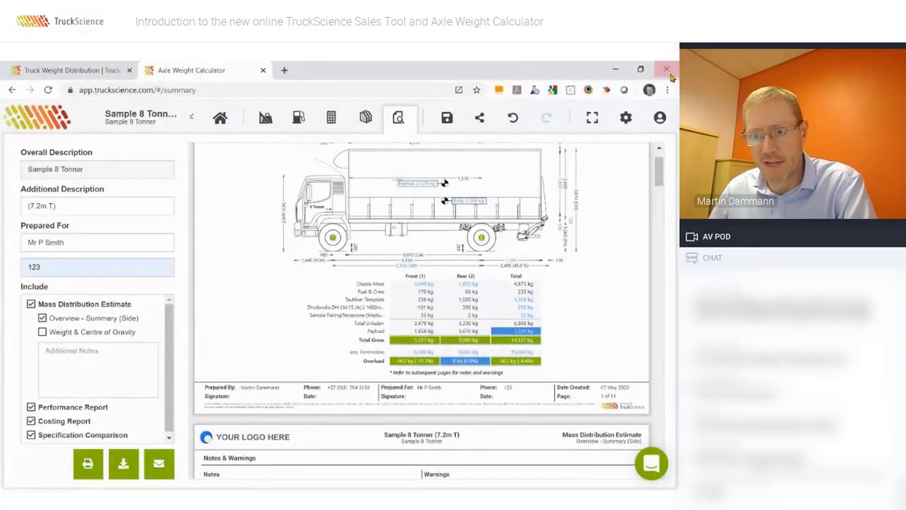
- Return to vehicle selection, reset the search filters, and reopen the saved calculation "Sample 8 Tonner (7.2m T)" in its report preview
click(219, 120)
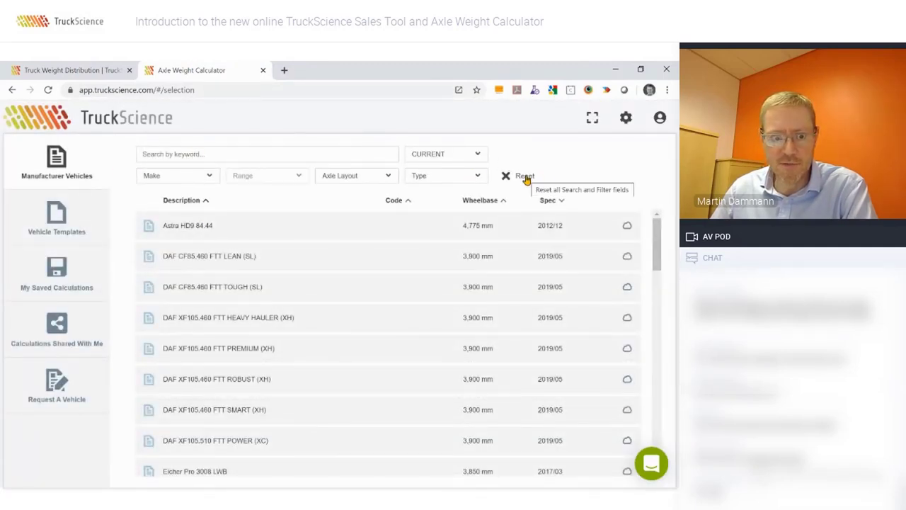
click(526, 177)
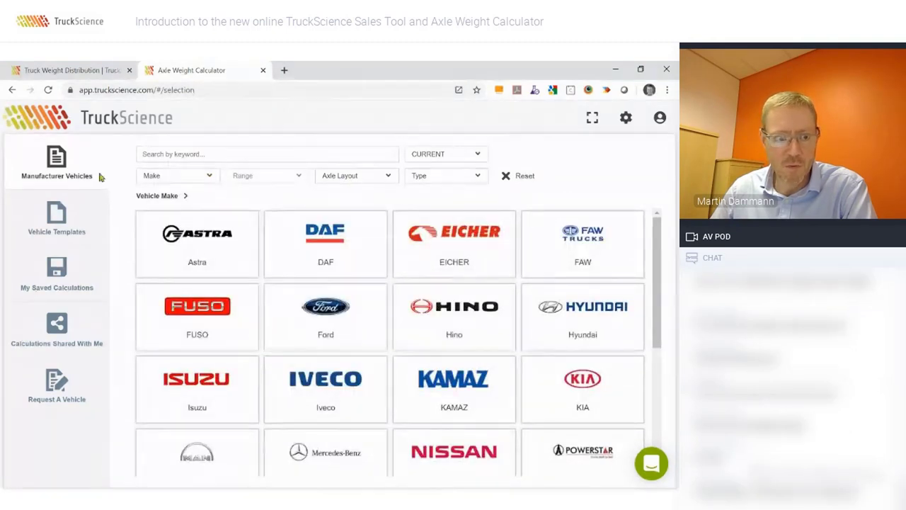
click(56, 275)
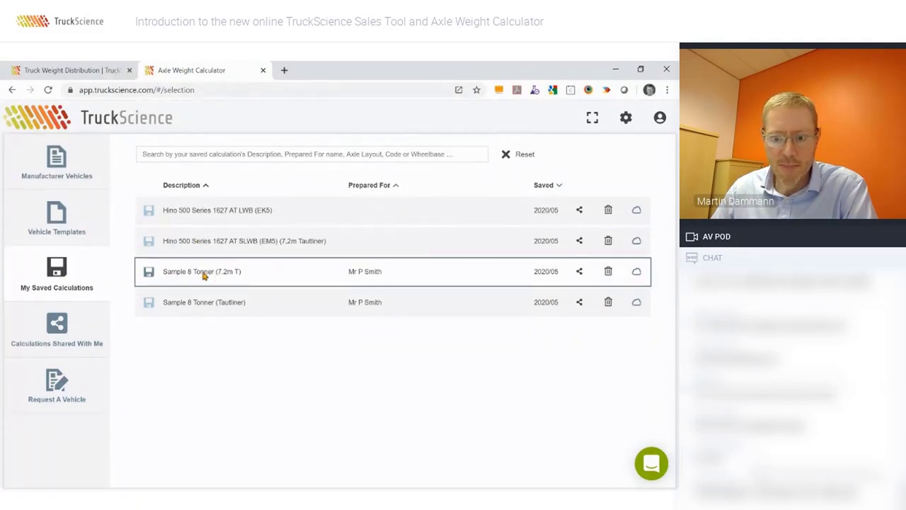
click(204, 276)
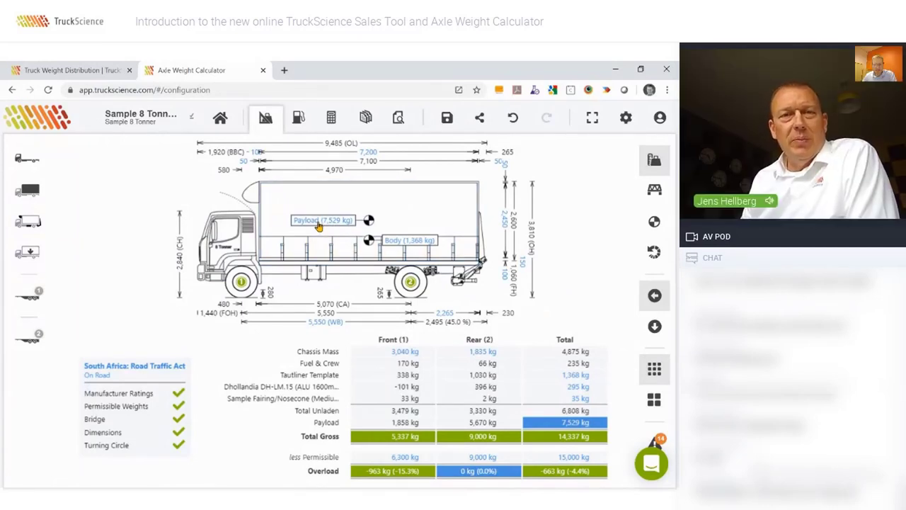
click(397, 119)
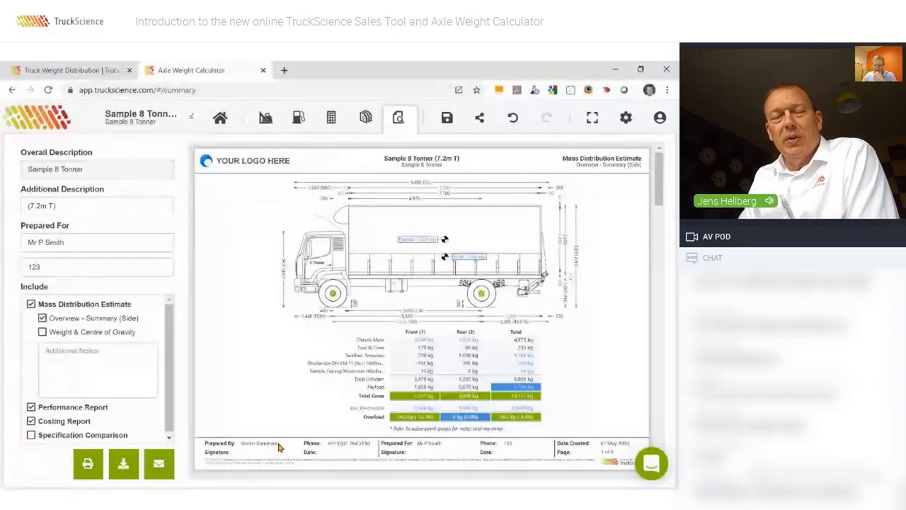
- View the support chat conversation, close it, and switch to the Live Demo slide of the presentation
click(651, 464)
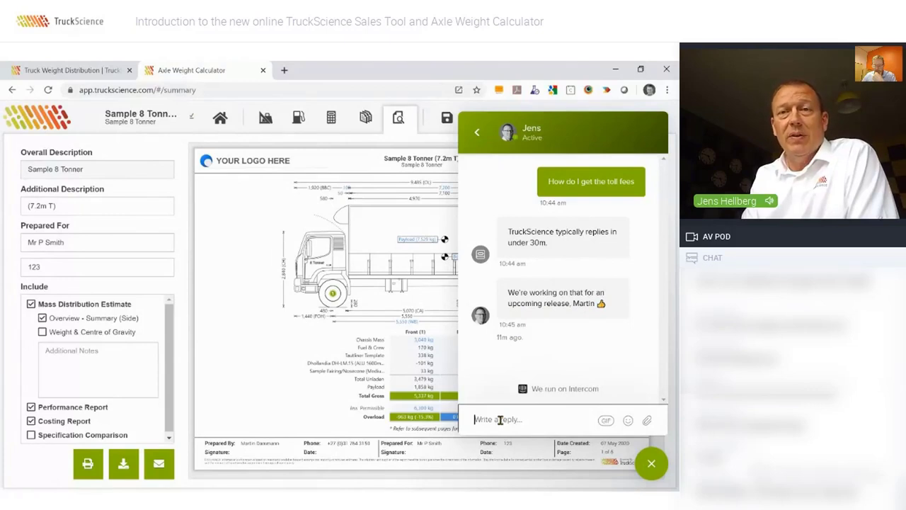
click(652, 465)
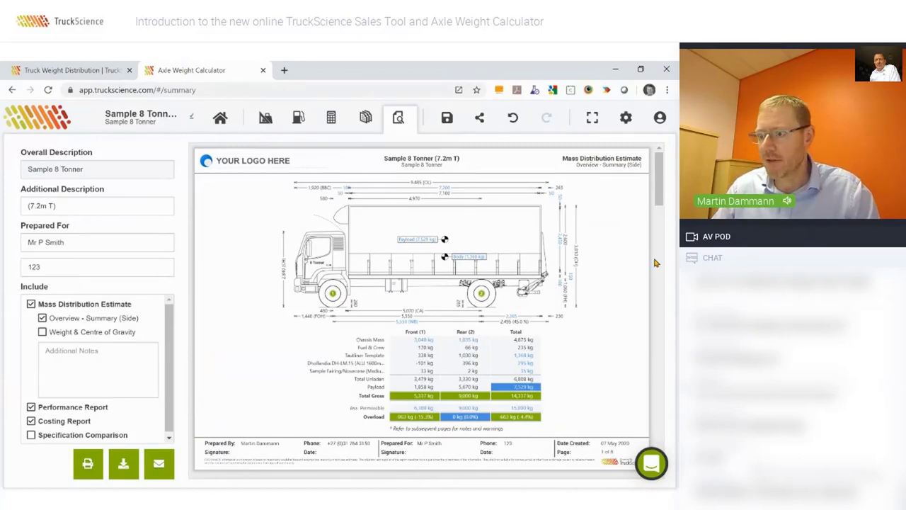
key(alt+Tab)
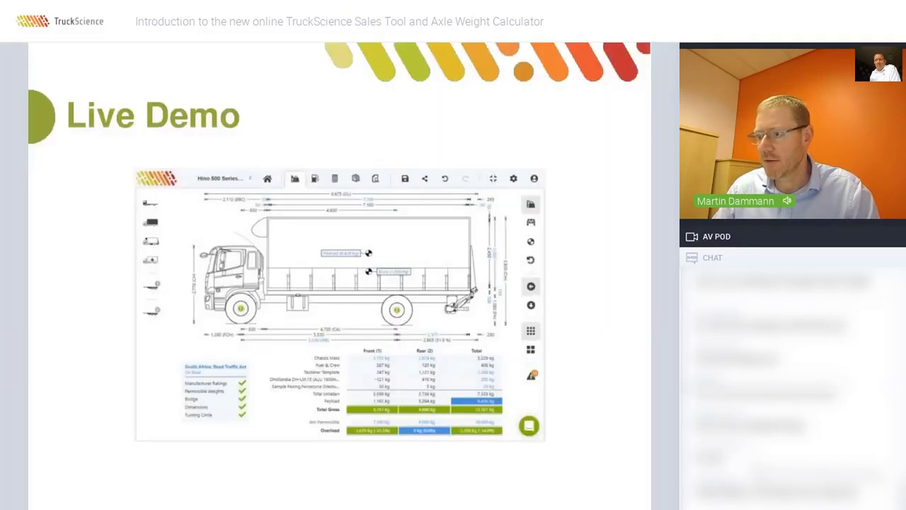